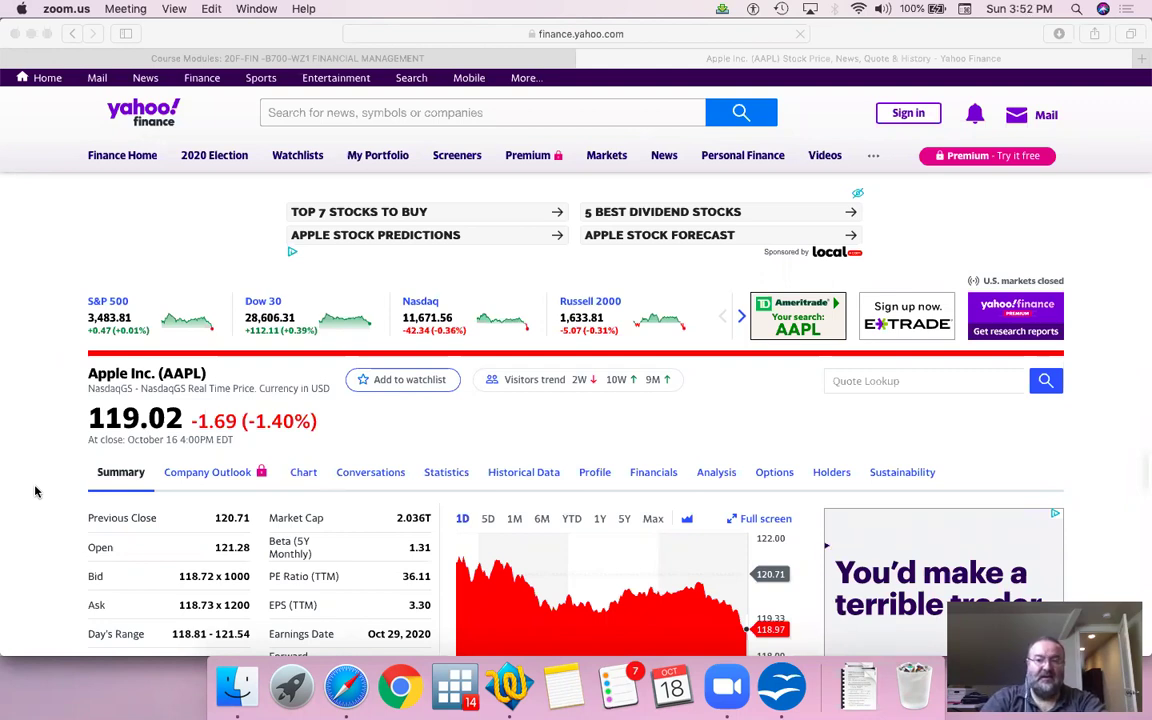
- Switch to OpenOffice Calc, enter 1000 in cell B3 and format it as currency
{"action": "key", "text": "super+Tab"}
{"action": "key", "text": "super+Tab"}
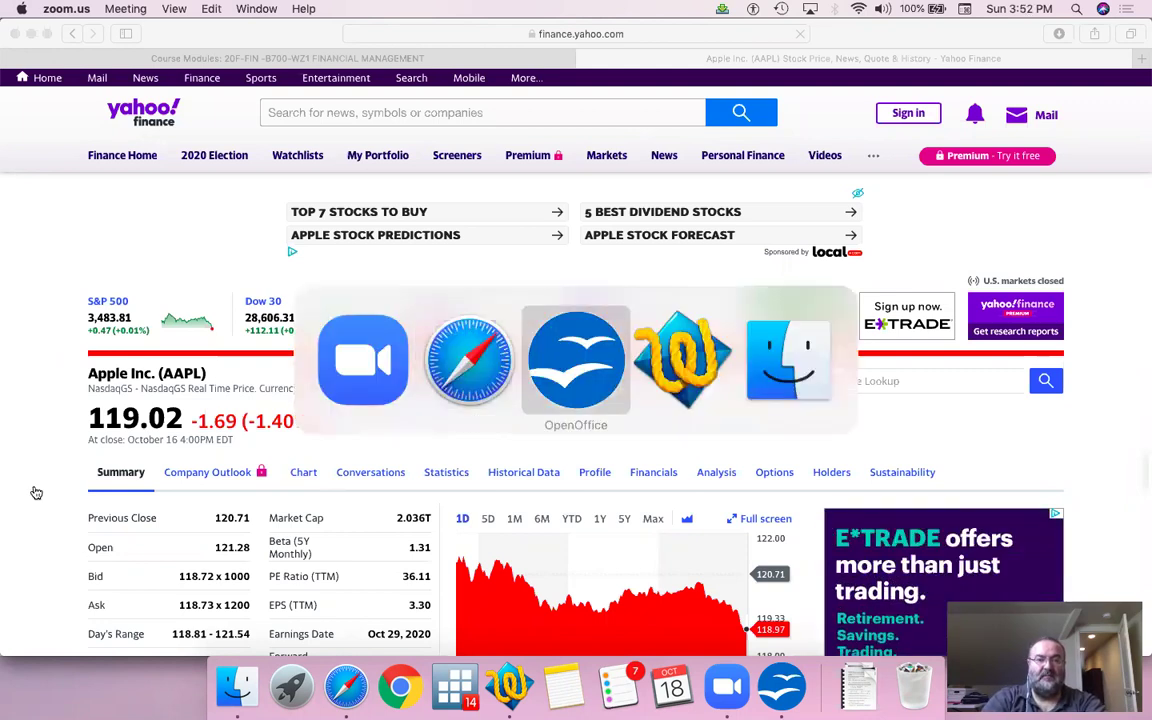
{"action": "key", "text": "Down"}
{"action": "key", "text": "Down"}
{"action": "key", "text": "Right"}
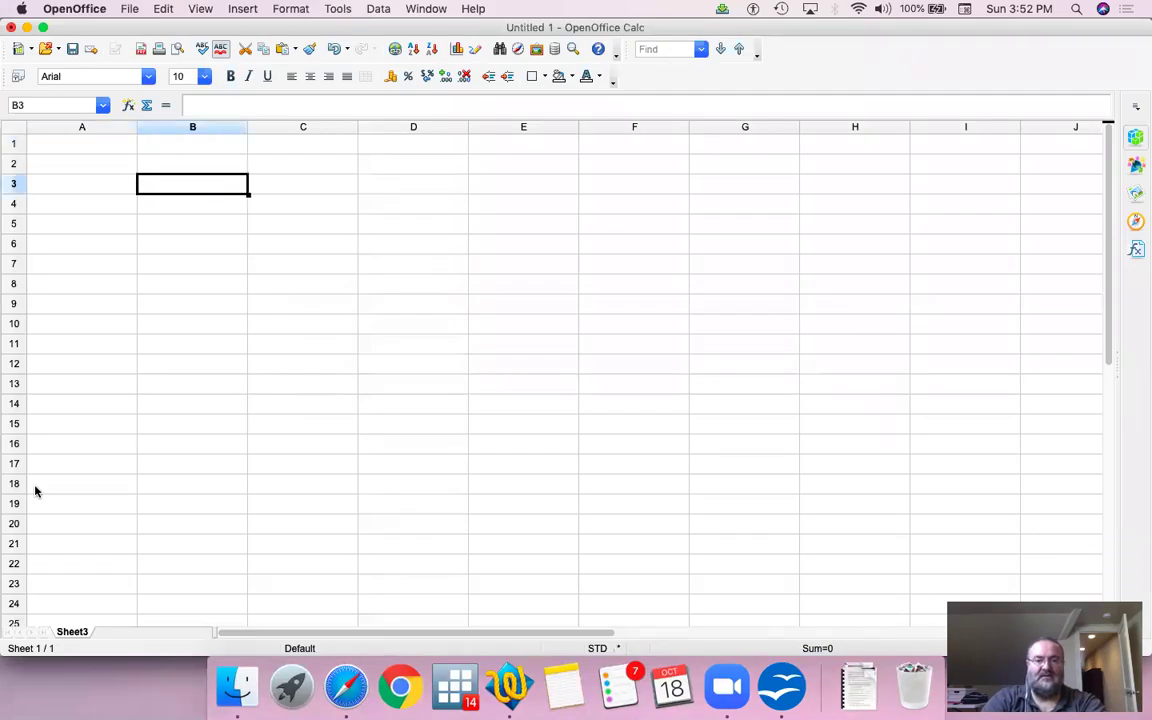
{"action": "type", "text": "1000"}
{"action": "key", "text": "Return"}
{"action": "key", "text": "Up"}
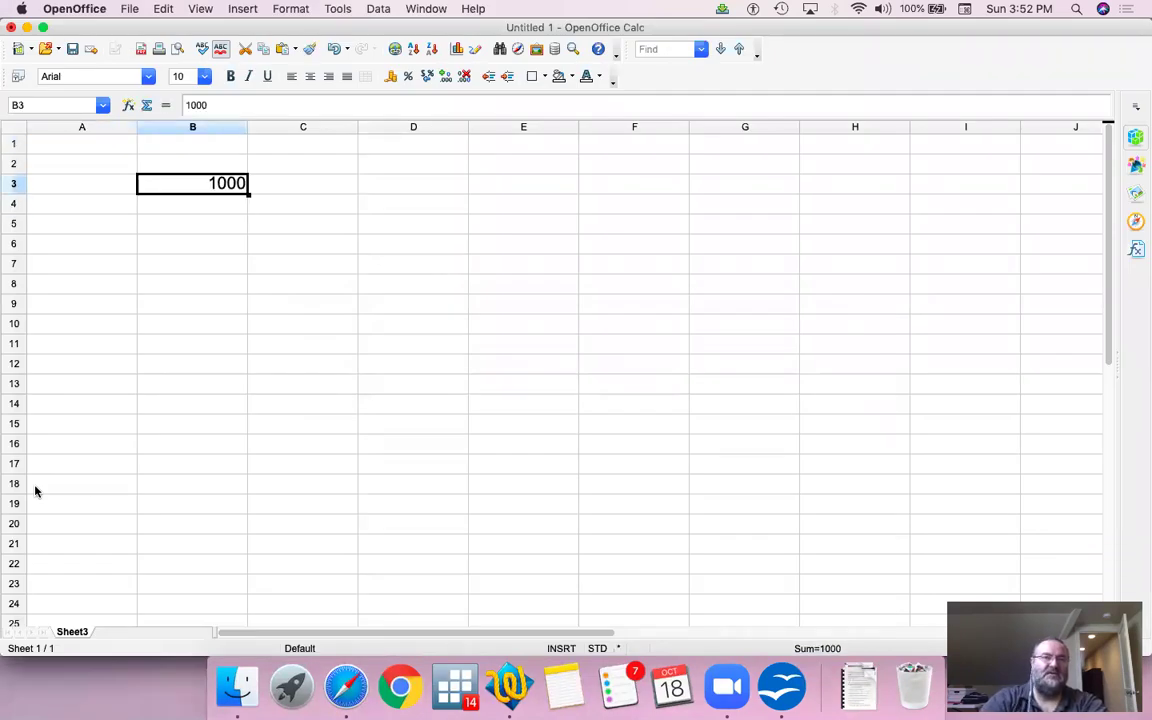
{"action": "left_click", "coordinate": [389, 77]}
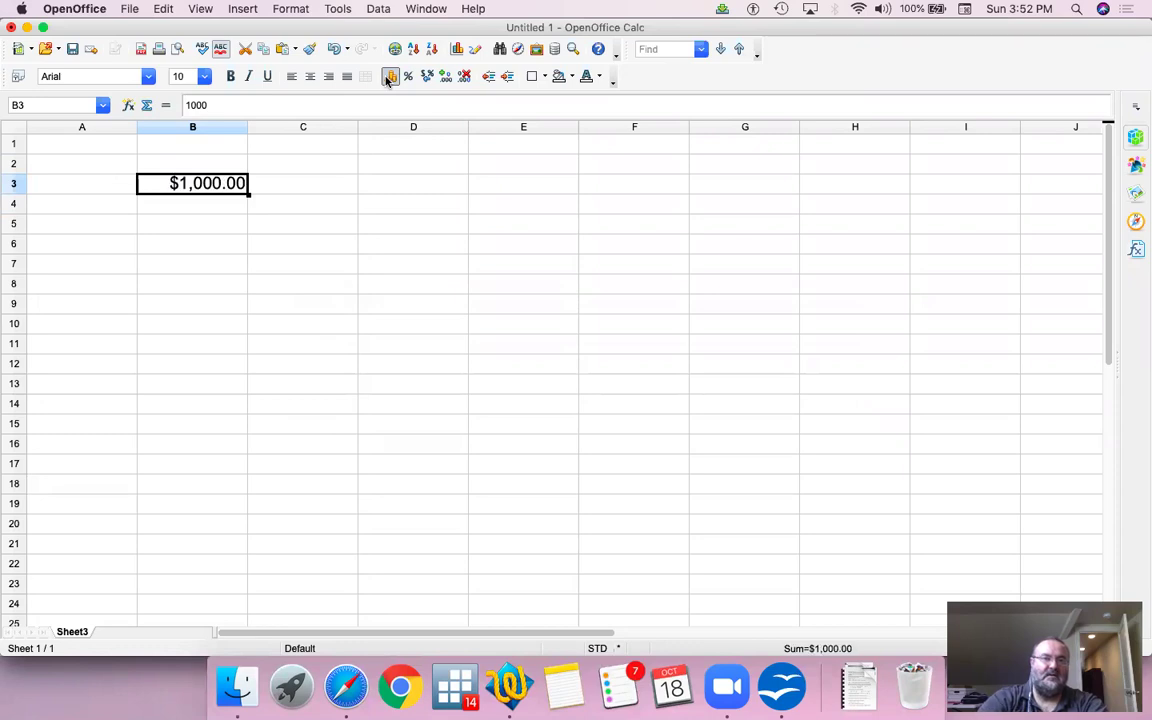
- Enter the headers Start, Profit and End in cells B2, C2 and D2
{"action": "key", "text": "Up"}
{"action": "type", "text": "Start"}
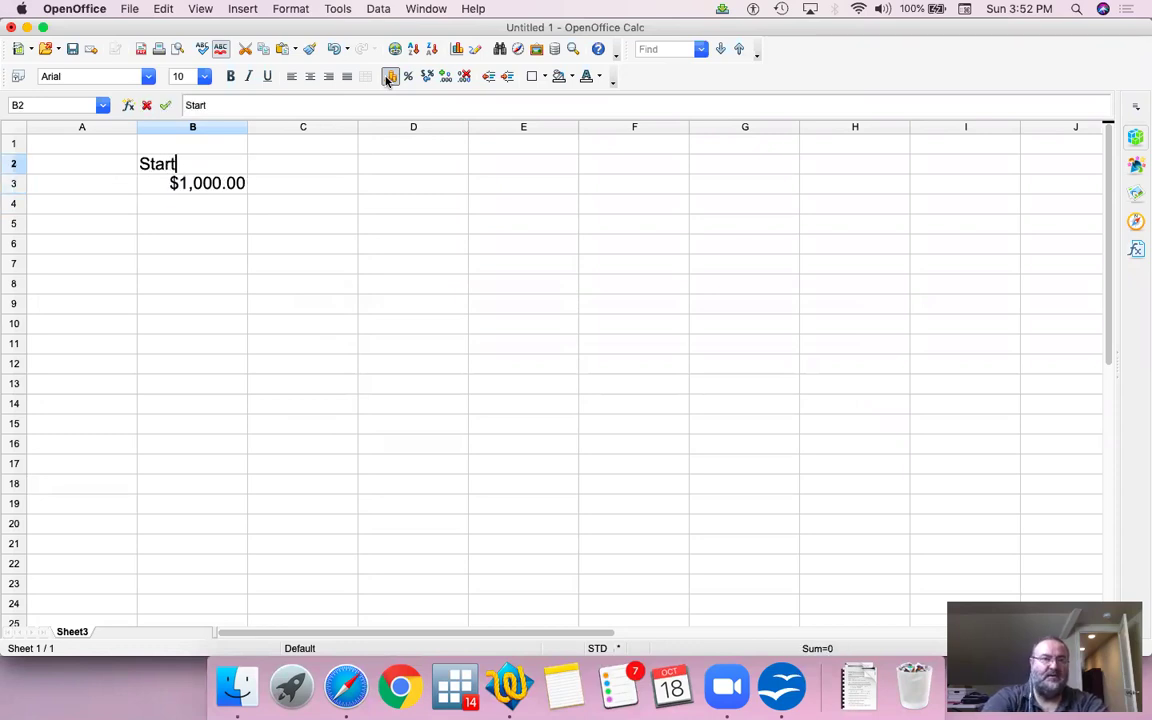
{"action": "key", "text": "Return"}
{"action": "key", "text": "Up"}
{"action": "key", "text": "Right"}
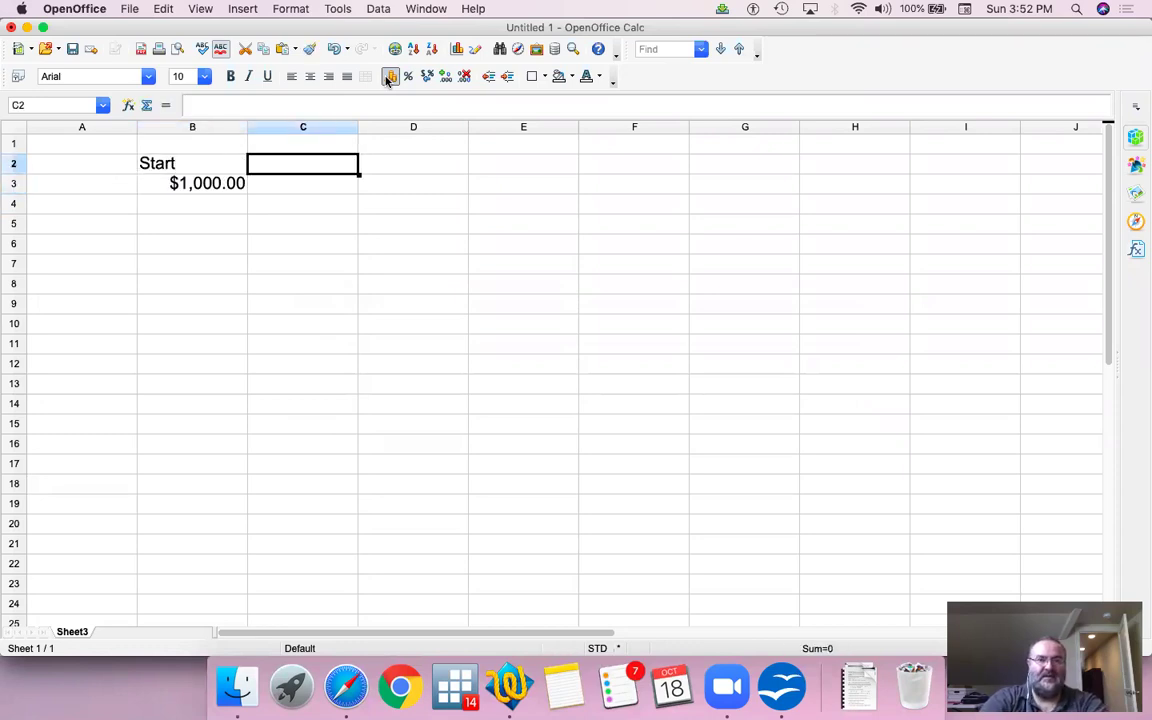
{"action": "type", "text": "Profit"}
{"action": "key", "text": "Tab"}
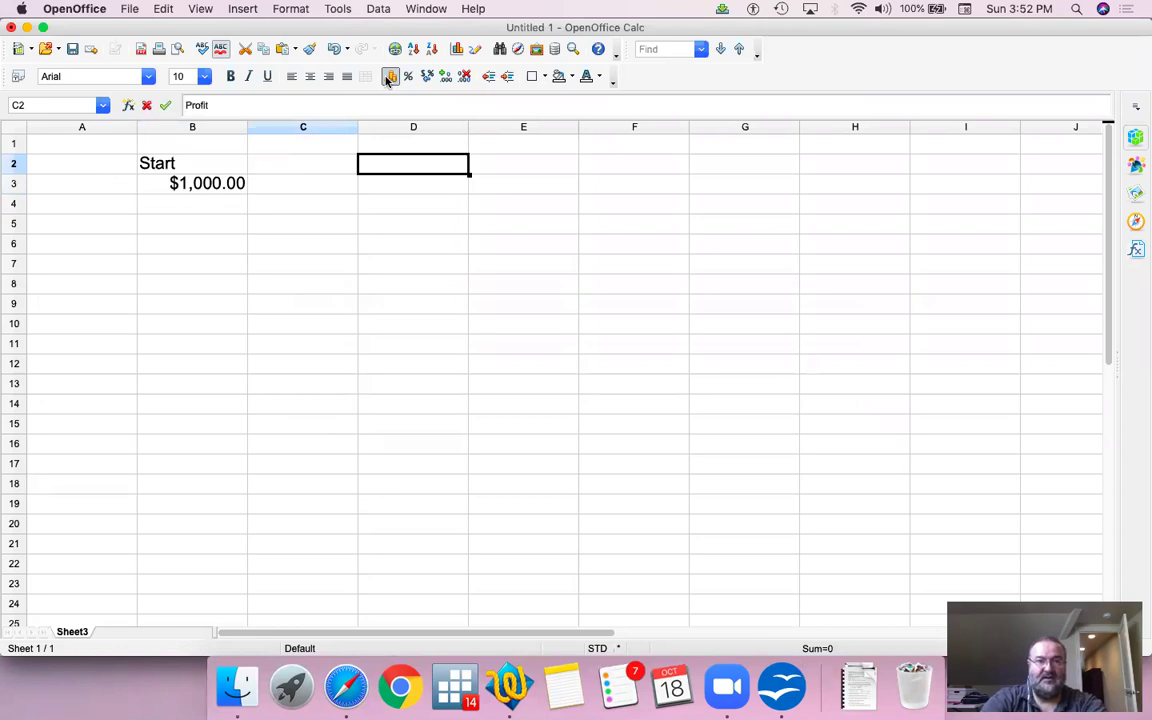
{"action": "type", "text": "End"}
{"action": "key", "text": "Return"}
- Enter the formula =B3+C3 in cell D3 to add the start amount and the profit
{"action": "type", "text": "="}
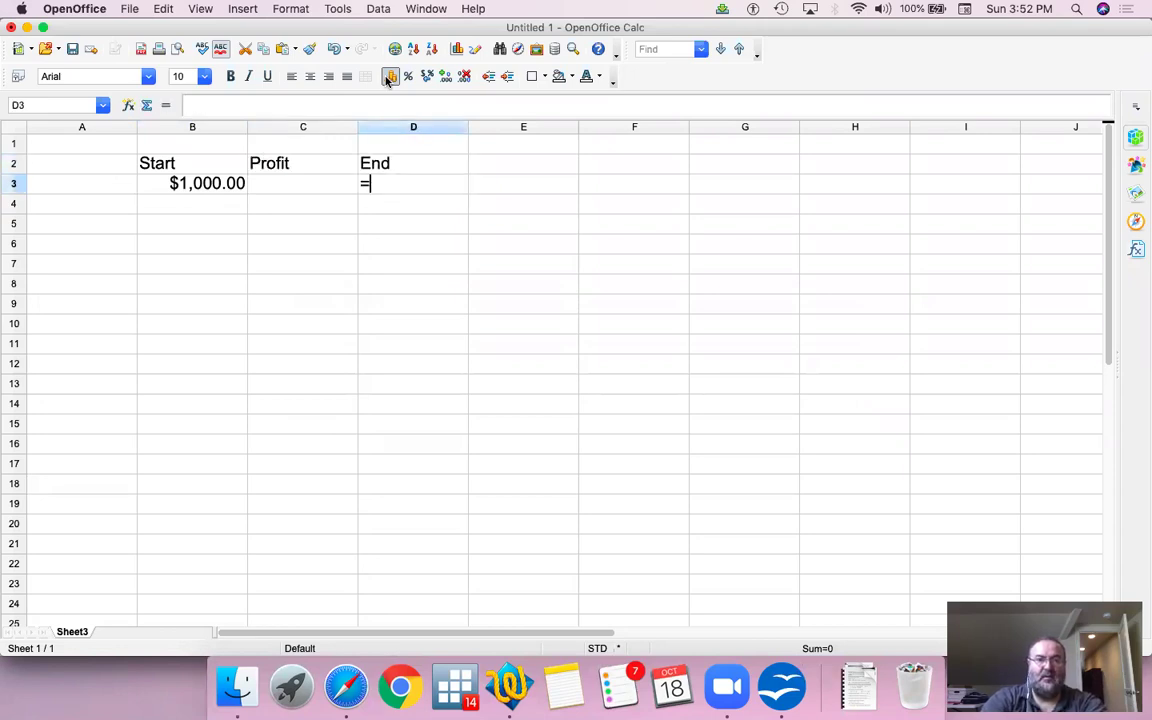
{"action": "key", "text": "Left"}
{"action": "key", "text": "Left"}
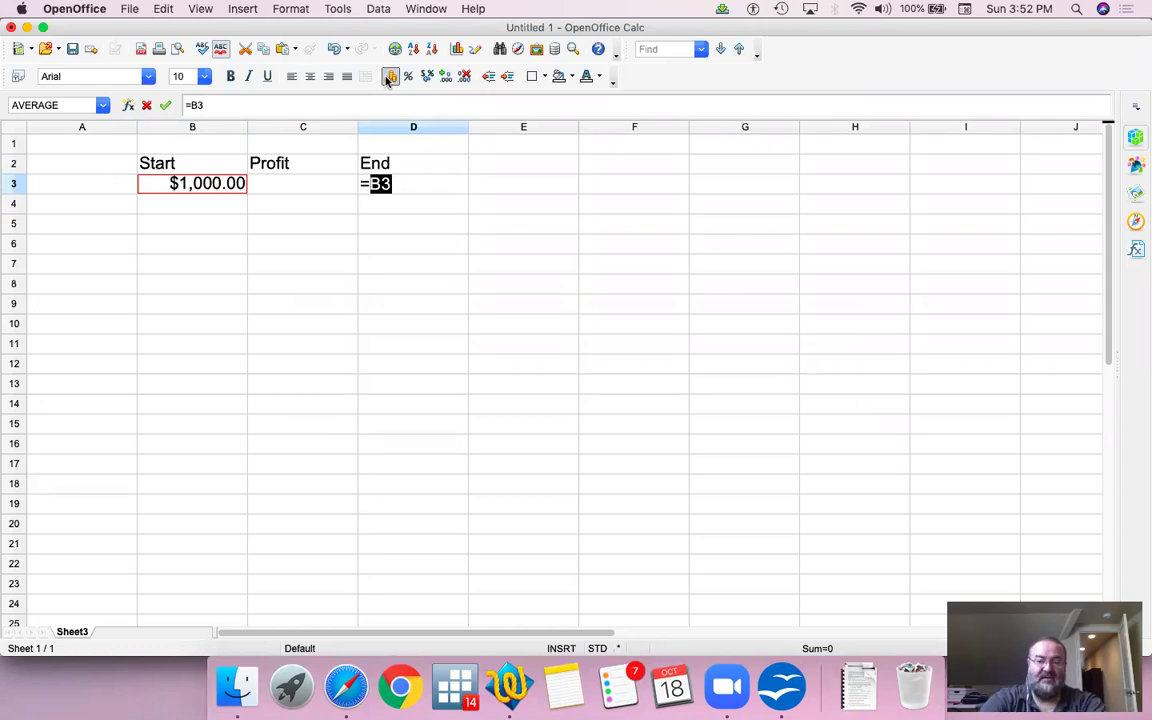
{"action": "type", "text": "+"}
{"action": "key", "text": "Left"}
{"action": "key", "text": "Return"}
{"action": "key", "text": "Up"}
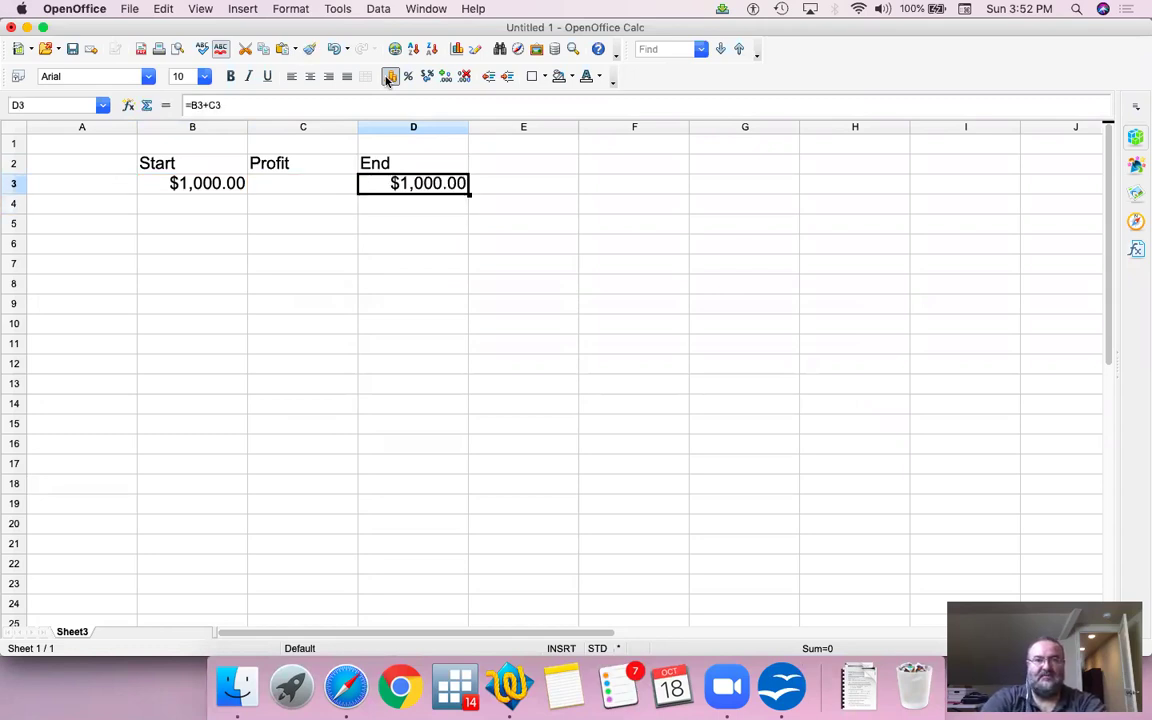
{"action": "key", "text": "Left"}
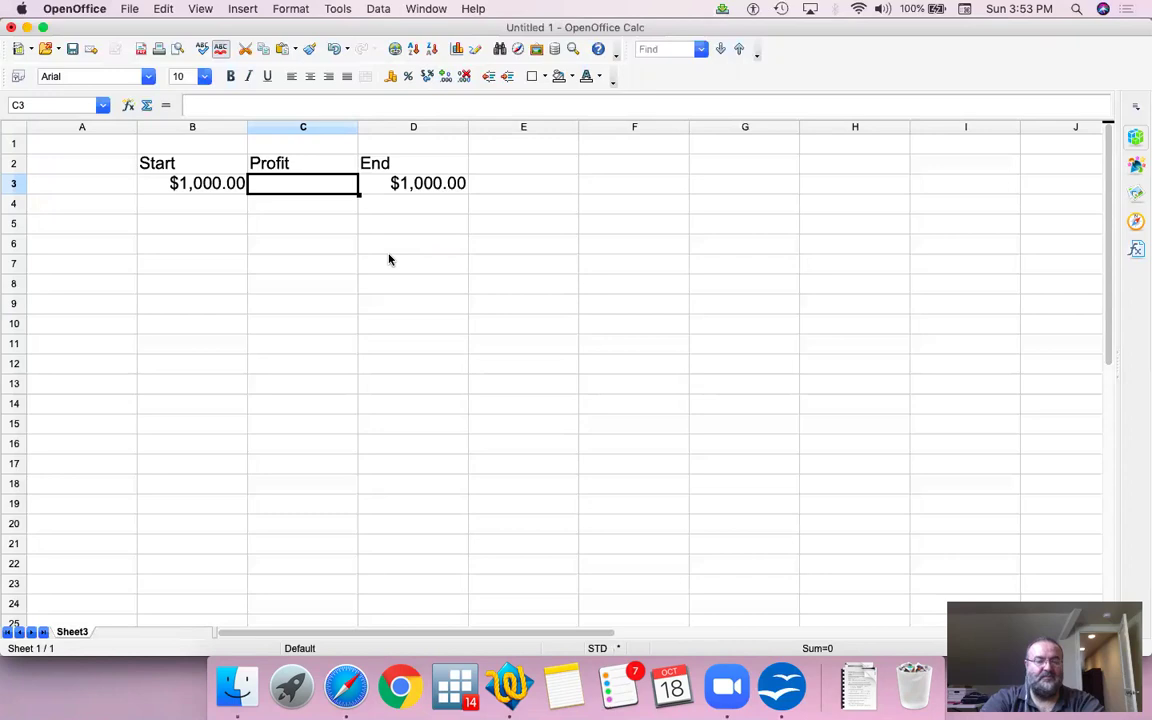
{"action": "key", "text": "Up"}
{"action": "key", "text": "shift+Down"}
{"action": "key", "text": "shift+Down"}
{"action": "key", "text": "shift+Down"}
{"action": "key", "text": "shift+Down"}
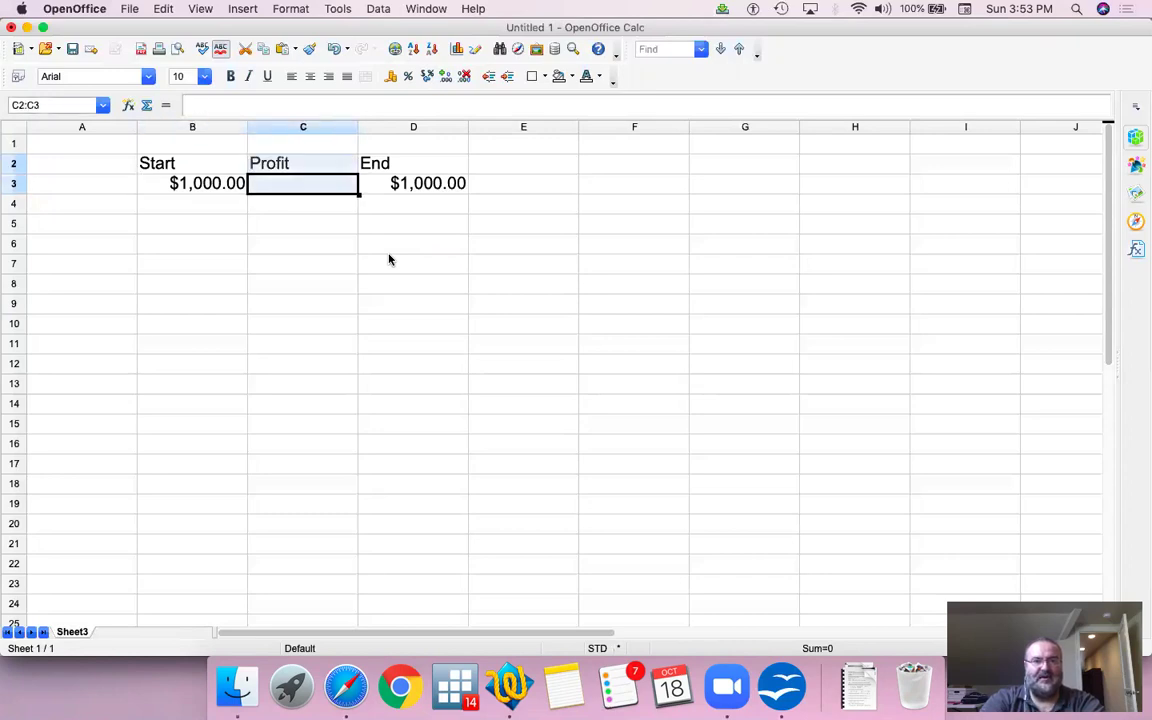
{"action": "key", "text": "shift+Down"}
{"action": "key", "text": "Up"}
{"action": "key", "text": "Up"}
{"action": "key", "text": "Up"}
{"action": "key", "text": "Up"}
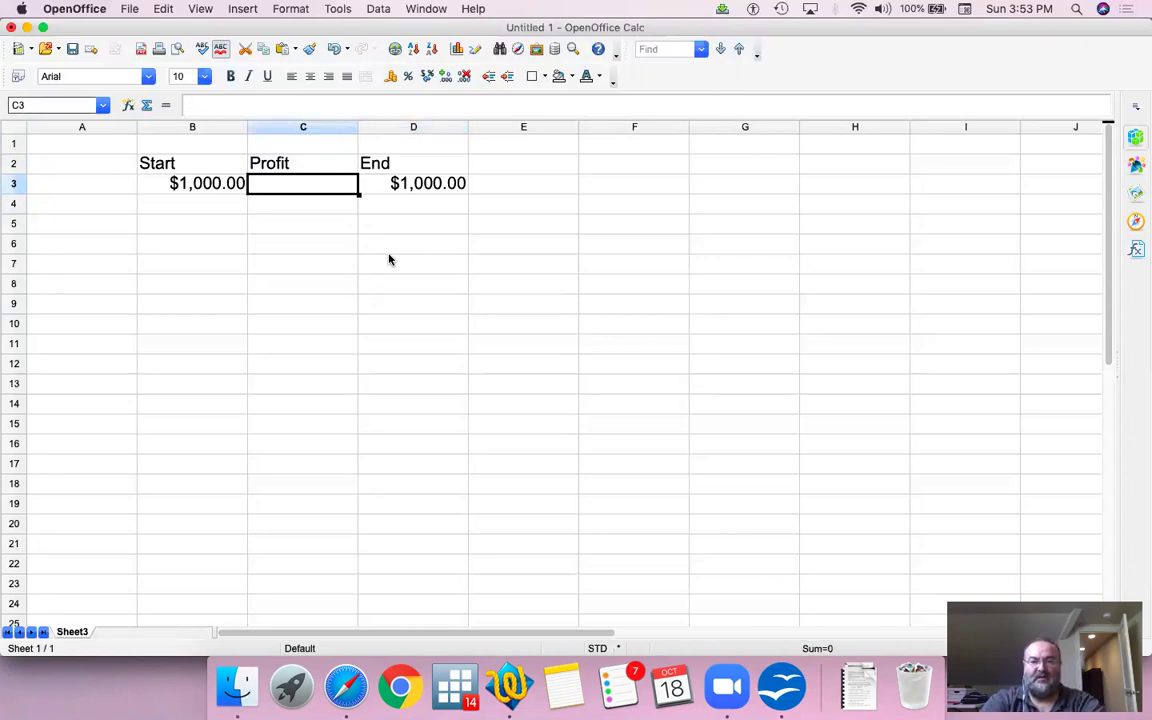
{"action": "key", "text": "Left"}
{"action": "key", "text": "Down"}
{"action": "key", "text": "Down"}
{"action": "key", "text": "Down"}
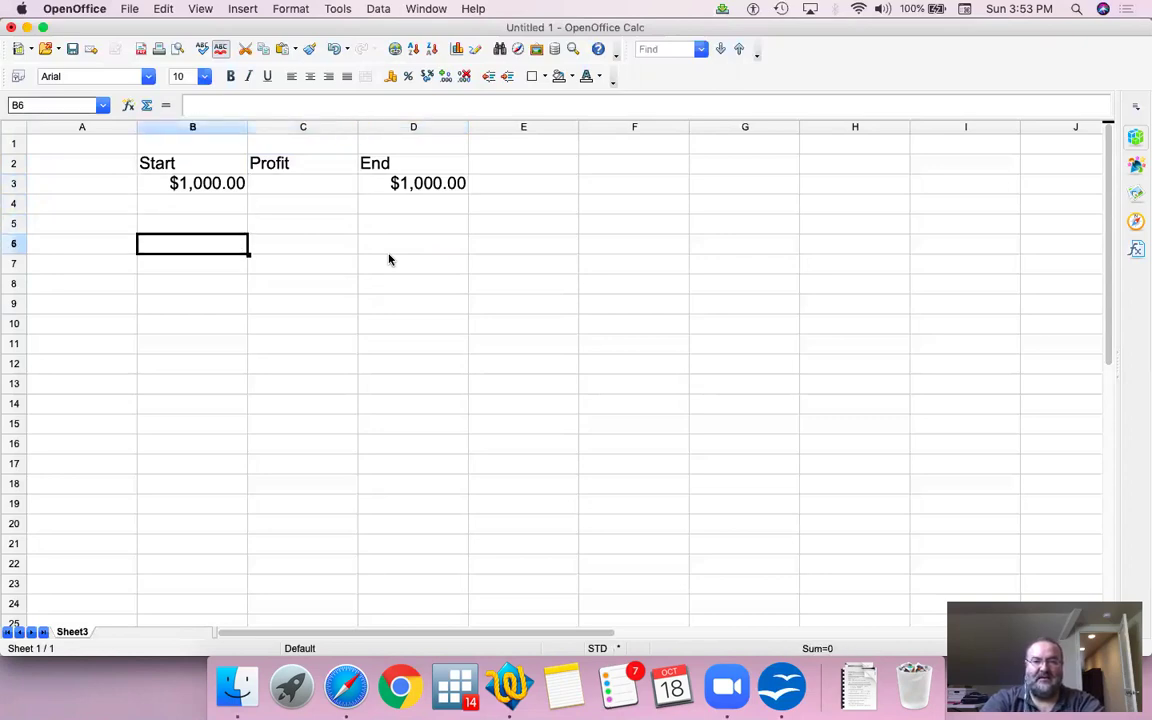
{"action": "key", "text": "Left"}
{"action": "key", "text": "Right"}
- Switch to Safari, search for "us treasury yield" in a new tab and view the 1-year rates on the Daily Treasury Yield Curve Rates page
{"action": "key", "text": "super+Tab"}
{"action": "key", "text": "super+Tab"}
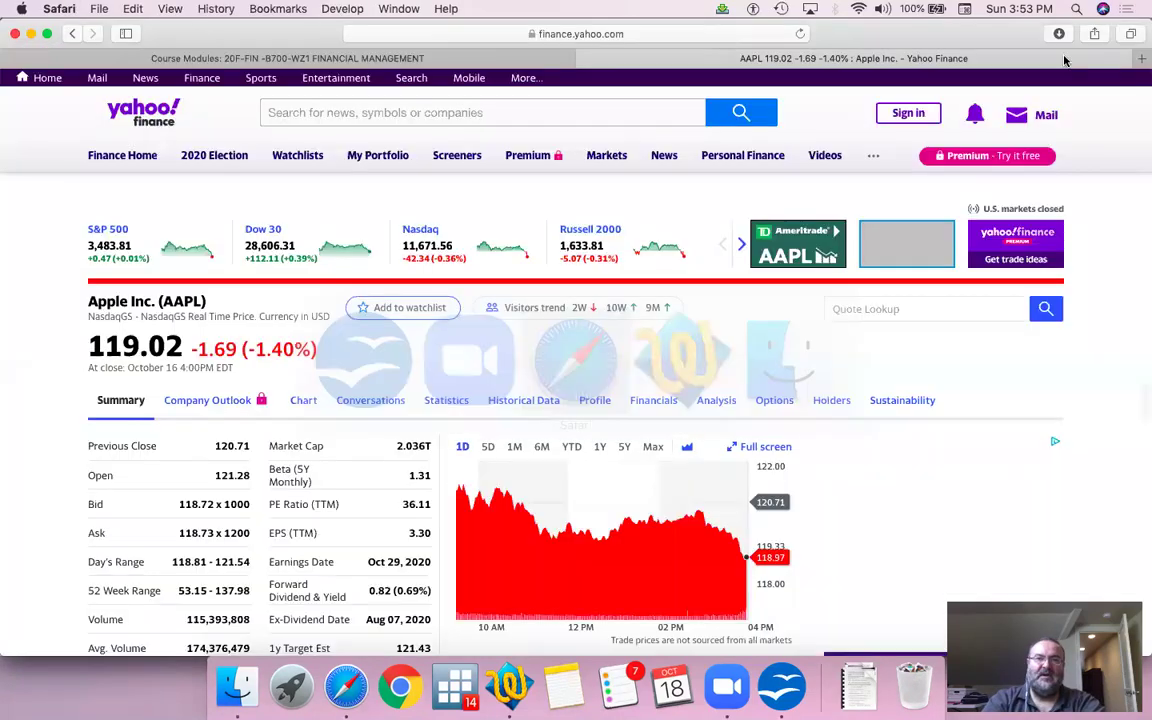
{"action": "left_click", "coordinate": [1141, 62]}
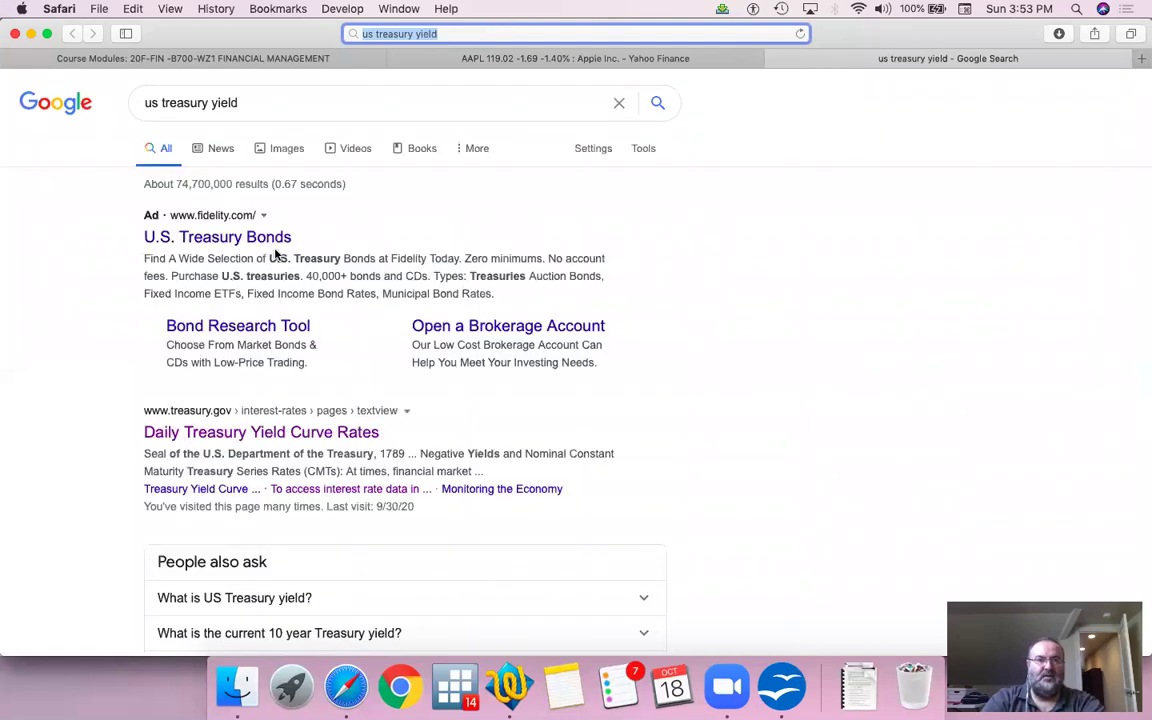
{"action": "left_click", "coordinate": [240, 434]}
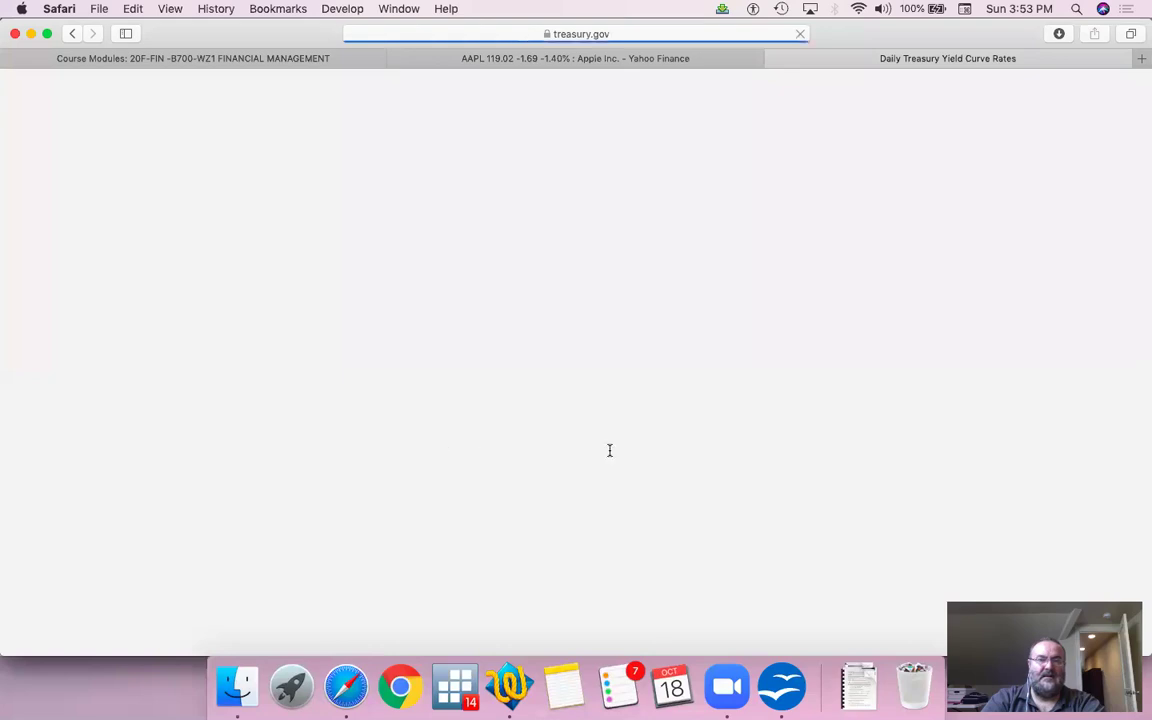
{"action": "scroll", "coordinate": [576, 543], "scroll_direction": "down", "scroll_amount": 5}
{"action": "scroll", "coordinate": [576, 543], "scroll_direction": "down", "scroll_amount": 2}
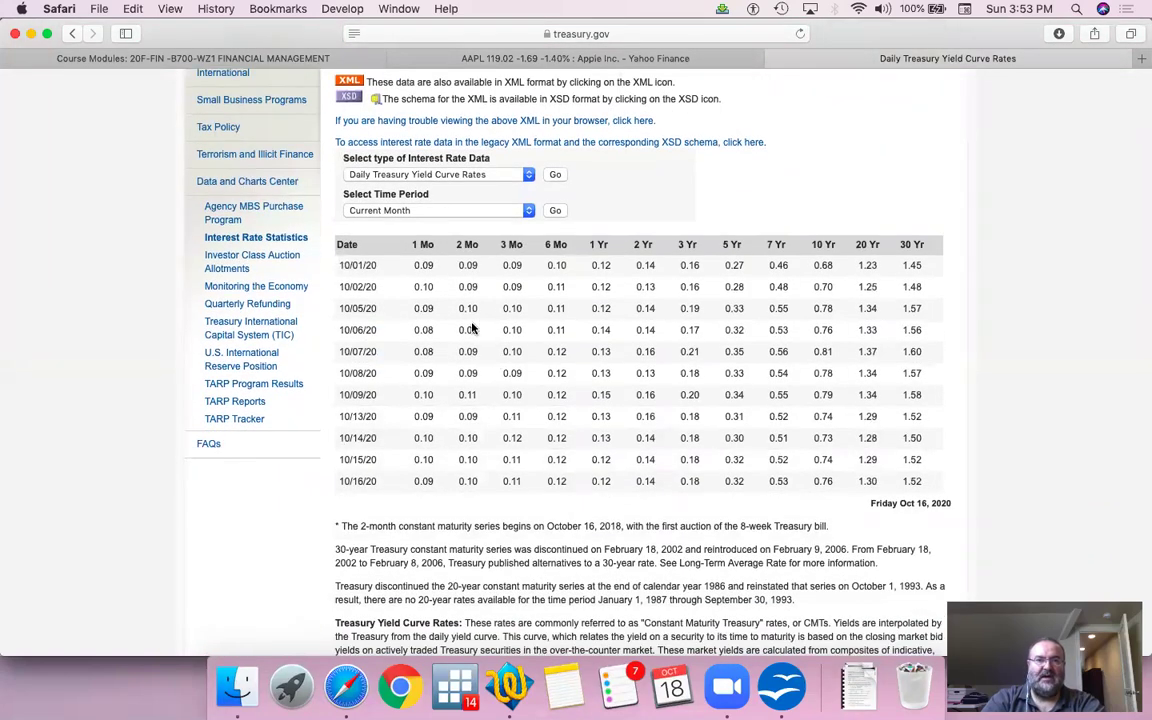
{"action": "scroll", "coordinate": [472, 322], "scroll_direction": "up", "scroll_amount": 3}
{"action": "scroll", "coordinate": [474, 325], "scroll_direction": "right", "scroll_amount": 3}
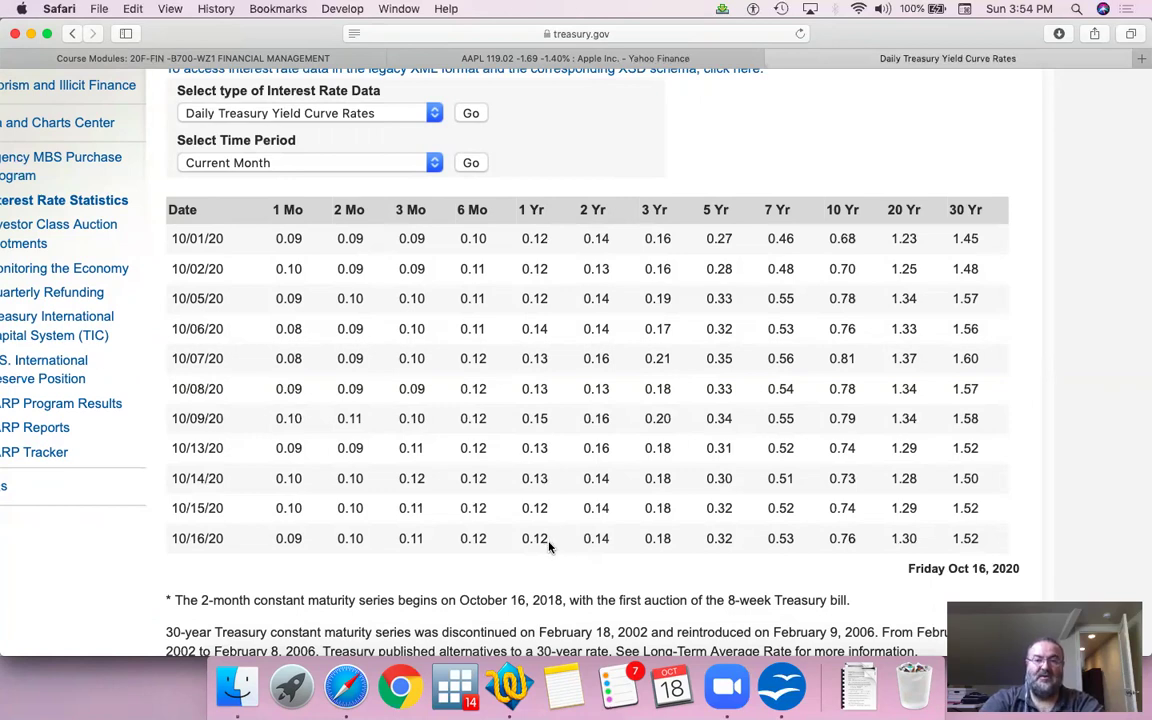
- Switch to OpenOffice Calc, enter 12 as the profit in cell C3 and format column C as currency
{"action": "key", "text": "super+Tab"}
{"action": "key", "text": "Up"}
{"action": "key", "text": "Up"}
{"action": "key", "text": "Up"}
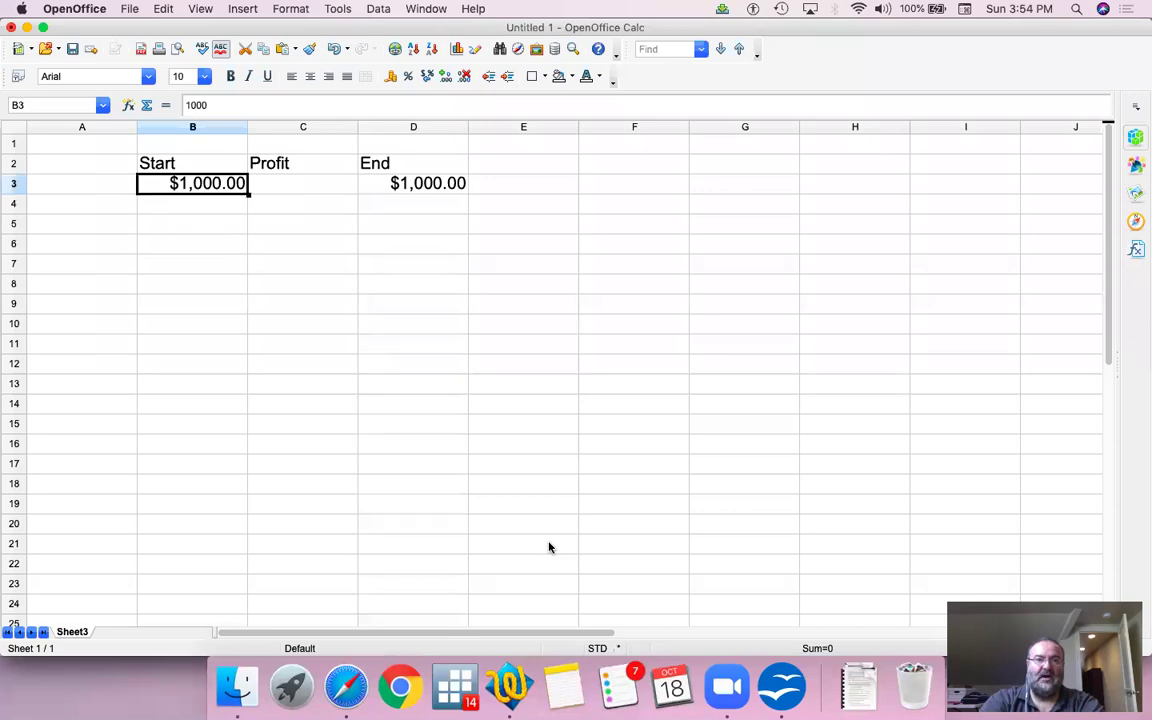
{"action": "key", "text": "Right"}
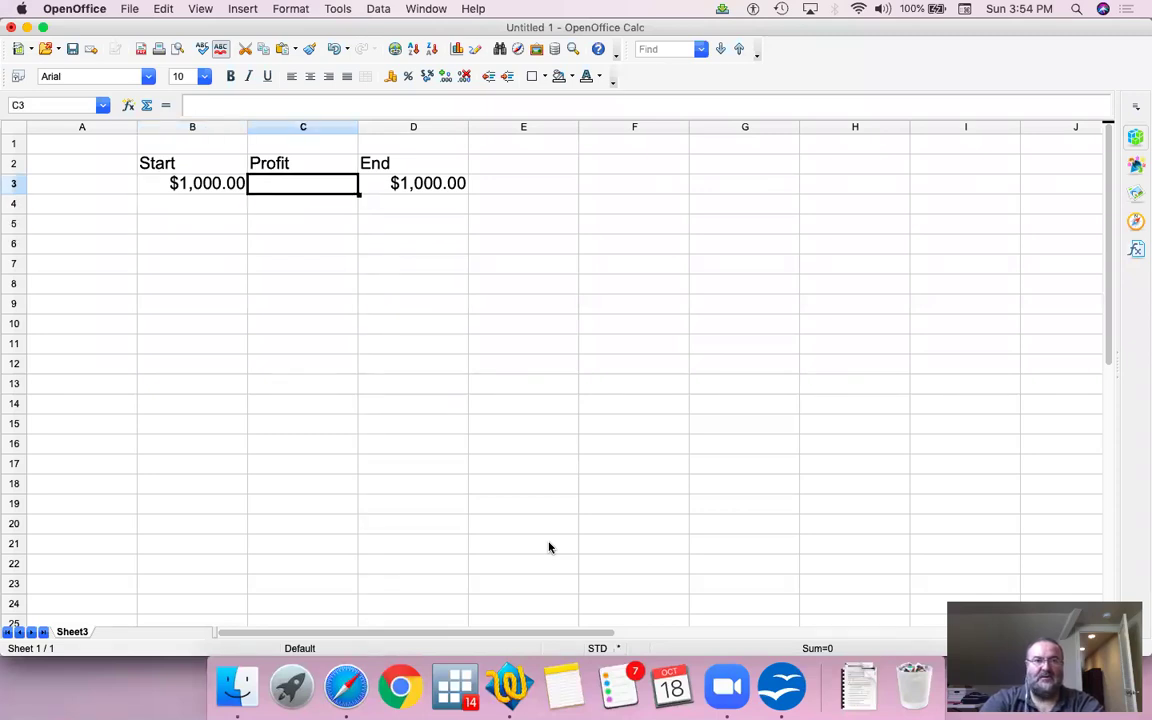
{"action": "type", "text": "12"}
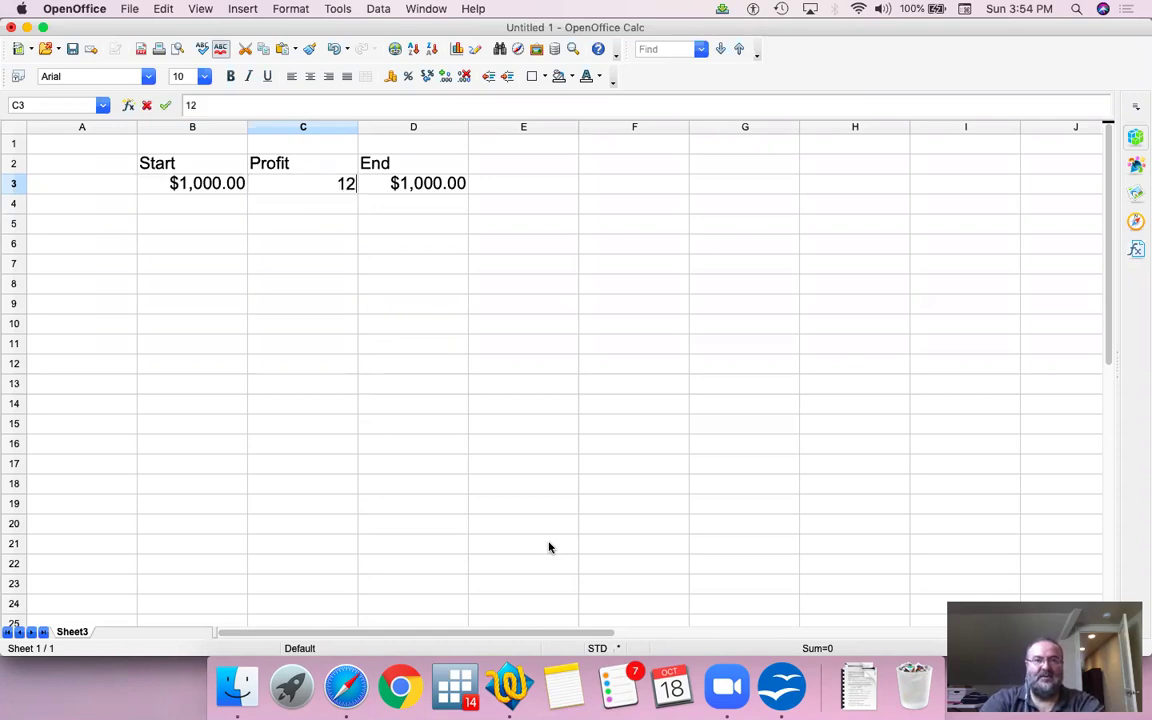
{"action": "key", "text": "Return"}
{"action": "left_click", "coordinate": [548, 547]}
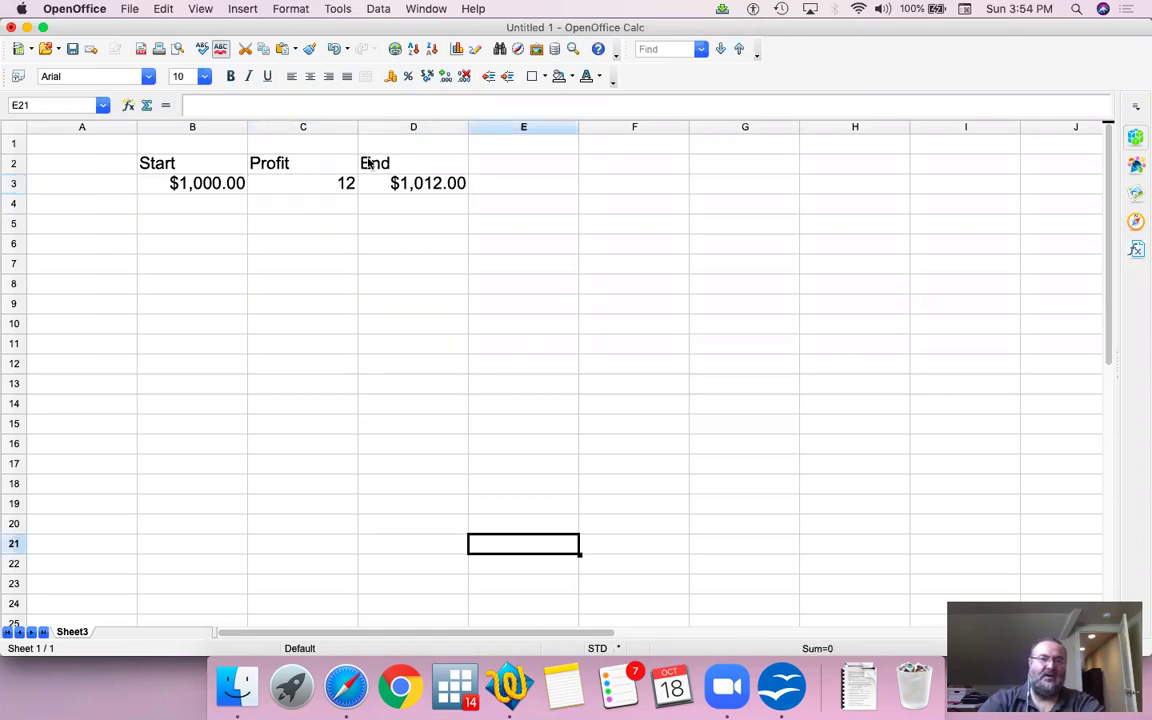
{"action": "left_click", "coordinate": [309, 128]}
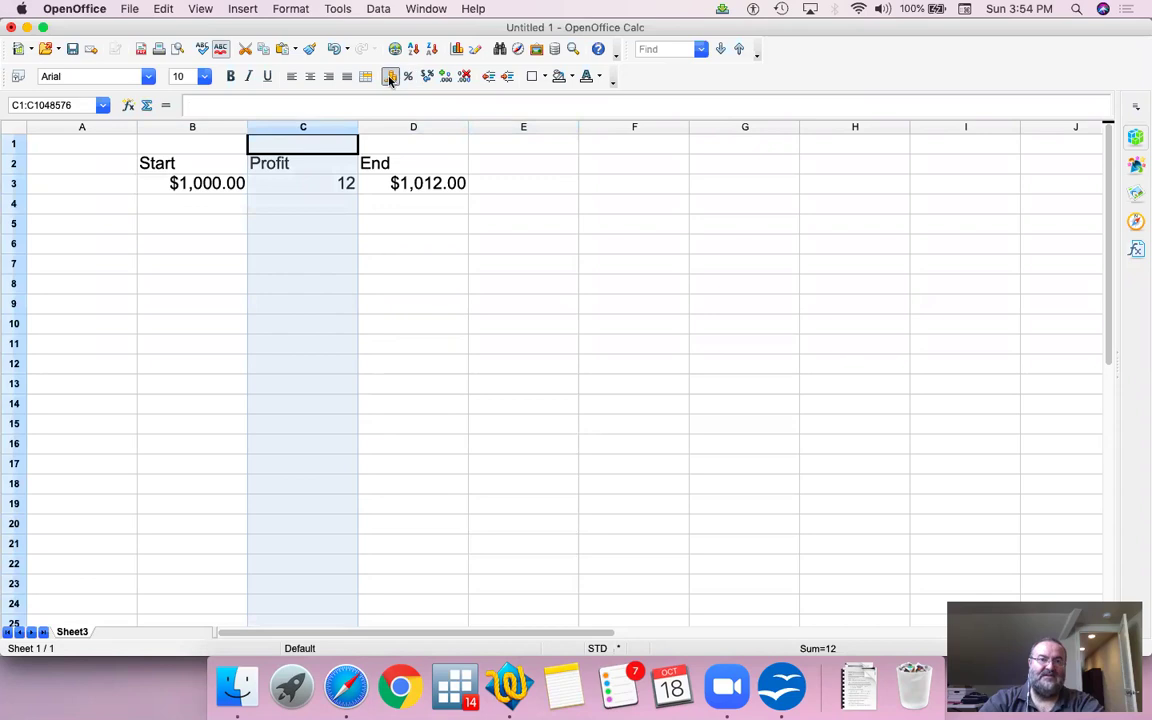
{"action": "left_click", "coordinate": [391, 77]}
- Calculate the return in cell E3 with the formula =C3/B3 and format it as a percentage
{"action": "left_click", "coordinate": [552, 190]}
{"action": "type", "text": "="}
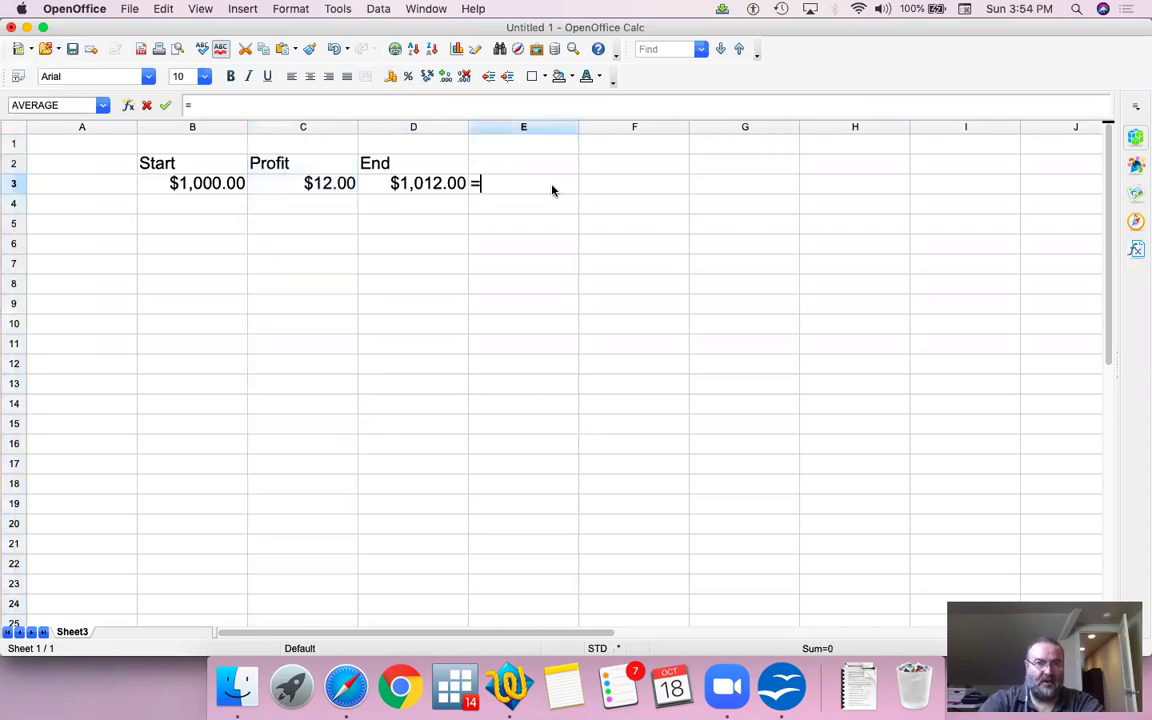
{"action": "key", "text": "Left"}
{"action": "key", "text": "Left"}
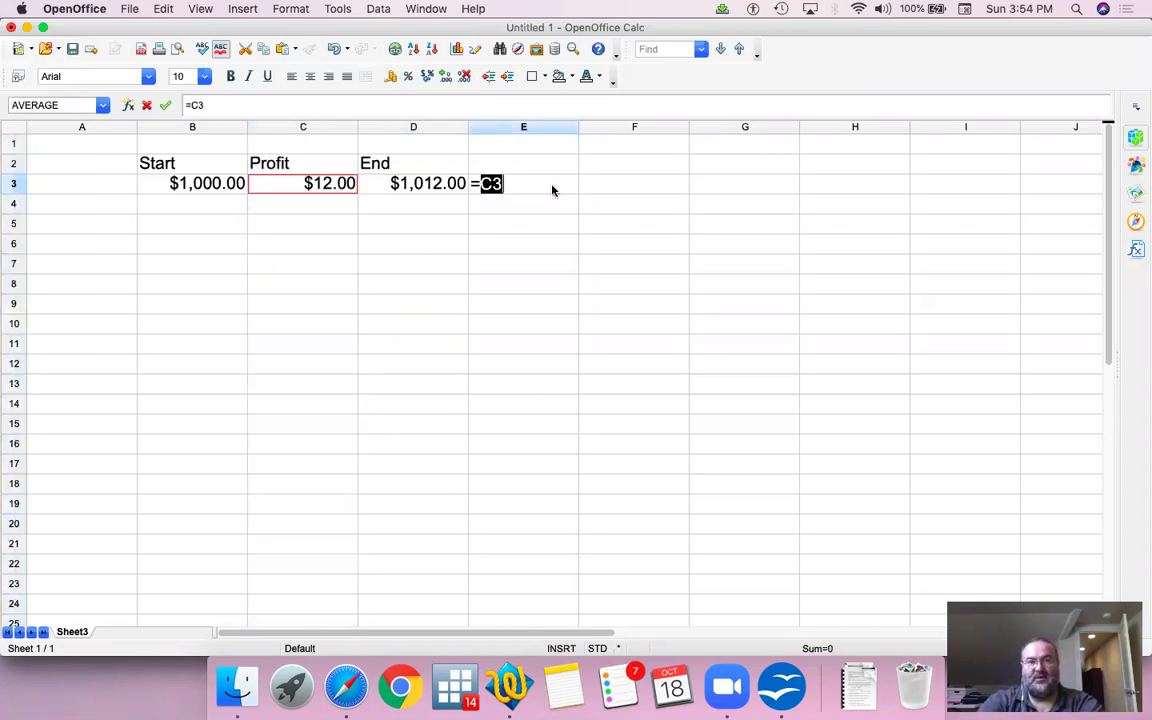
{"action": "type", "text": "/"}
{"action": "key", "text": "Left"}
{"action": "key", "text": "Left"}
{"action": "key", "text": "Left"}
{"action": "key", "text": "Left"}
{"action": "key", "text": "Right"}
{"action": "key", "text": "Return"}
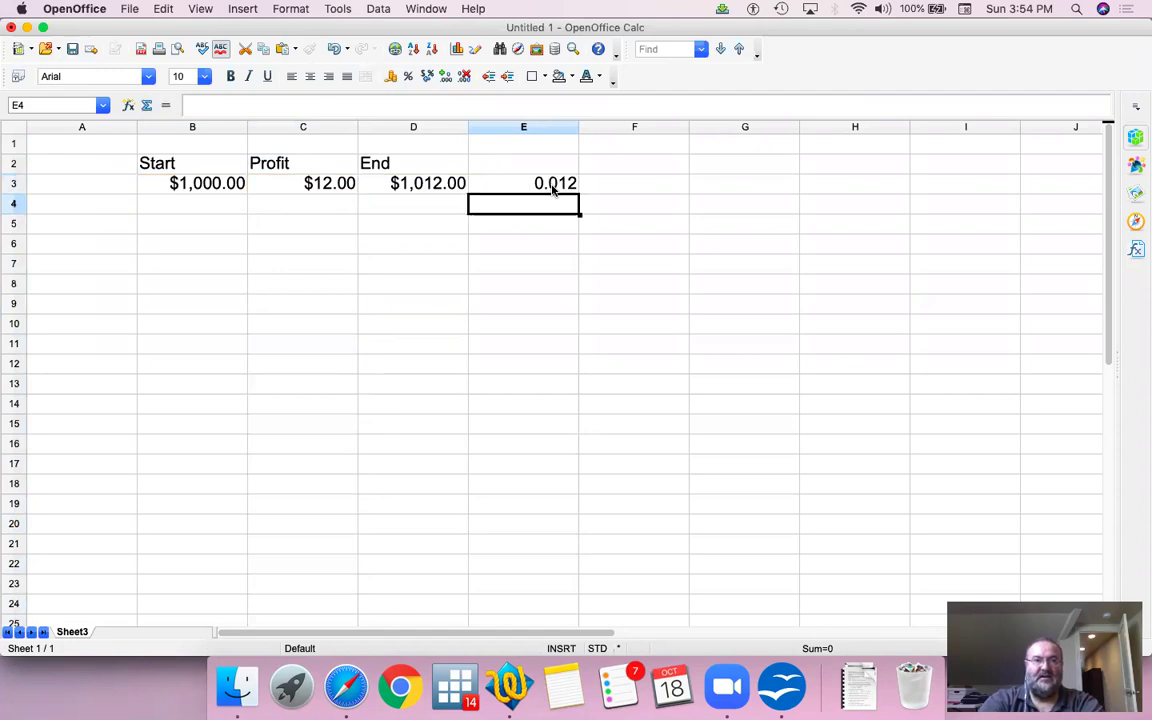
{"action": "key", "text": "Up"}
{"action": "left_click", "coordinate": [408, 78]}
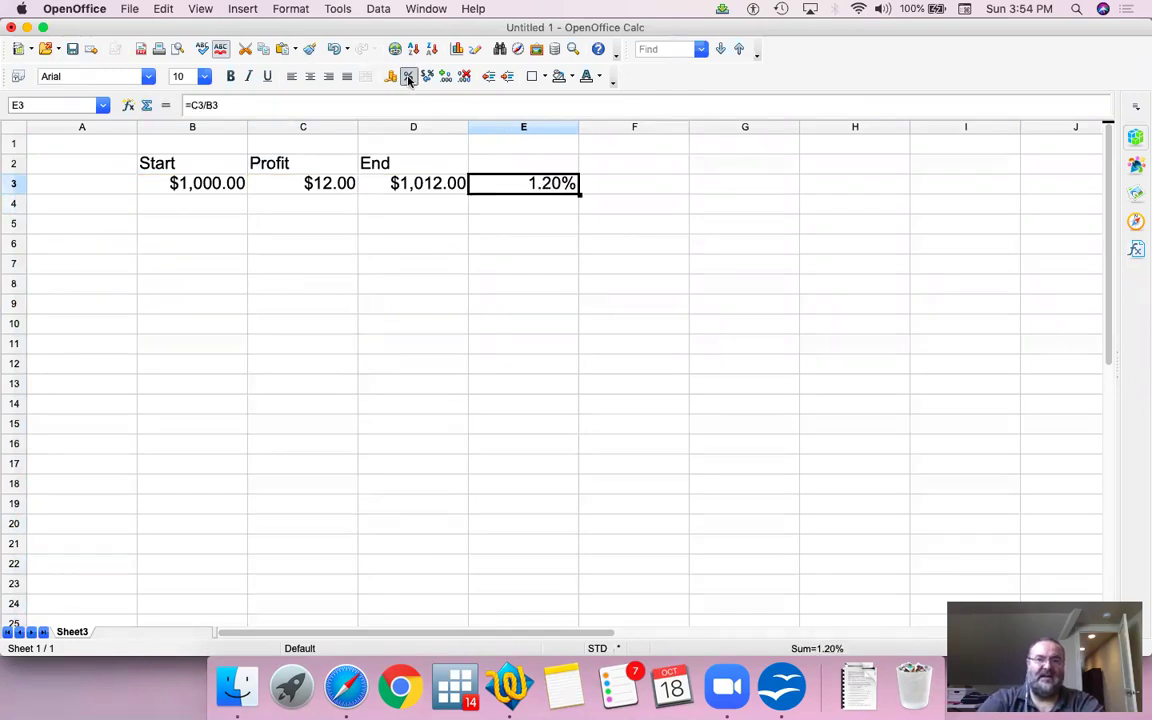
- Recheck the 1-year Treasury rate in Safari, then return to OpenOffice Calc and set the profit in cell C3 to 1.2
{"action": "key", "text": "super+Tab"}
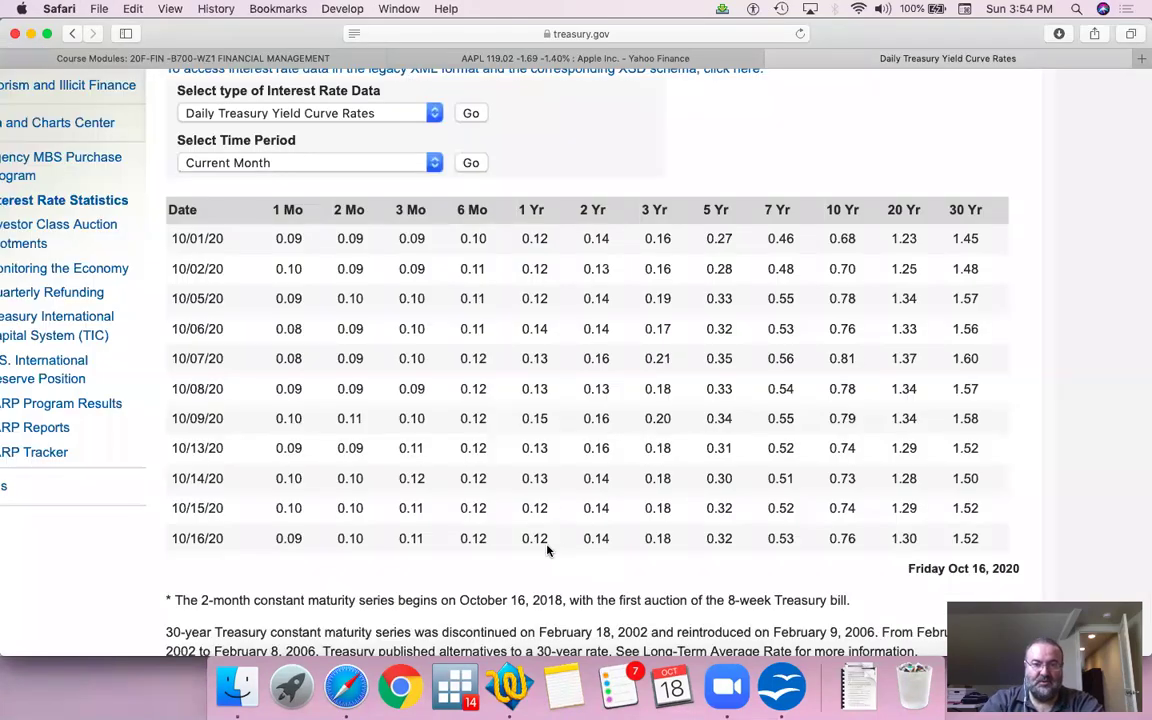
{"action": "key", "text": "super+Tab"}
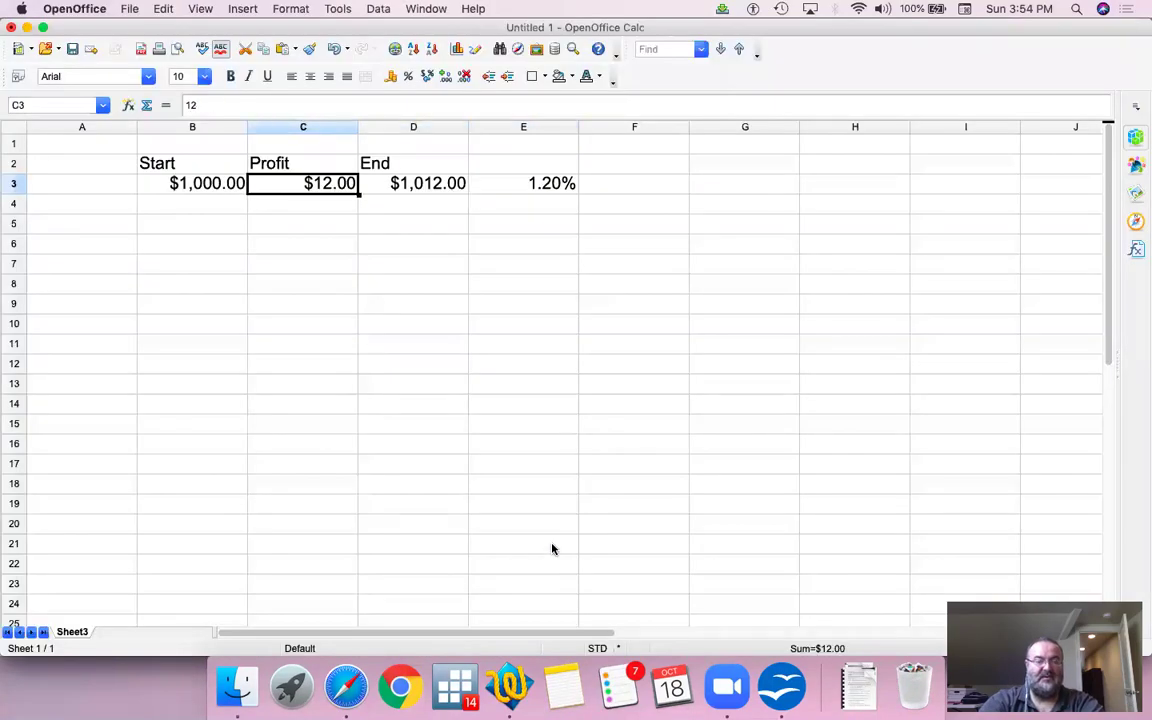
{"action": "type", "text": "1.2"}
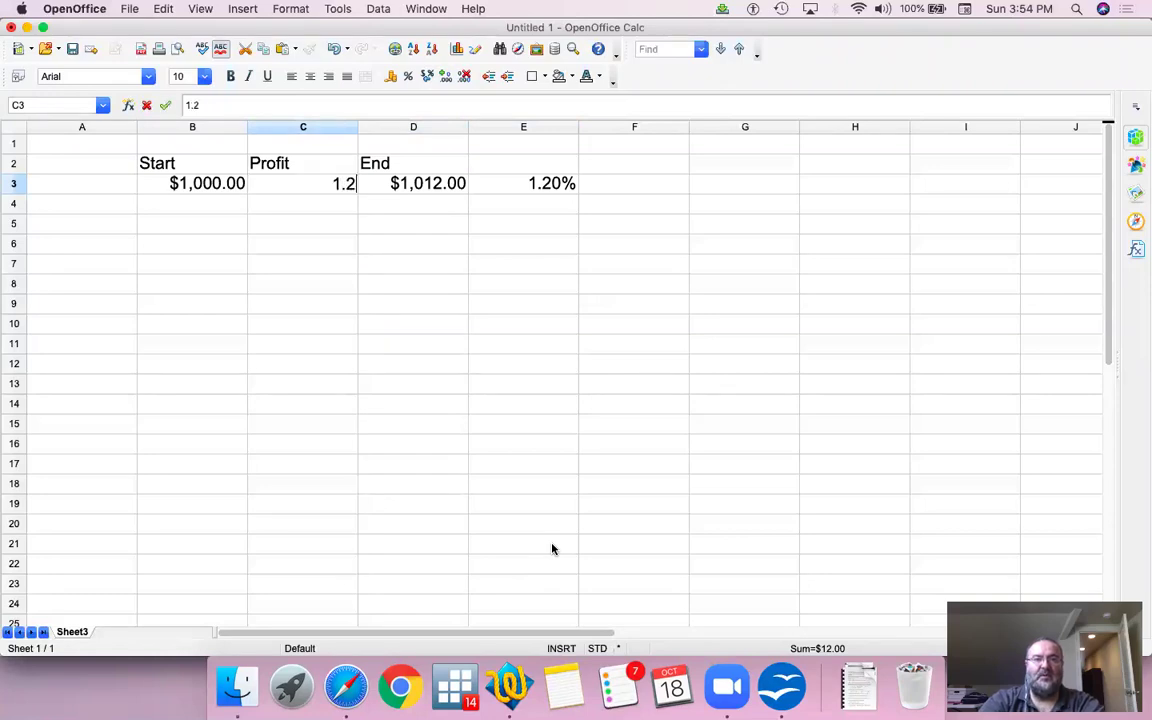
{"action": "key", "text": "Return"}
{"action": "key", "text": "Up"}
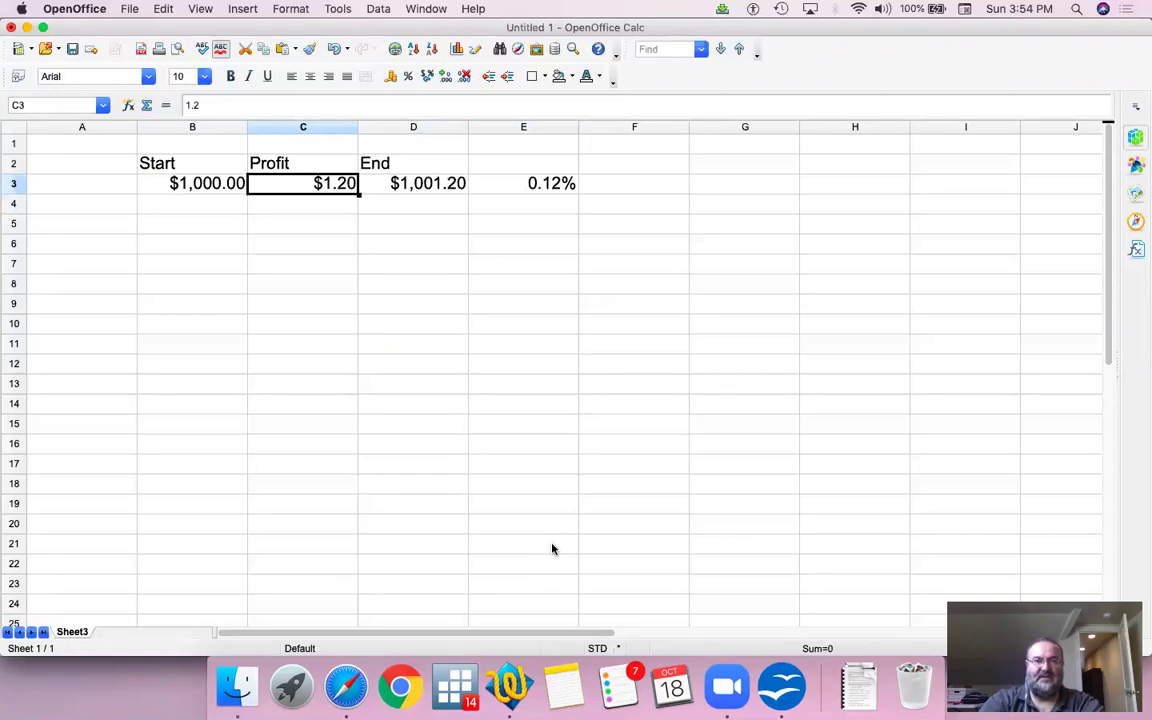
{"action": "key", "text": "Left"}
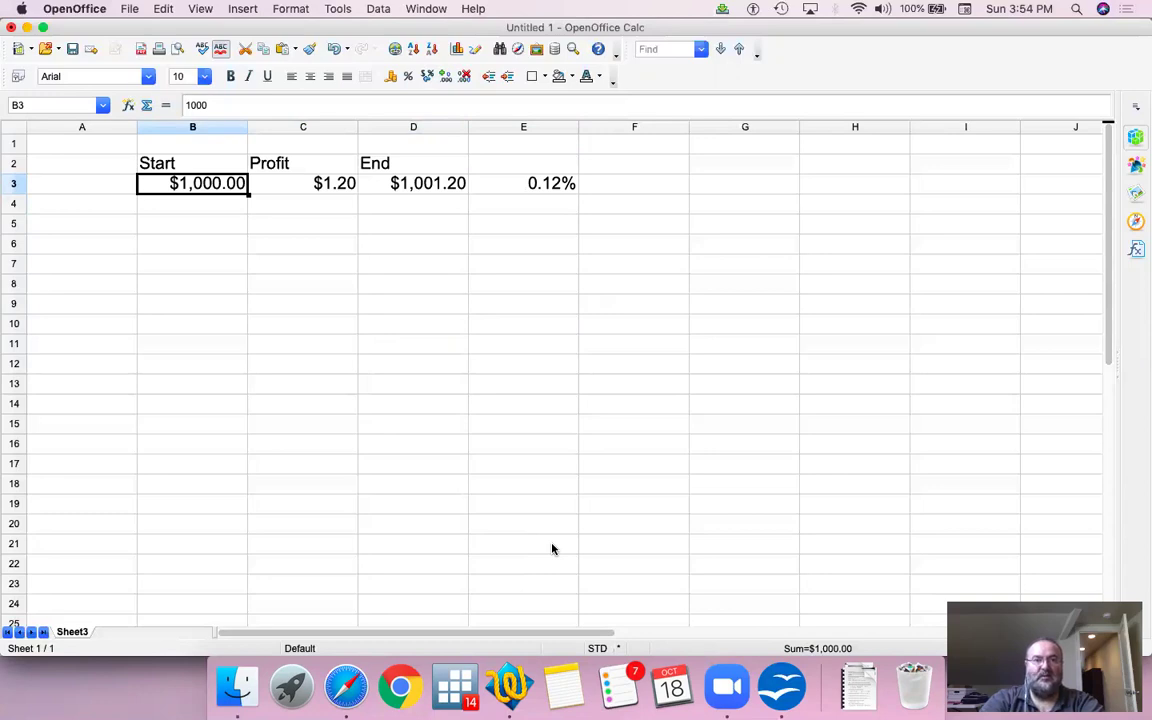
{"action": "key", "text": "Right"}
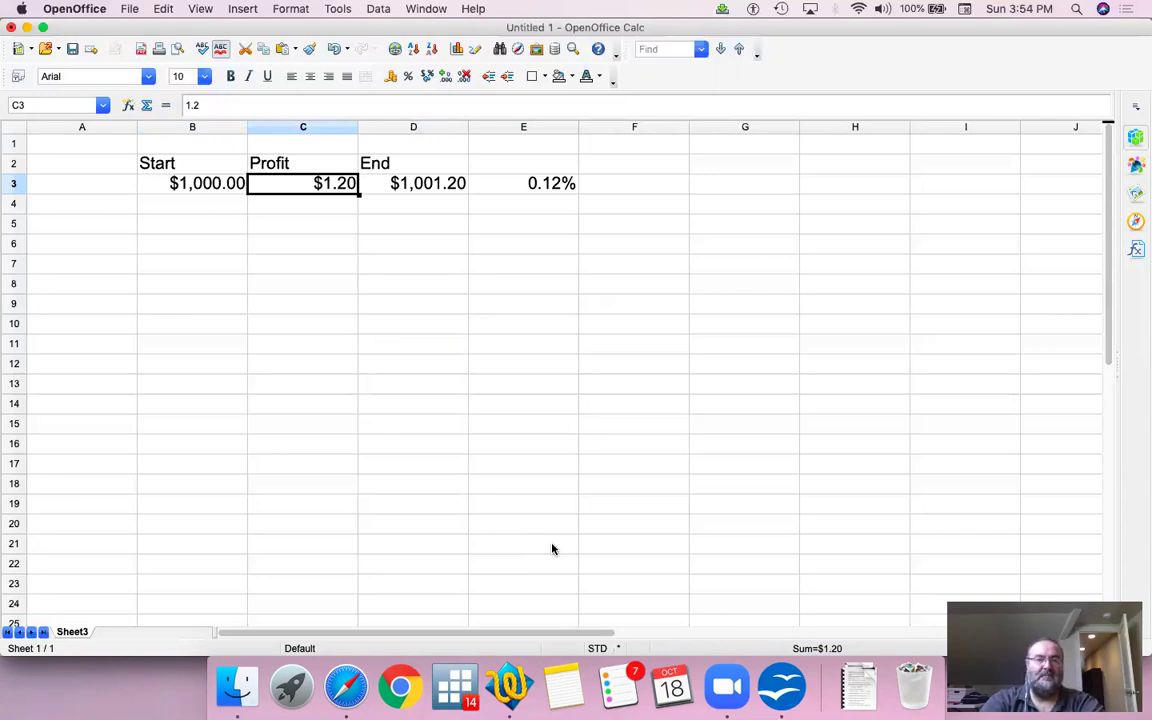
{"action": "key", "text": "Right"}
{"action": "key", "text": "Right"}
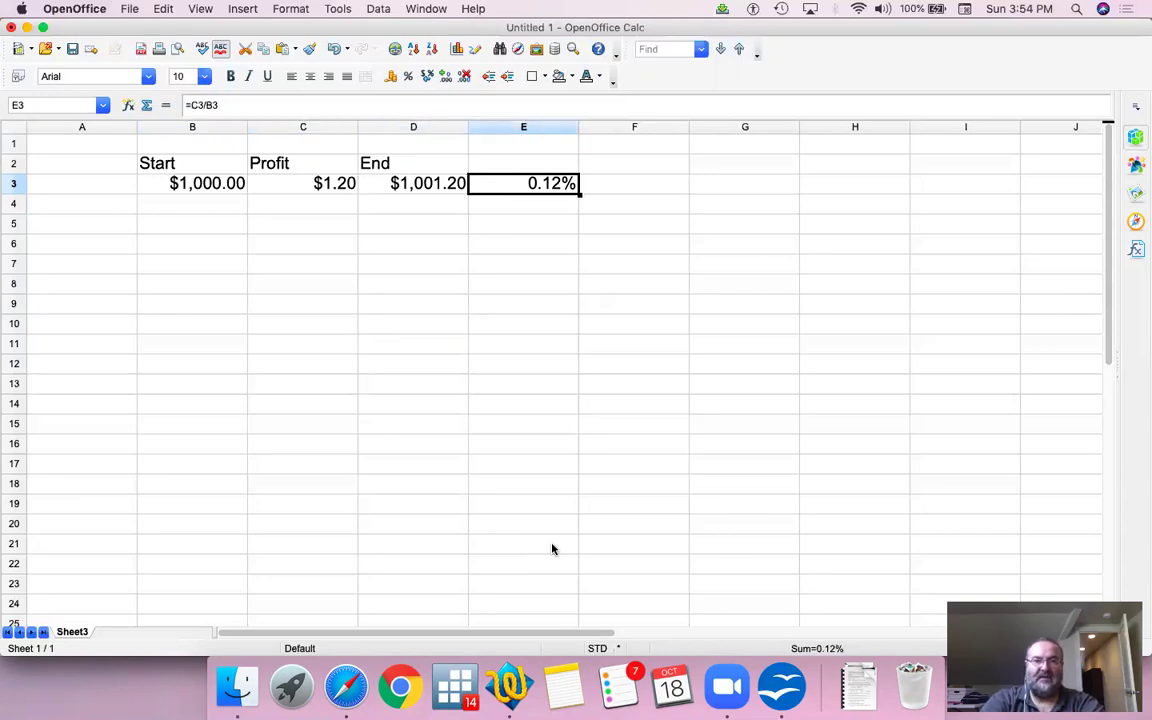
- Label the percentage column by entering the heading Yield in cell E2
{"action": "key", "text": "Up"}
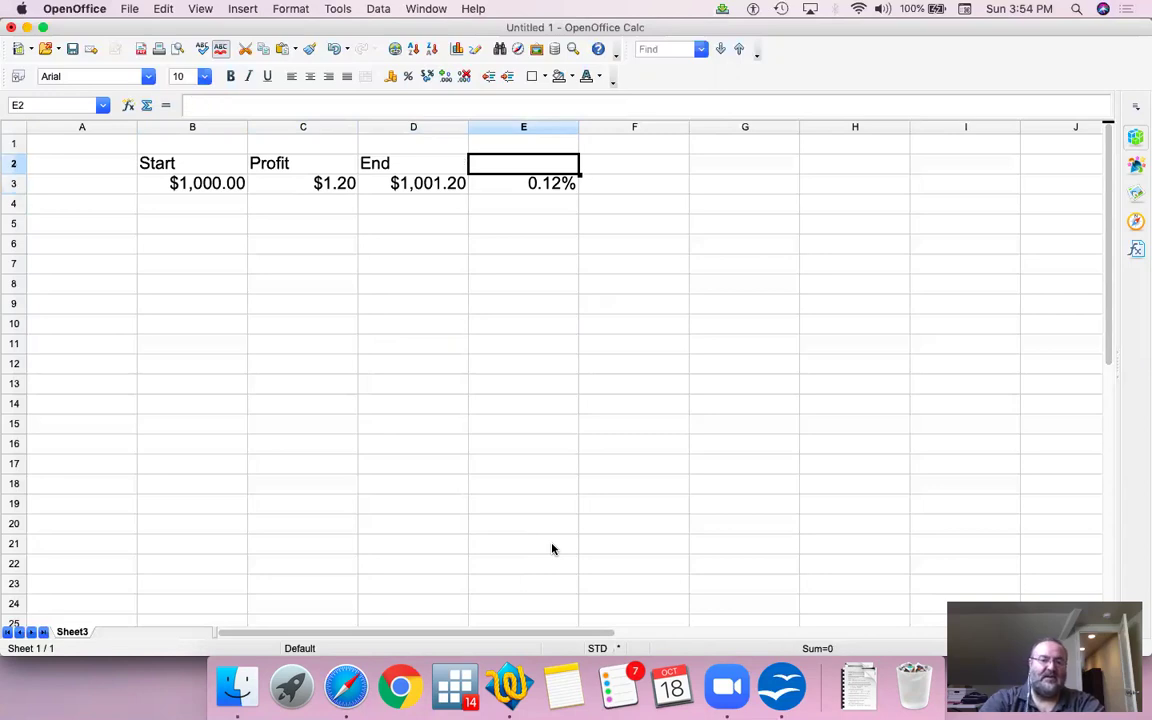
{"action": "type", "text": "Yield"}
{"action": "key", "text": "Return"}
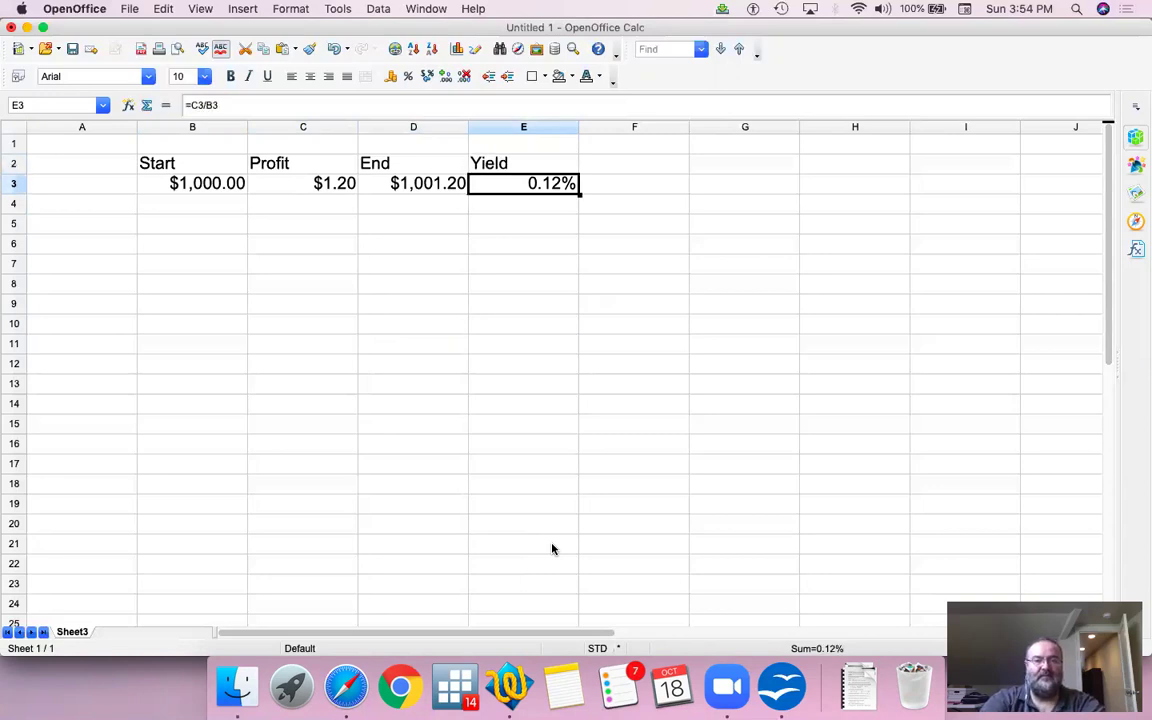
- Review the Start, Profit, End and Yield cells of the bond calculation in rows 2 and 3
{"action": "key", "text": "Down"}
{"action": "key", "text": "Down"}
{"action": "key", "text": "Left"}
{"action": "key", "text": "Left"}
{"action": "key", "text": "Left"}
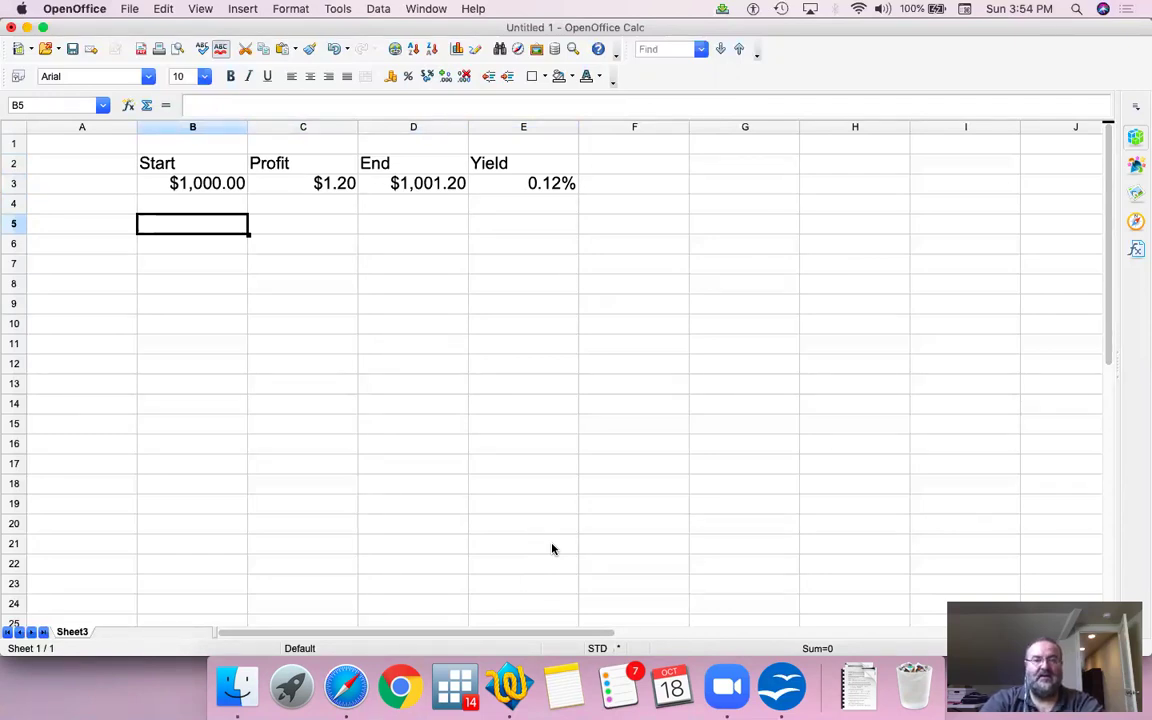
{"action": "key", "text": "Up"}
{"action": "key", "text": "Up"}
{"action": "key", "text": "Up"}
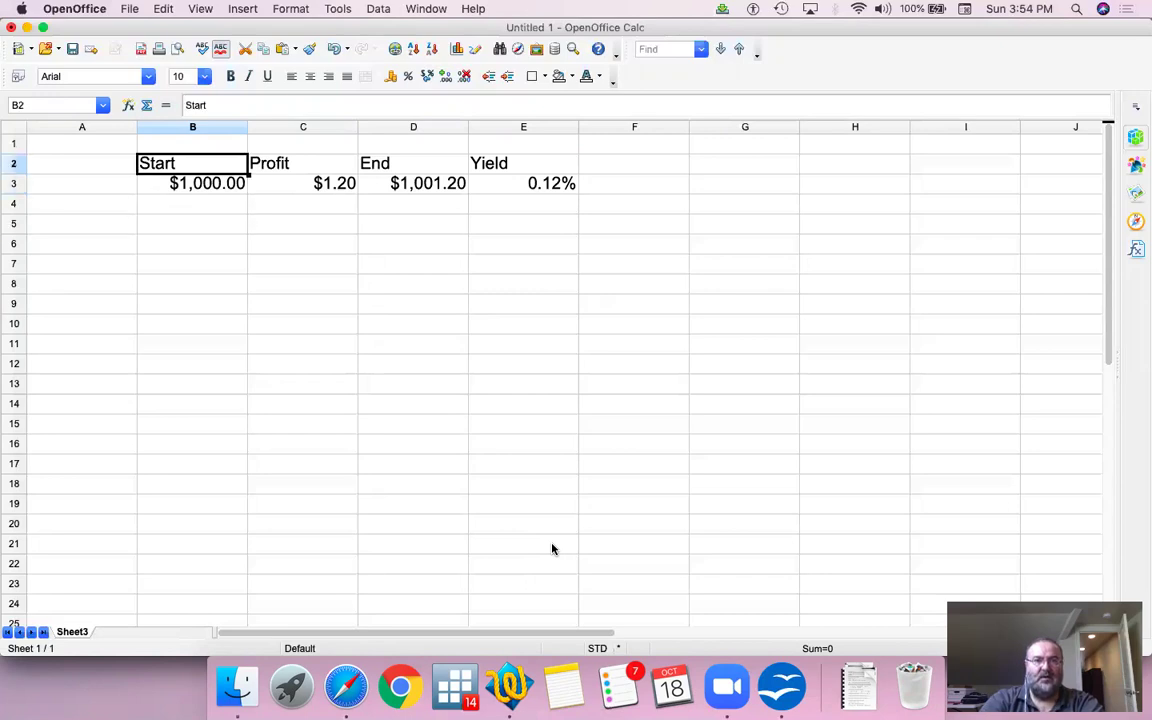
{"action": "key", "text": "Right"}
{"action": "key", "text": "Right"}
{"action": "key", "text": "Right"}
{"action": "key", "text": "Down"}
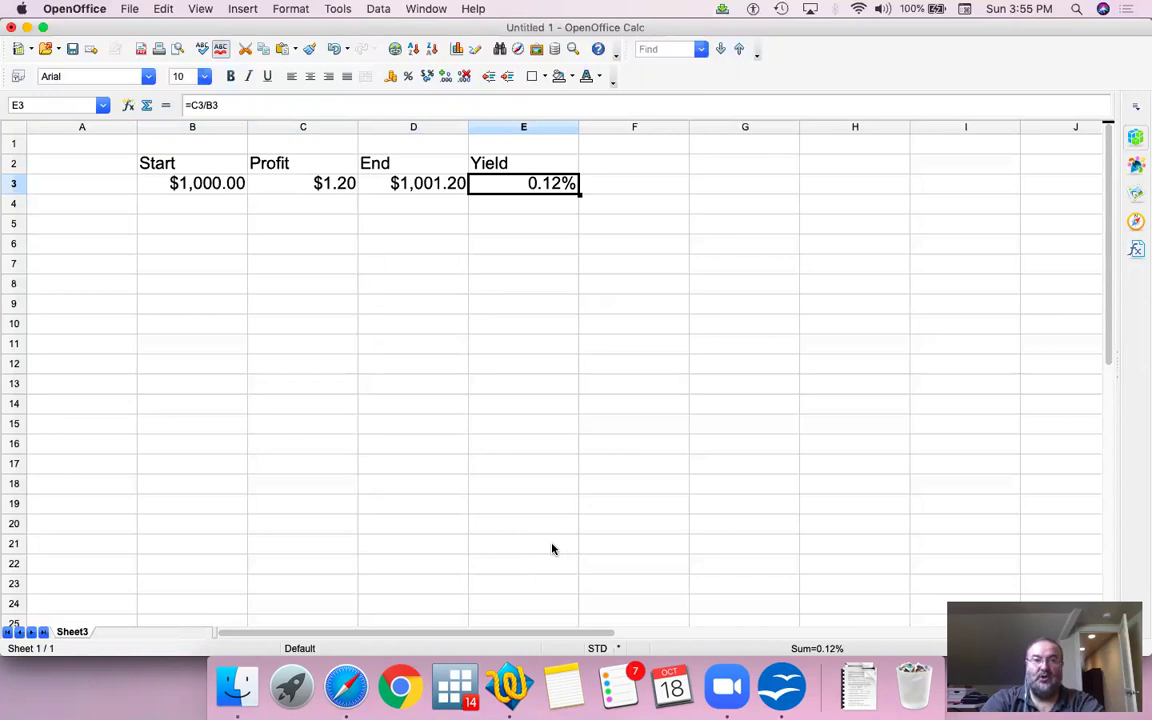
{"action": "key", "text": "Left"}
{"action": "key", "text": "Left"}
{"action": "key", "text": "Left"}
{"action": "key", "text": "shift+Right"}
{"action": "key", "text": "shift+Right"}
{"action": "key", "text": "shift+Right"}
{"action": "key", "text": "shift+Right"}
{"action": "key", "text": "shift+Left"}
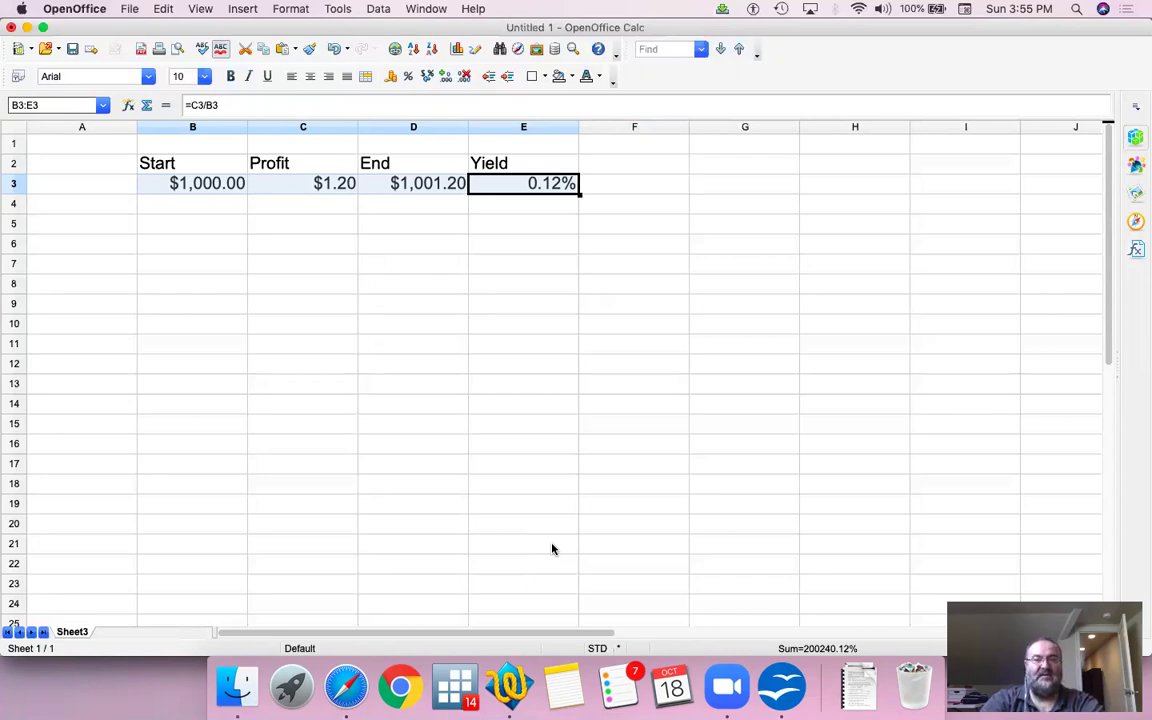
{"action": "key", "text": "Left"}
{"action": "key", "text": "Left"}
{"action": "key", "text": "Left"}
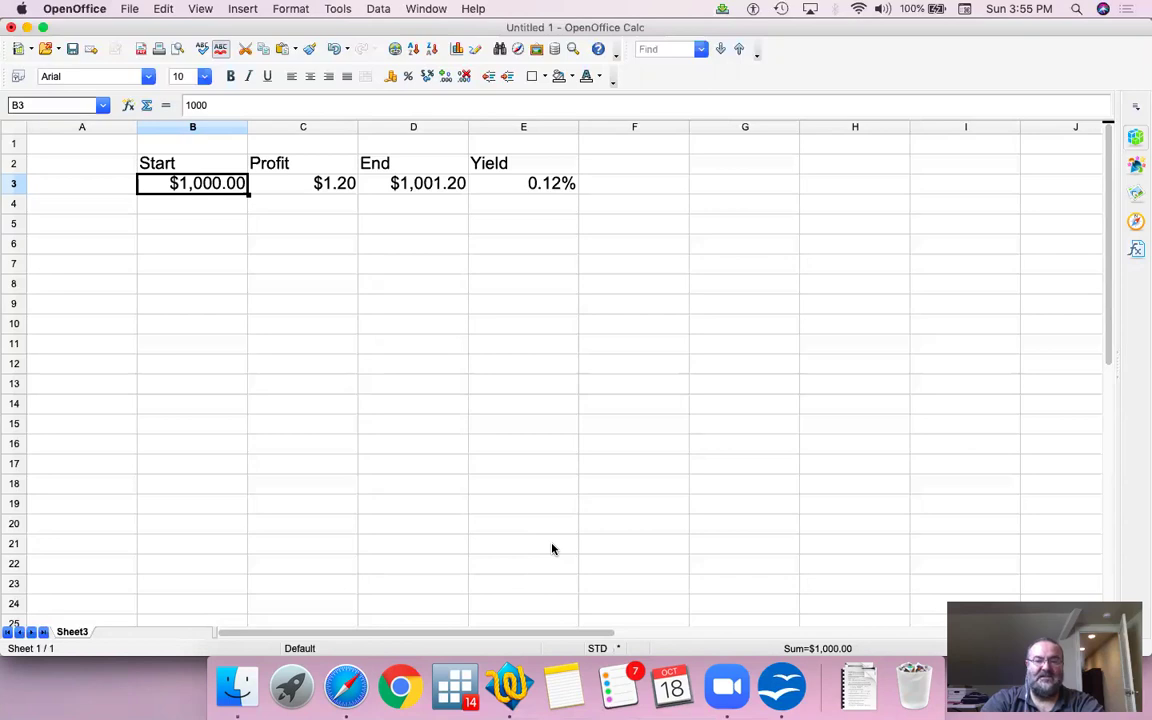
{"action": "key", "text": "Right"}
{"action": "key", "text": "Right"}
{"action": "key", "text": "Right"}
{"action": "key", "text": "Left"}
{"action": "key", "text": "Left"}
{"action": "key", "text": "Left"}
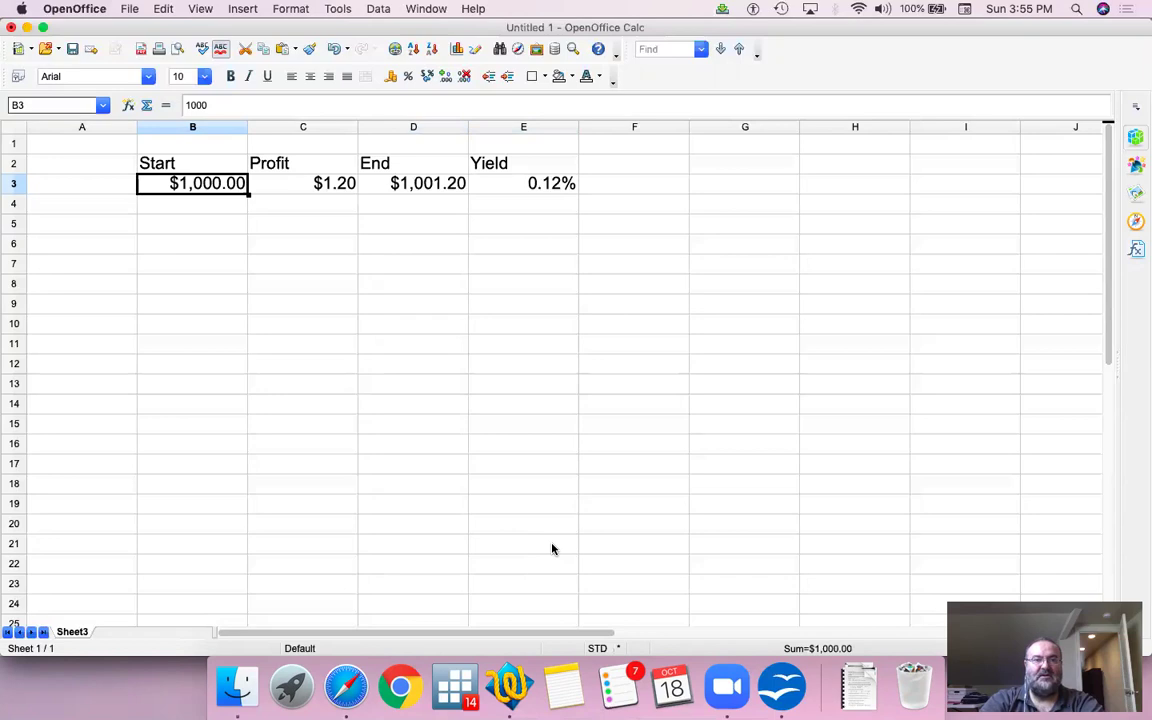
{"action": "key", "text": "Right"}
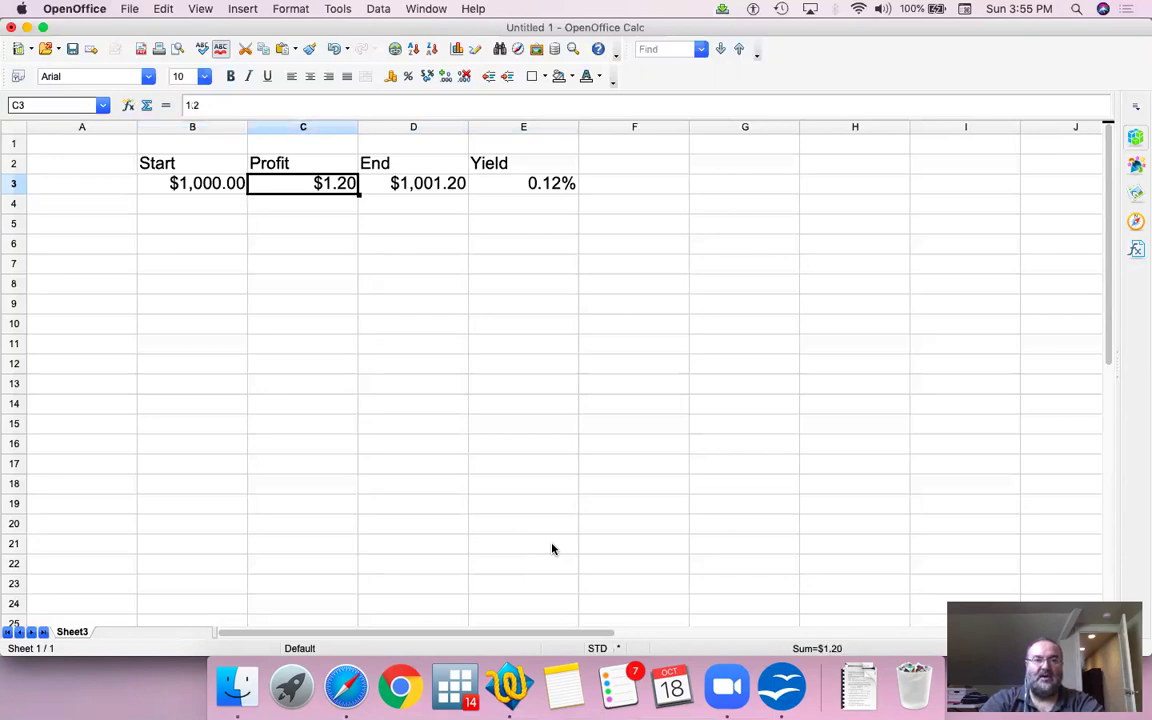
- Enter the heading Earnings yield in cell B5, below the bond calculation
{"action": "key", "text": "Right"}
{"action": "key", "text": "Right"}
{"action": "key", "text": "Down"}
{"action": "key", "text": "Down"}
{"action": "key", "text": "Left"}
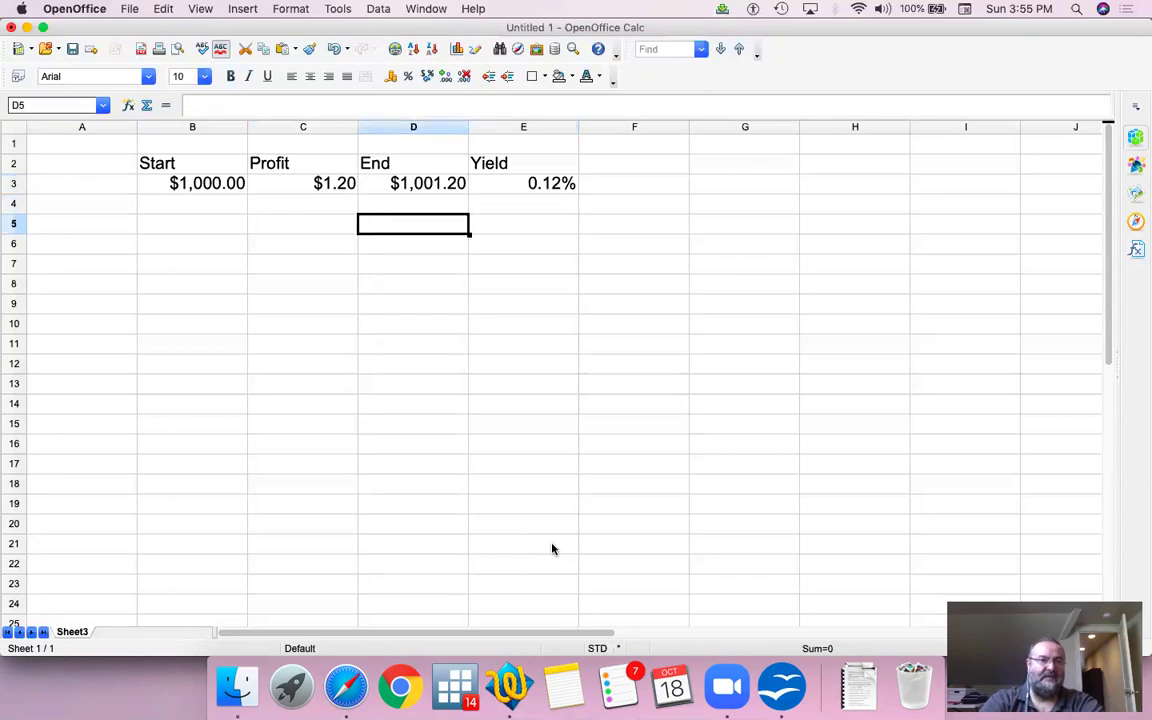
{"action": "key", "text": "Left"}
{"action": "key", "text": "Left"}
{"action": "key", "text": "Down"}
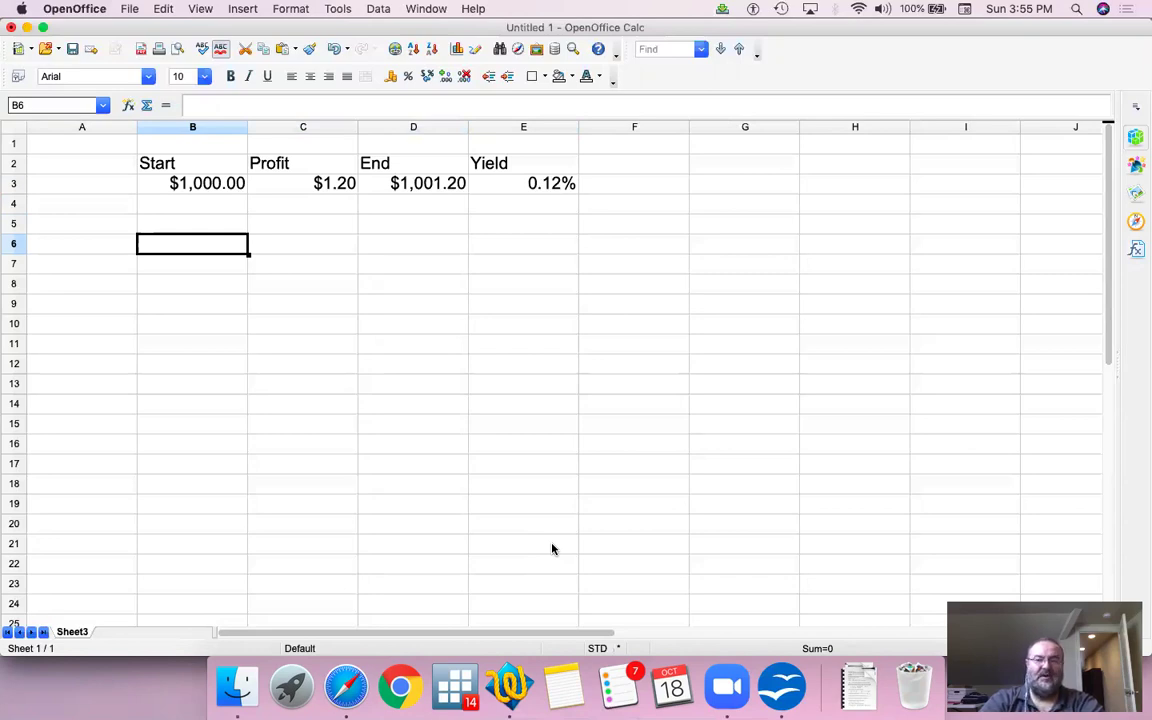
{"action": "key", "text": "Up"}
{"action": "type", "text": "Earni"}
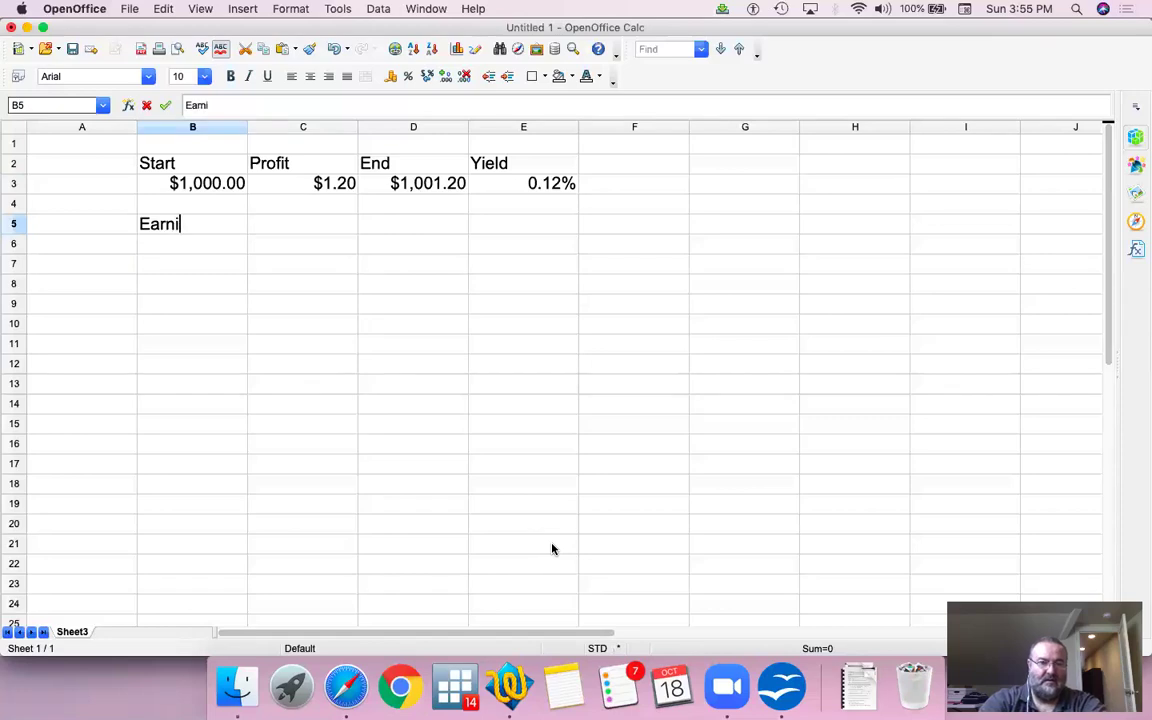
{"action": "type", "text": "ngs yield"}
{"action": "key", "text": "Return"}
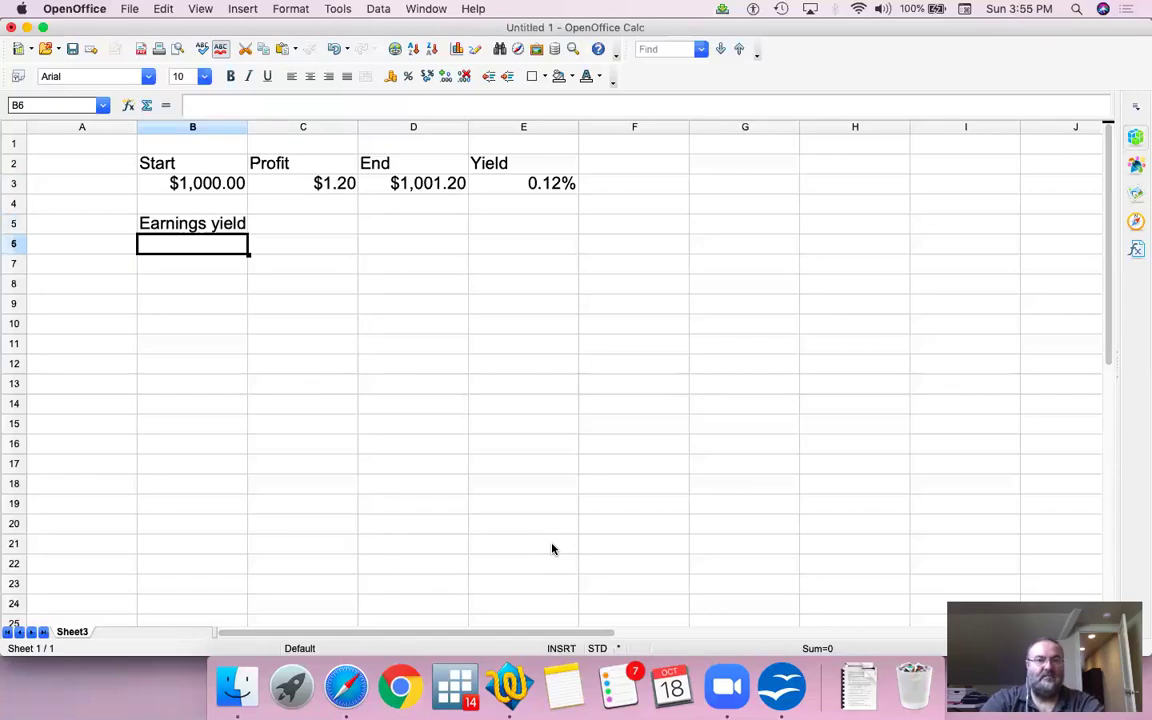
- Switch to Safari and examine the EPS (TTM) figure on Apple's Yahoo Finance summary page
{"action": "key", "text": "super+Tab"}
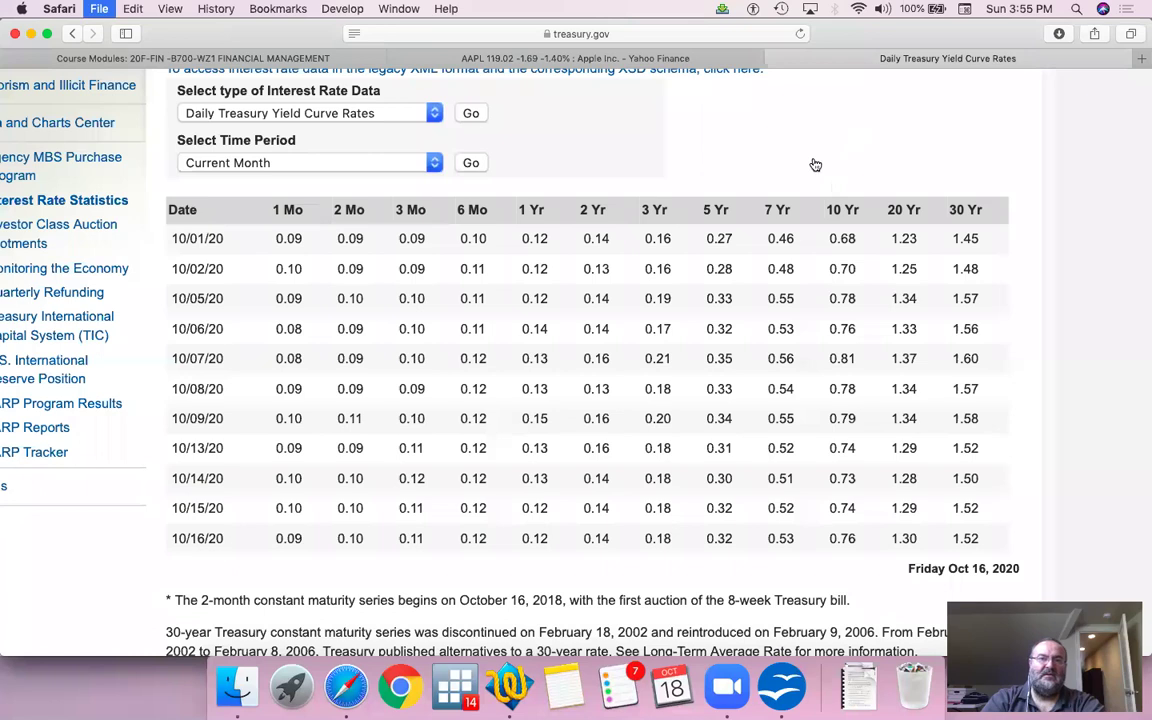
{"action": "key", "text": "ctrl+shift+Tab"}
{"action": "scroll", "coordinate": [60, 427], "scroll_direction": "down", "scroll_amount": 2}
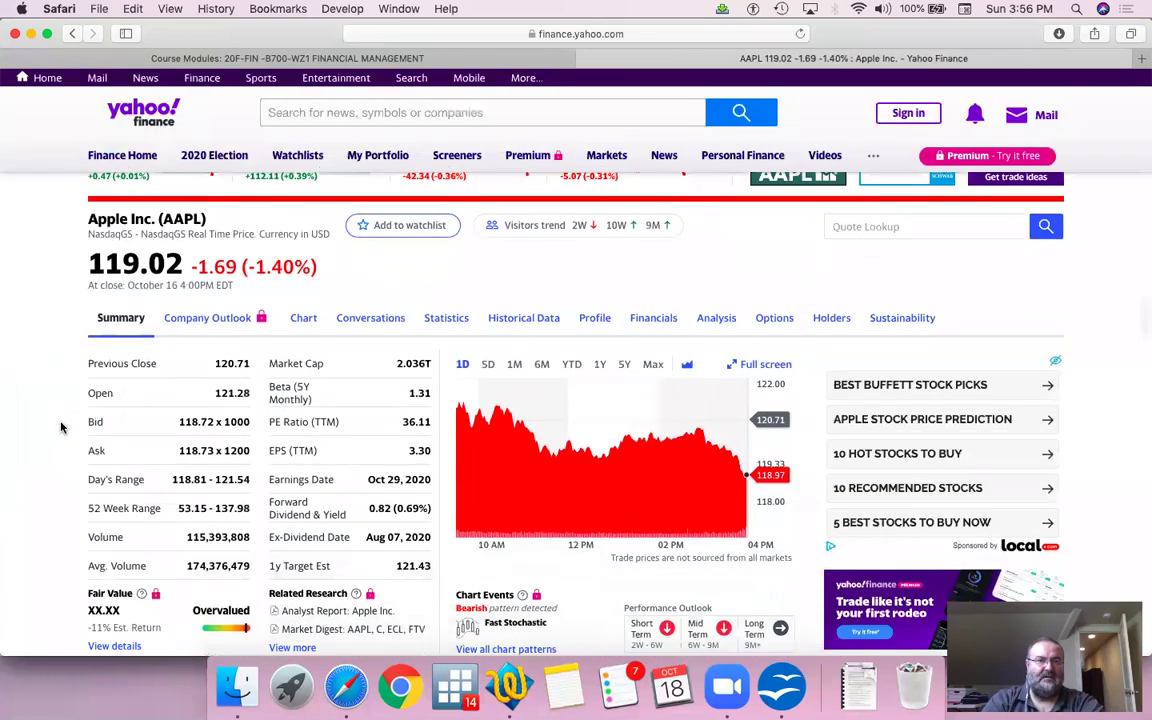
{"action": "scroll", "coordinate": [60, 427], "scroll_direction": "down", "scroll_amount": 2}
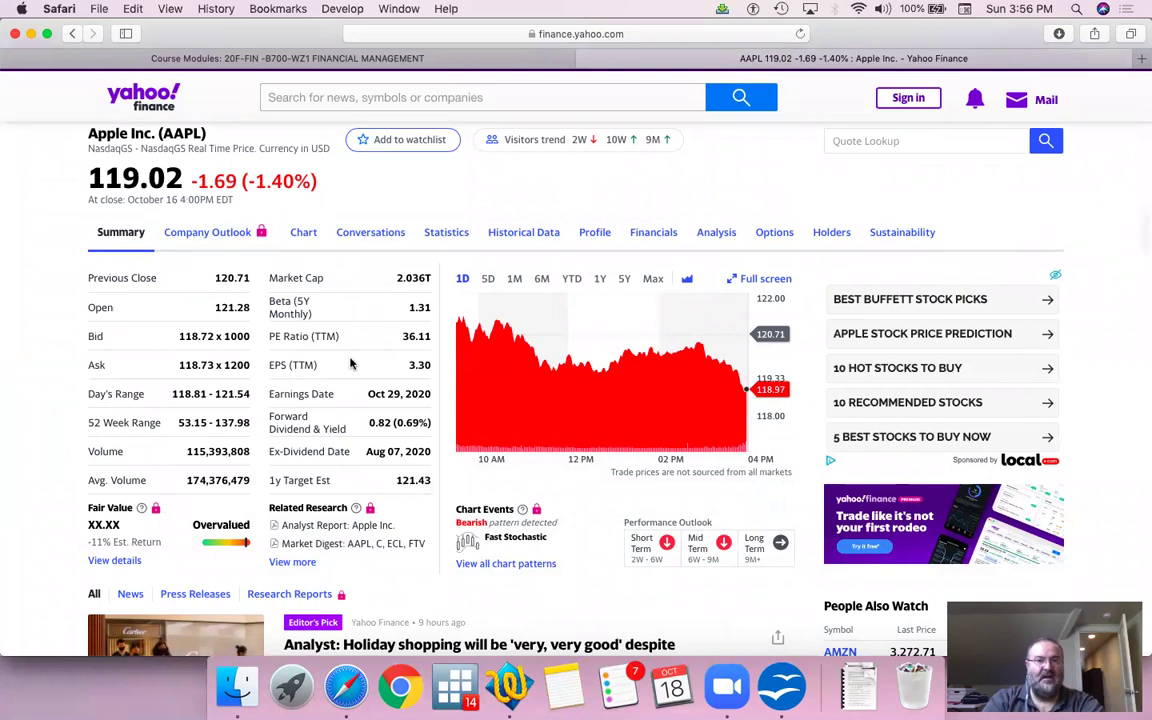
{"action": "double_click", "coordinate": [277, 365]}
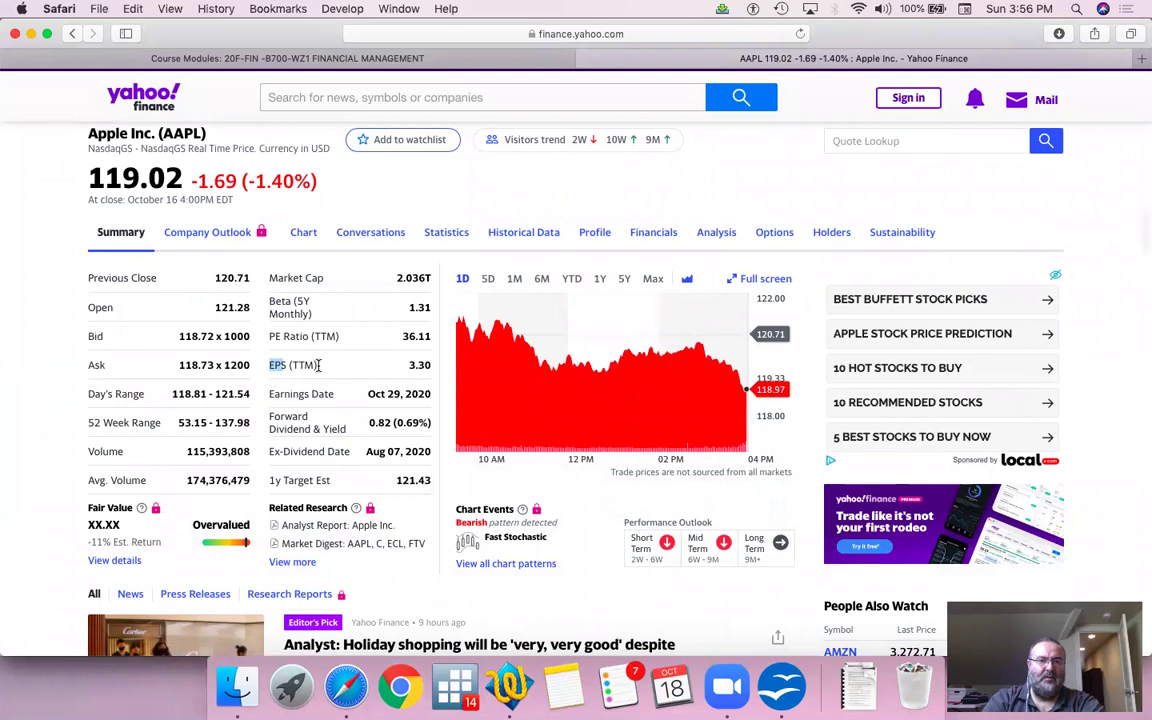
{"action": "triple_click", "coordinate": [318, 365]}
{"action": "scroll", "coordinate": [318, 367], "scroll_direction": "up", "scroll_amount": 5}
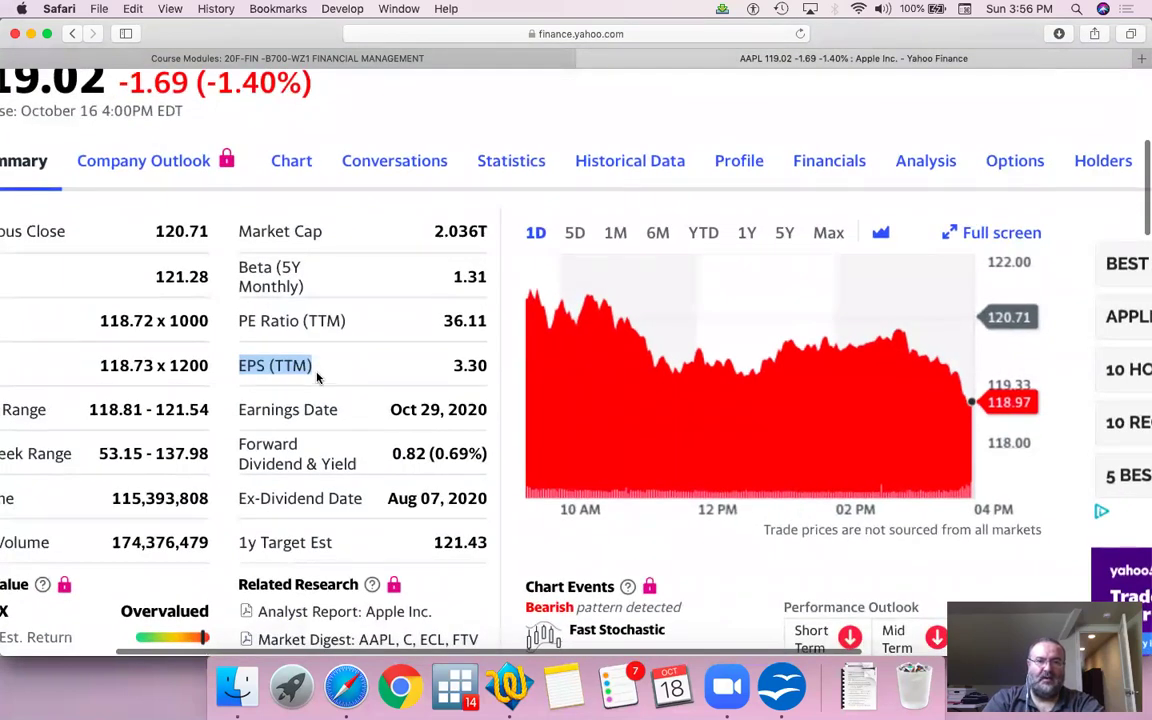
- Return to OpenOffice Calc and copy the Start, Profit, End and Yield headings from B2:E2 to row 6, starting in B6
{"action": "key", "text": "super+Tab"}
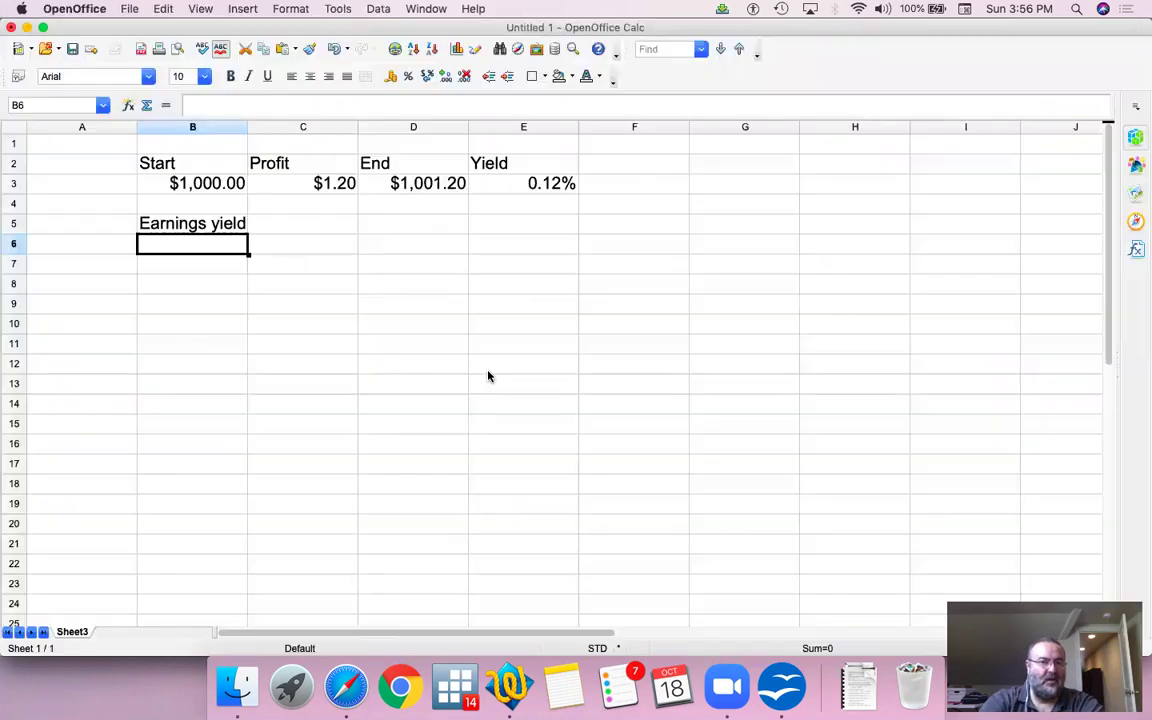
{"action": "key", "text": "Up"}
{"action": "key", "text": "Up"}
{"action": "key", "text": "Up"}
{"action": "key", "text": "Up"}
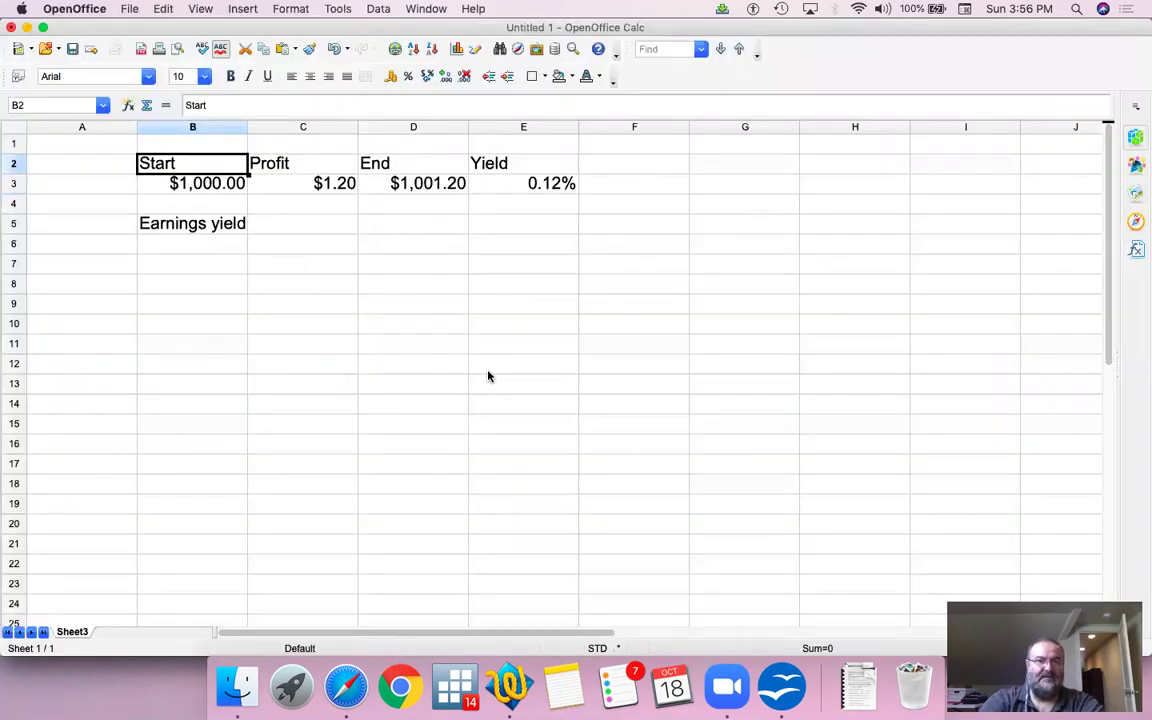
{"action": "key", "text": "shift+Right"}
{"action": "key", "text": "shift+Right"}
{"action": "key", "text": "shift+Right"}
{"action": "key", "text": "super+c"}
{"action": "key", "text": "Down"}
{"action": "key", "text": "Down"}
{"action": "key", "text": "Down"}
{"action": "key", "text": "Down"}
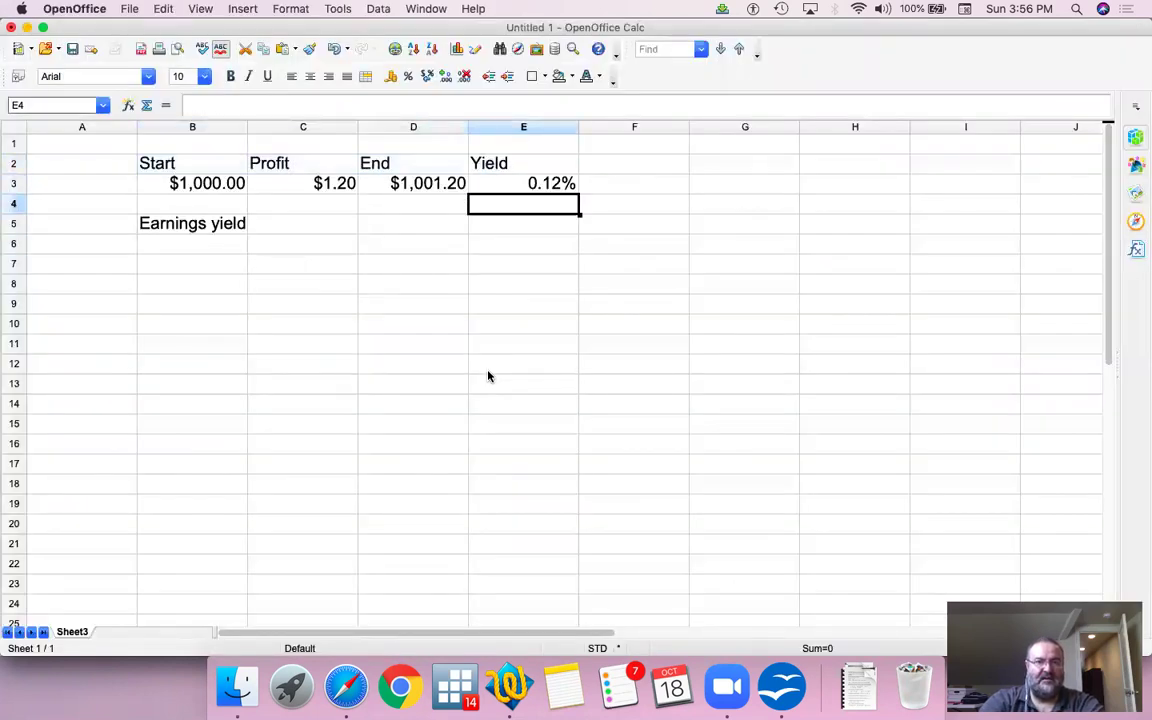
{"action": "key", "text": "Left"}
{"action": "key", "text": "Left"}
{"action": "key", "text": "Left"}
{"action": "key", "text": "super+v"}
- Enter the title Bond yield in cell B1 above the first set of headings
{"action": "key", "text": "Up"}
{"action": "key", "text": "Up"}
{"action": "key", "text": "Up"}
{"action": "key", "text": "Up"}
{"action": "key", "text": "Up"}
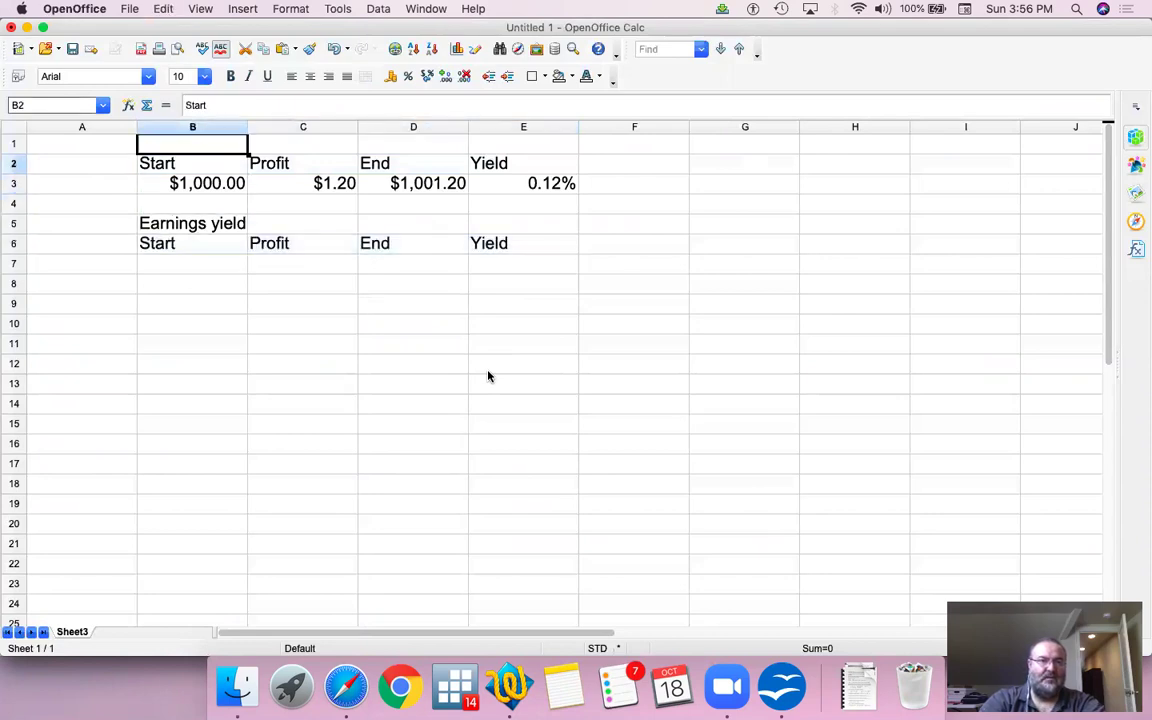
{"action": "type", "text": "Bond yield"}
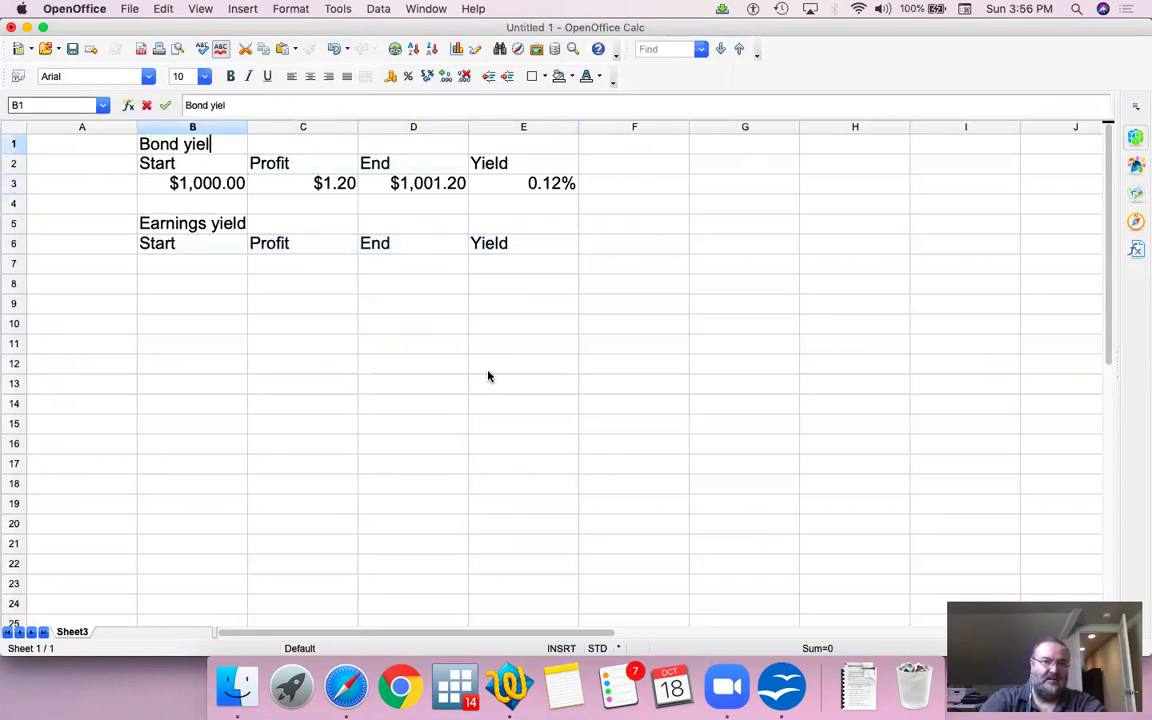
{"action": "key", "text": "Return"}
- Change the second section's title in cell B5 to Stock Earnings yield
{"action": "key", "text": "Down"}
{"action": "key", "text": "Down"}
{"action": "key", "text": "Down"}
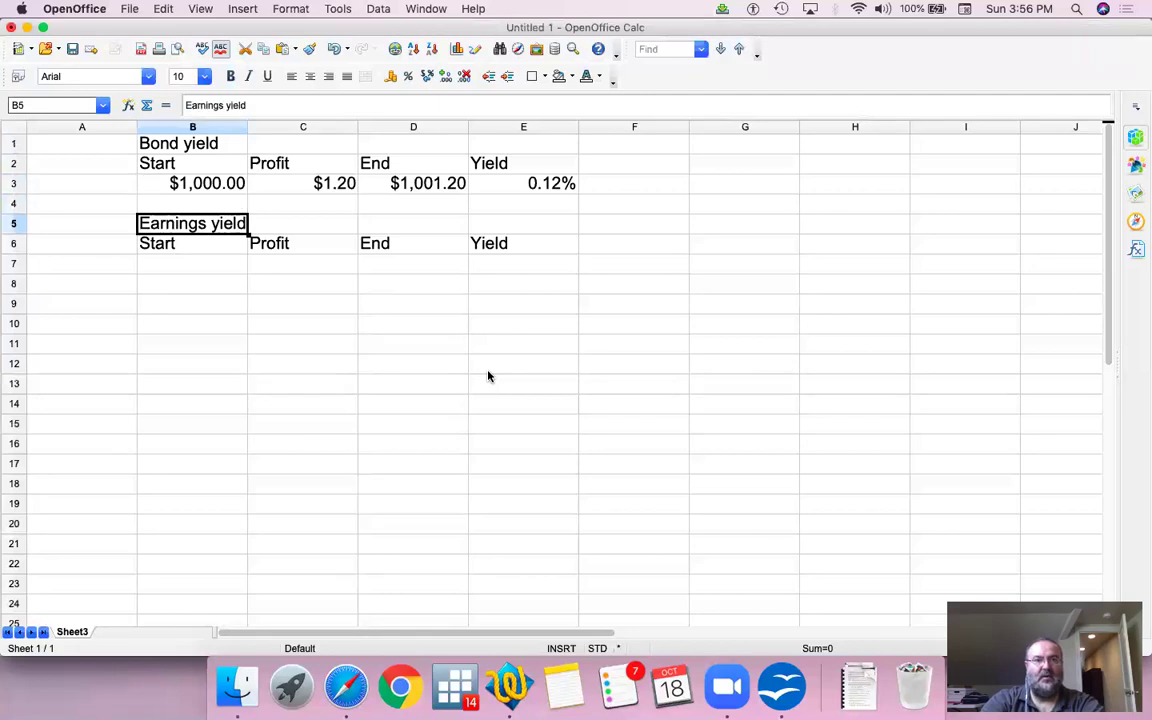
{"action": "left_click", "coordinate": [185, 105]}
{"action": "type", "text": "Stock"}
{"action": "key", "text": "Return"}
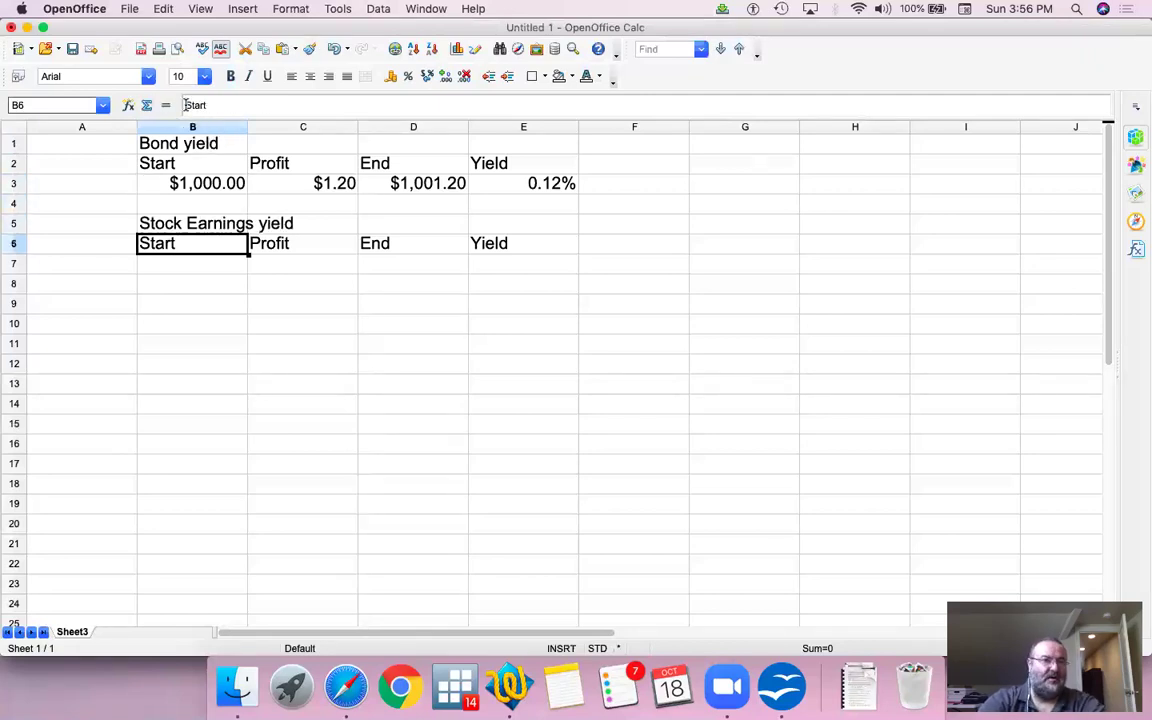
{"action": "key", "text": "Up"}
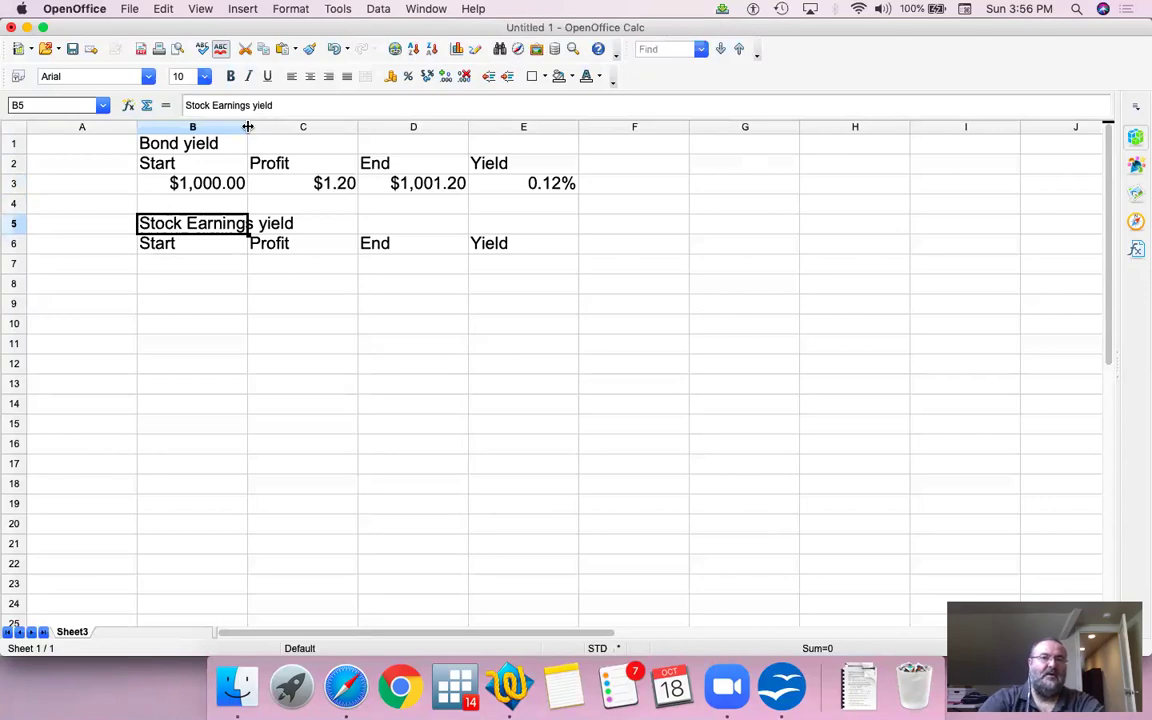
- Insert two rows above row 4 to separate the bond and stock sections
{"action": "left_click", "coordinate": [15, 205]}
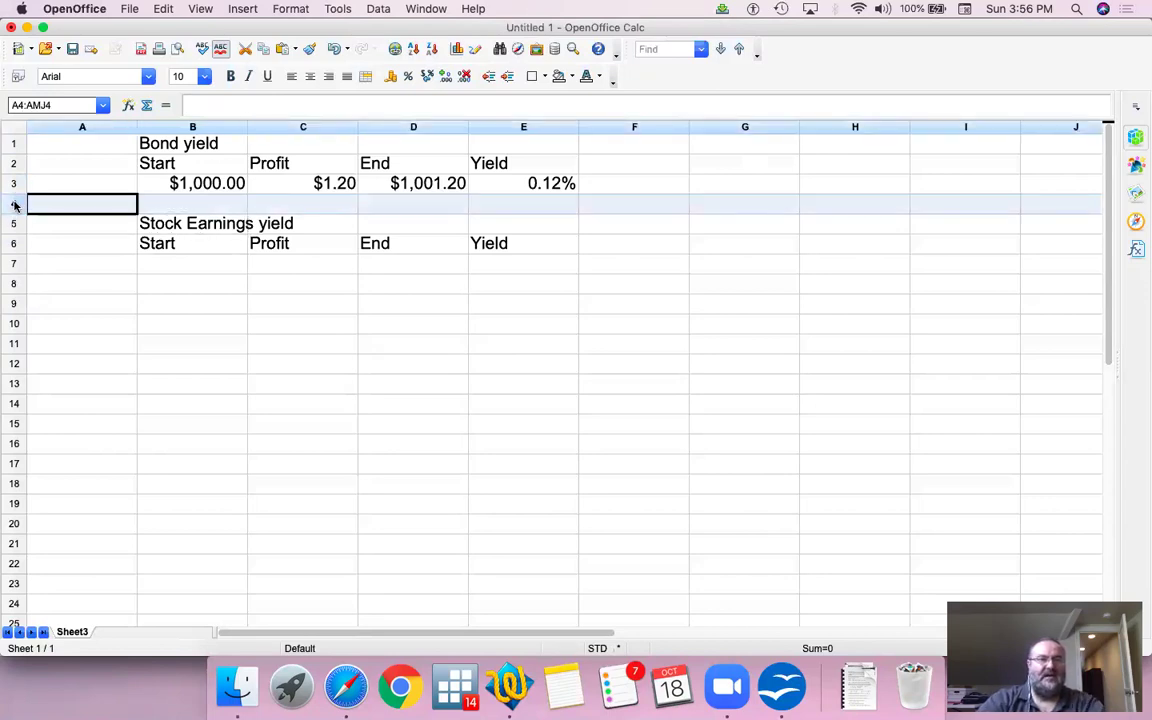
{"action": "left_click_drag", "start_coordinate": [15, 205], "coordinate": [15, 224]}
{"action": "right_click", "coordinate": [15, 224]}
{"action": "left_click", "coordinate": [65, 293]}
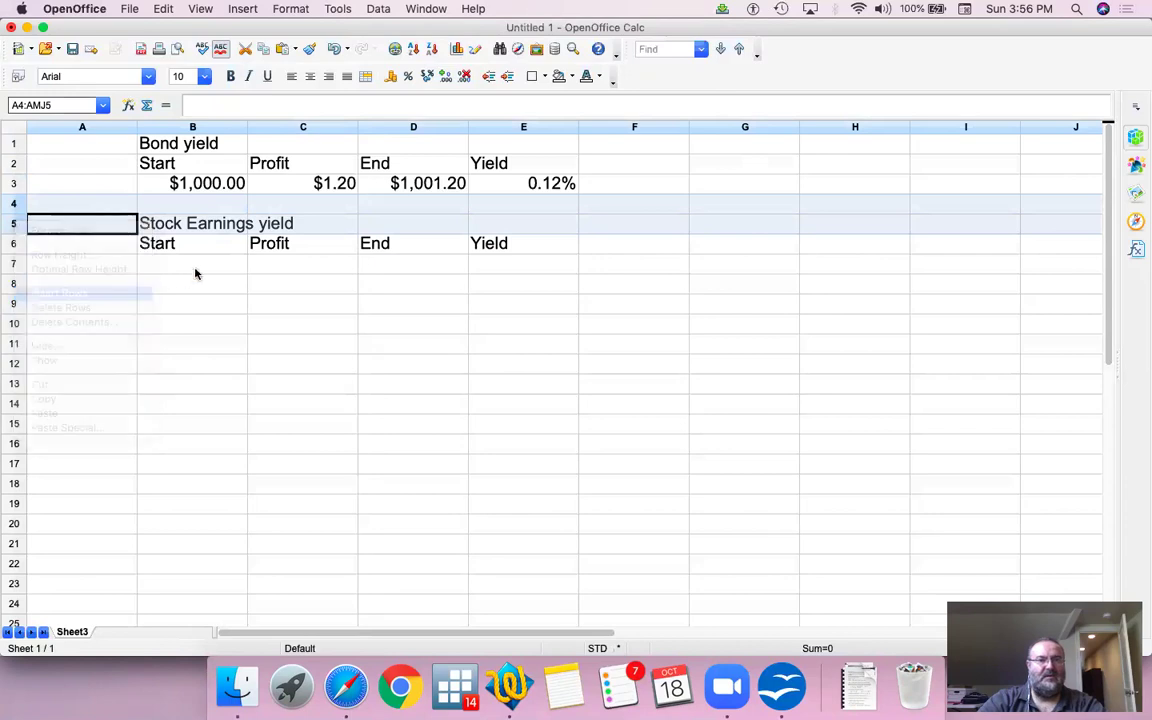
- Check Apple's share price in Safari, then return to OpenOffice Calc and enter 119.02 as the stock's start value in B9
{"action": "left_click", "coordinate": [198, 307]}
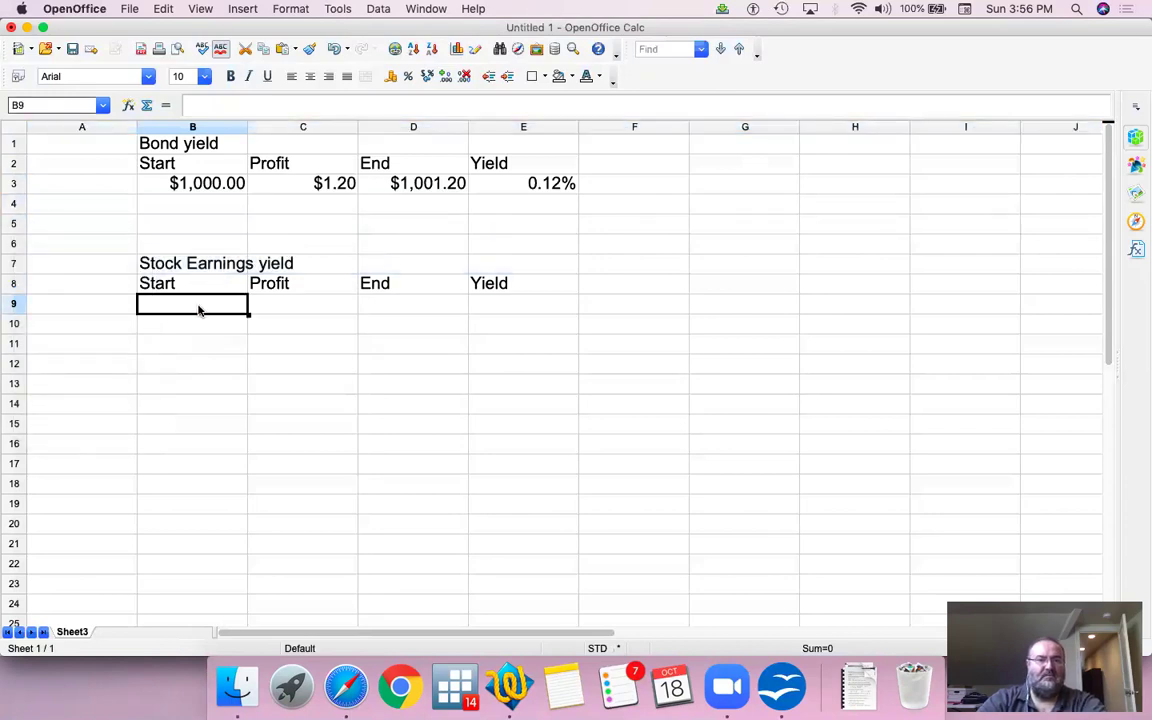
{"action": "key", "text": "super+Tab"}
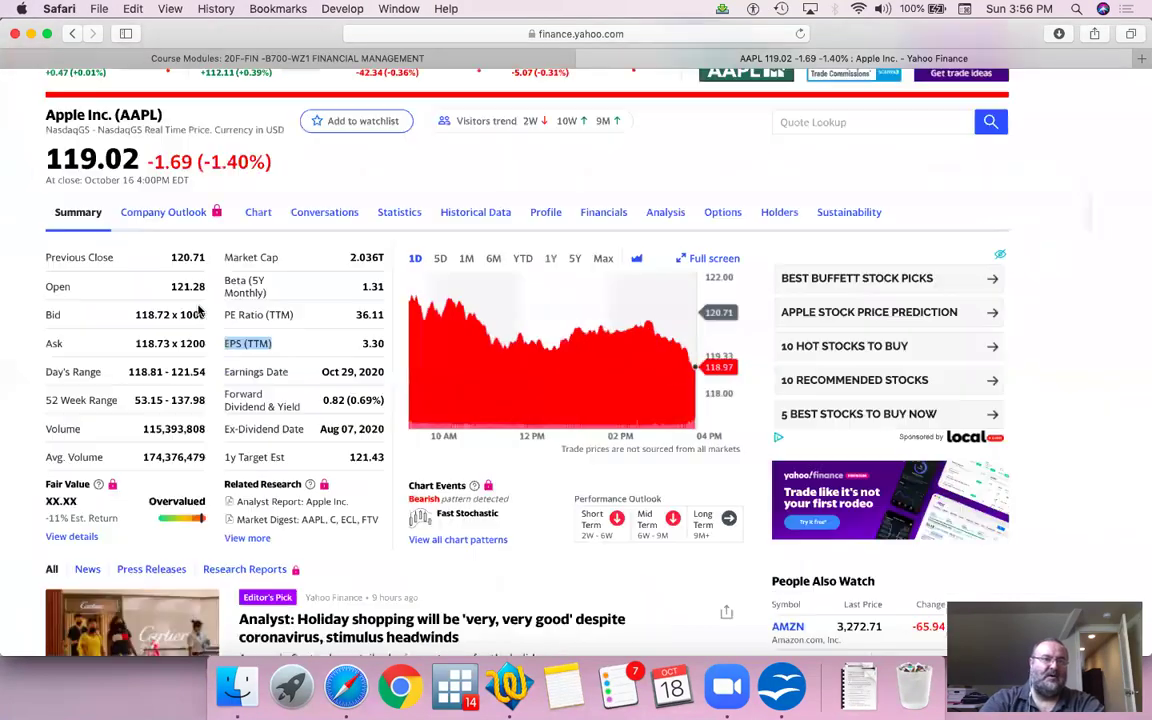
{"action": "scroll", "coordinate": [196, 309], "scroll_direction": "up", "scroll_amount": 2}
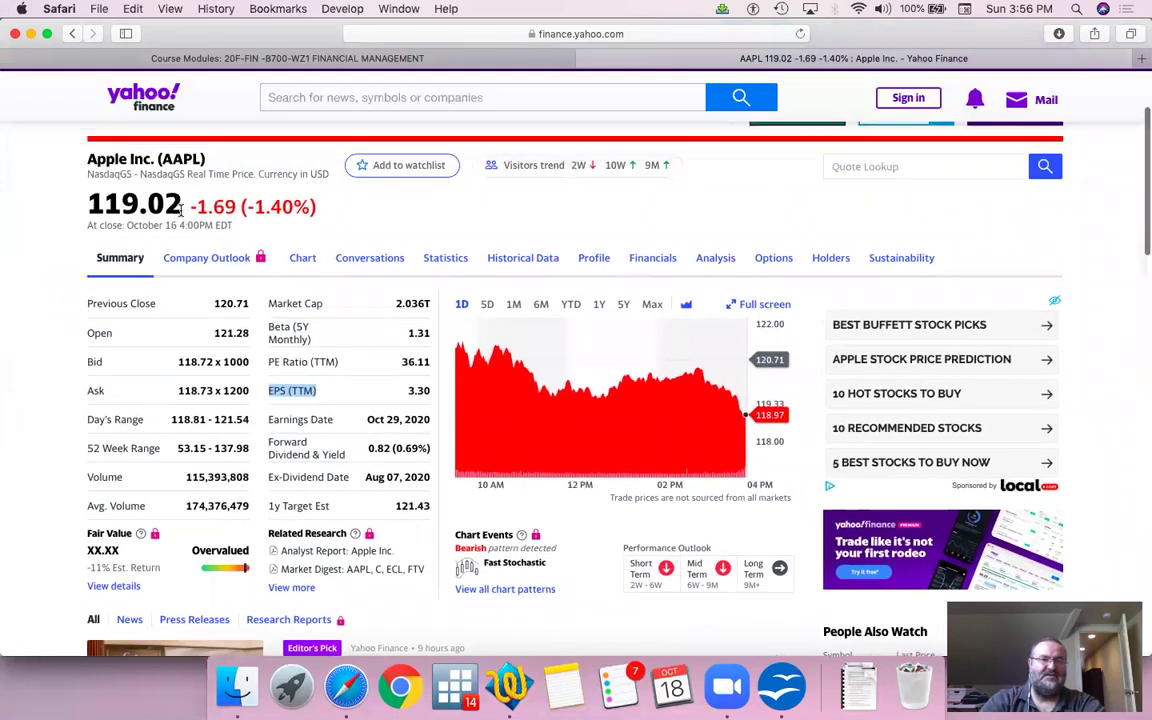
{"action": "key", "text": "super+Tab"}
{"action": "type", "text": "119.02"}
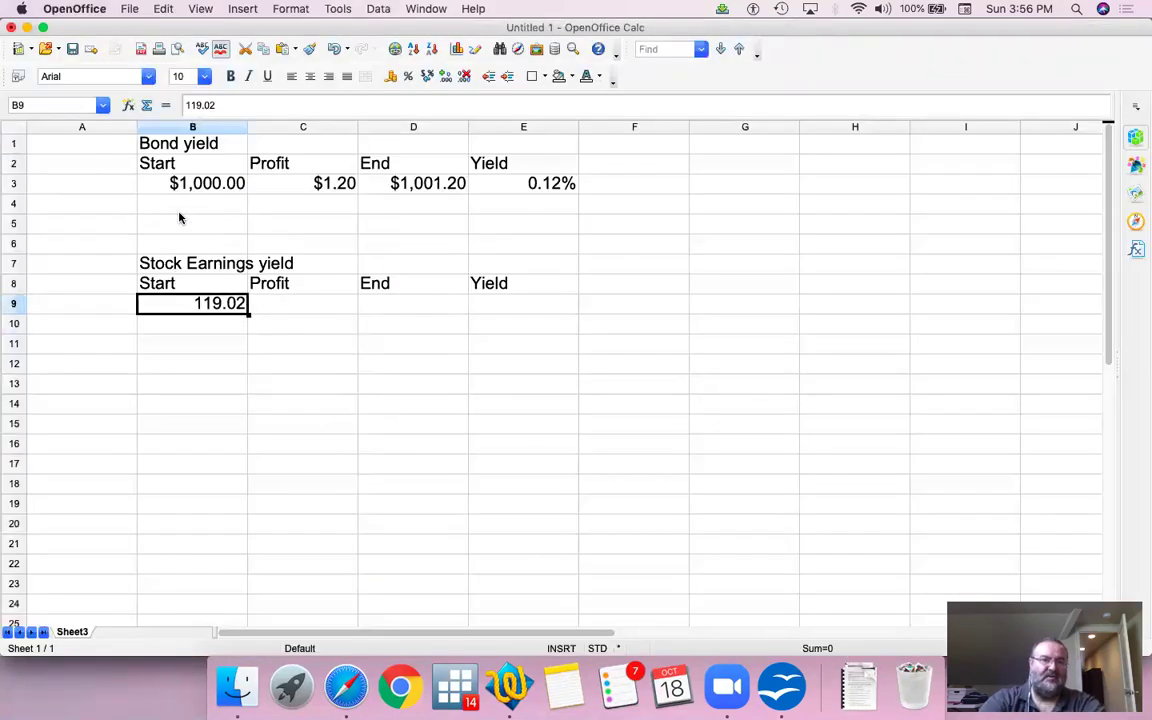
- Format the stock section's Start, Profit and End cells B9:D9 as currency
{"action": "key", "text": "shift+Right"}
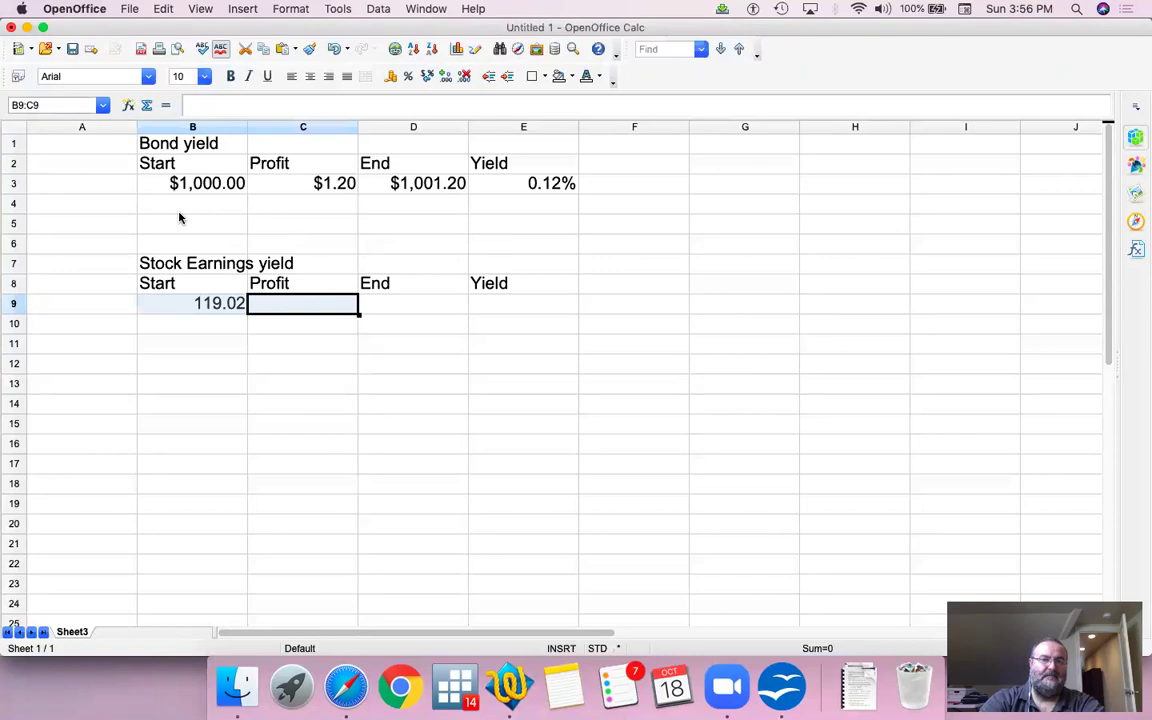
{"action": "key", "text": "shift+Right"}
{"action": "left_click", "coordinate": [390, 75]}
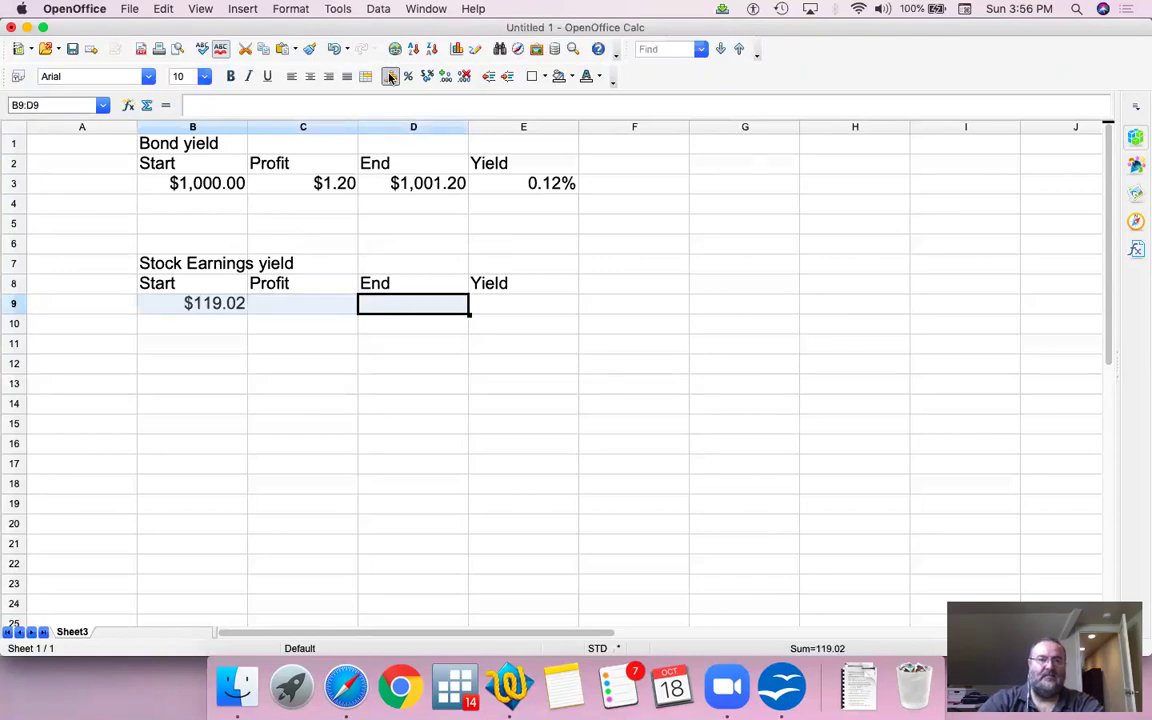
{"action": "key", "text": "Left"}
{"action": "key", "text": "Up"}
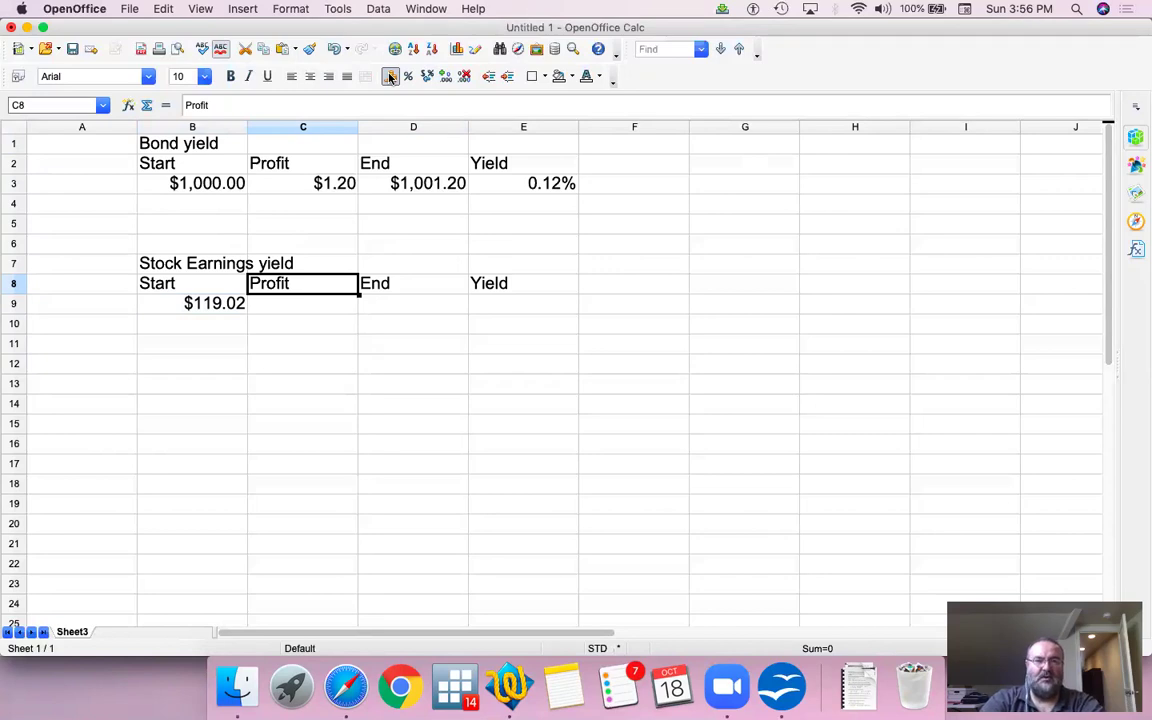
- Relabel C8 as EPS, then check Apple's EPS (TTM) in Safari and enter 3.3 in C9 back in OpenOffice Calc
{"action": "type", "text": "EPS"}
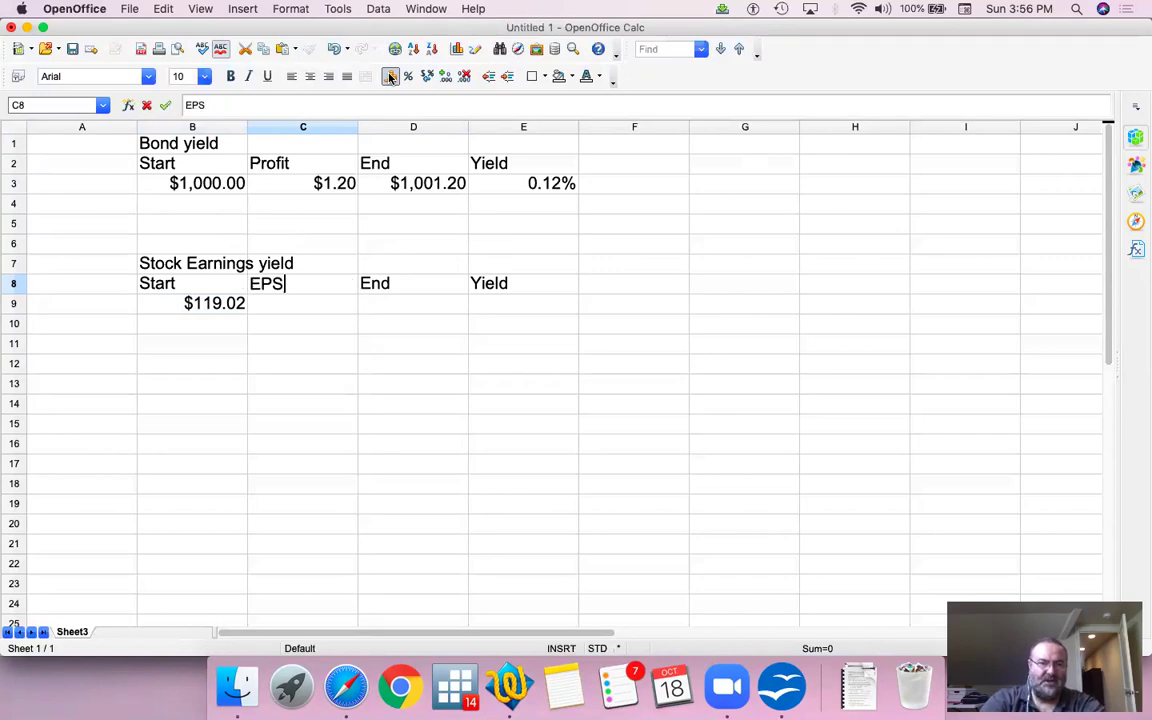
{"action": "key", "text": "Return"}
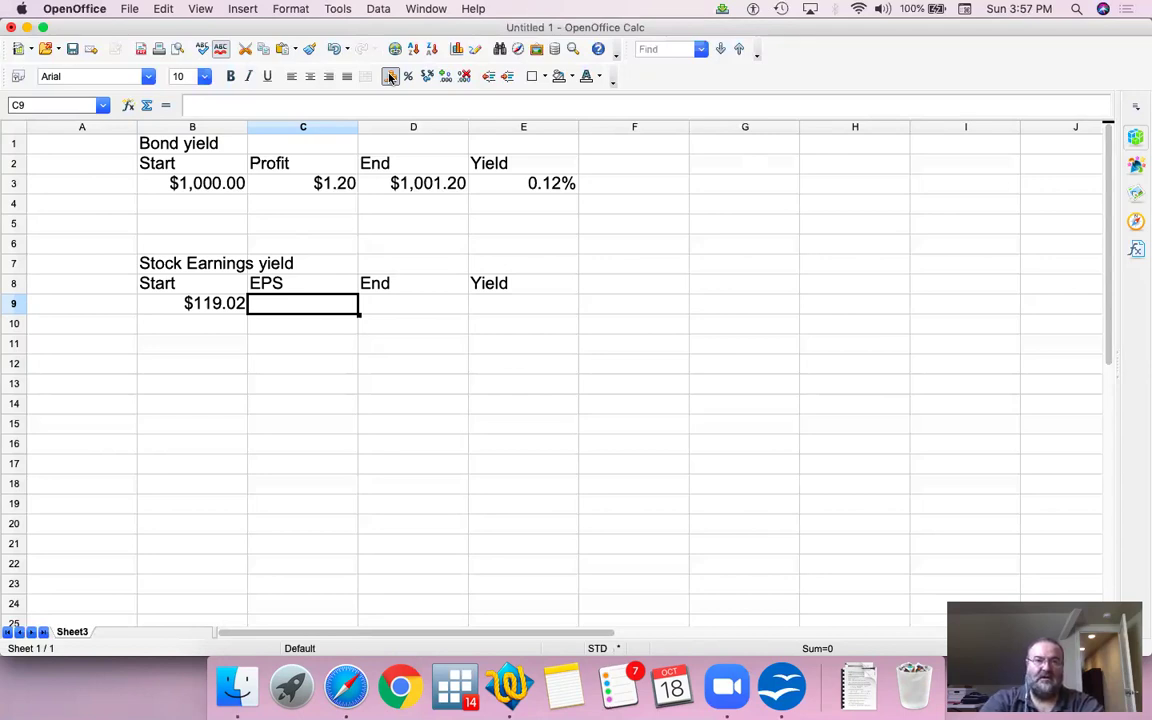
{"action": "key", "text": "super+Tab"}
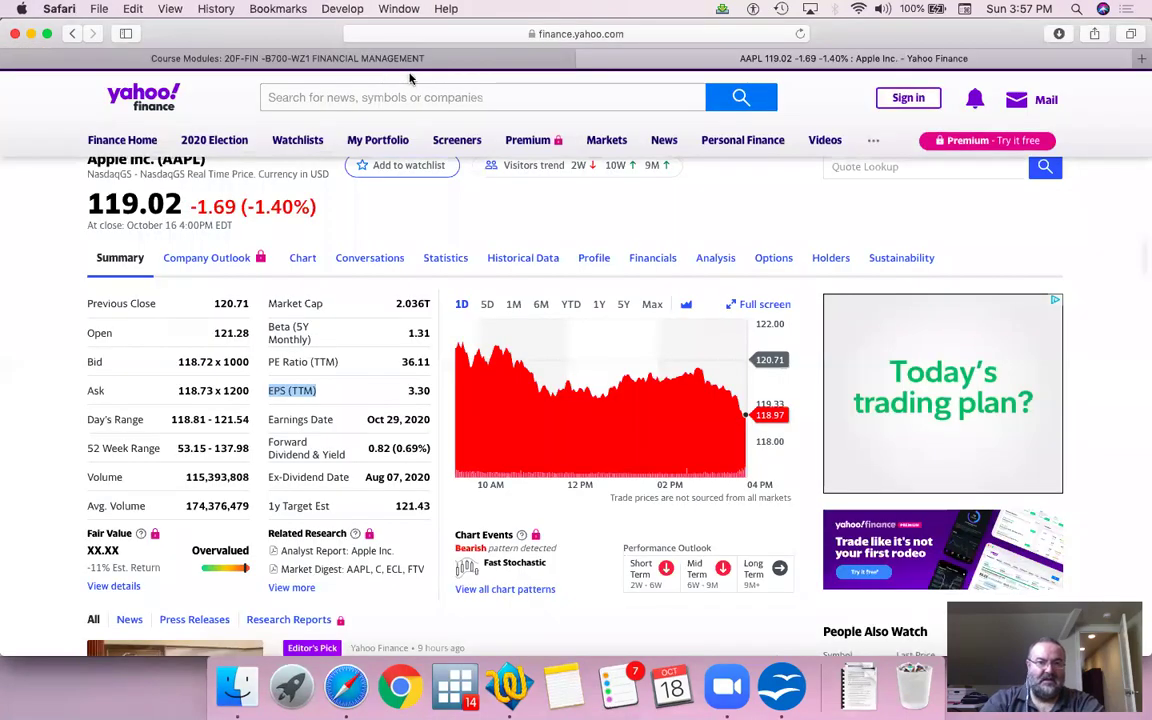
{"action": "scroll", "coordinate": [365, 386], "scroll_direction": "up", "scroll_amount": 2}
{"action": "scroll", "coordinate": [365, 386], "scroll_direction": "up", "scroll_amount": 3}
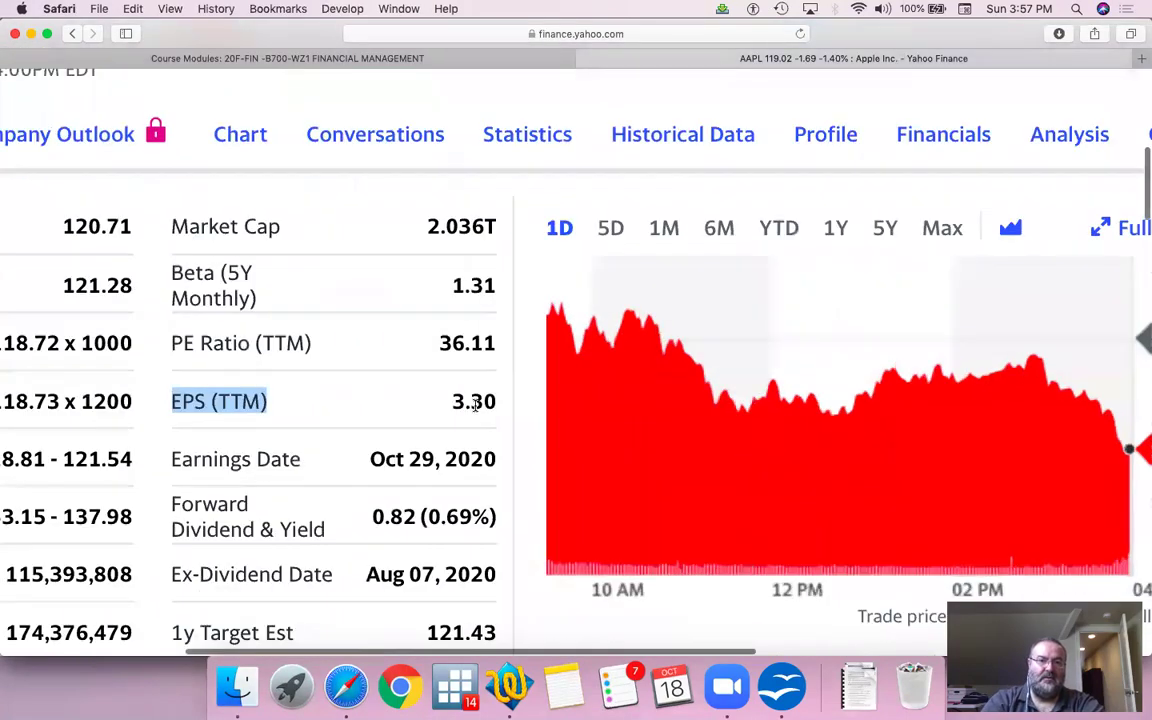
{"action": "key", "text": "super+Tab"}
{"action": "type", "text": "3.3"}
{"action": "key", "text": "Return"}
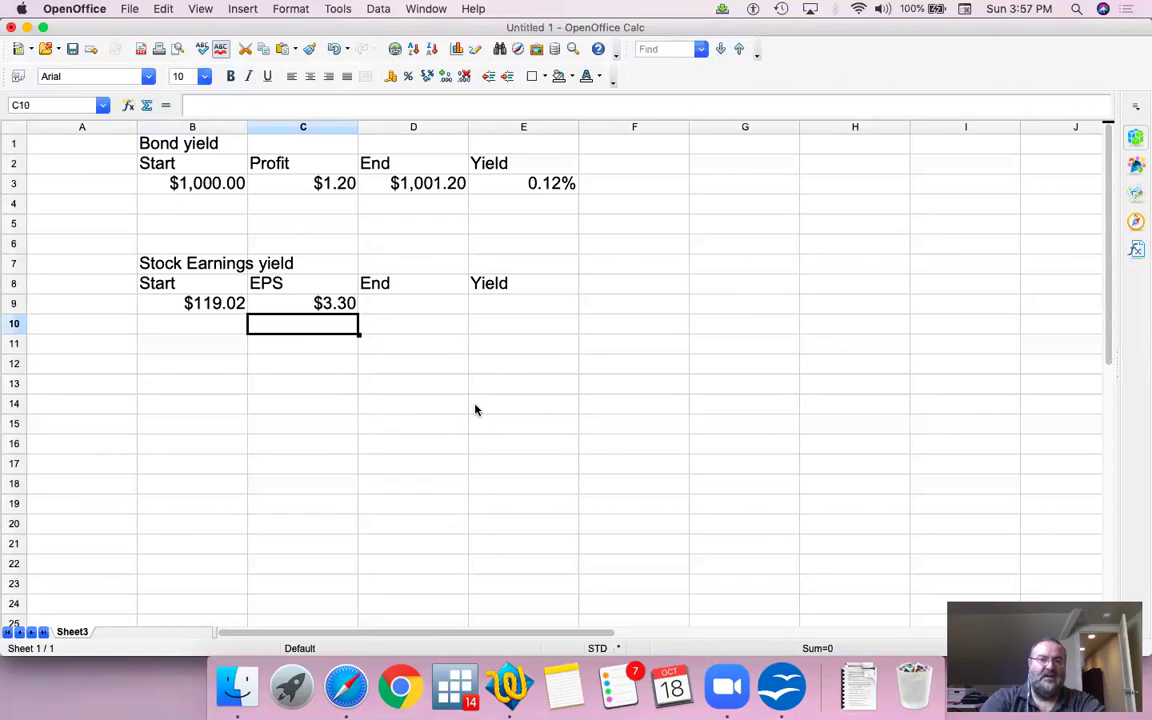
{"action": "key", "text": "Up"}
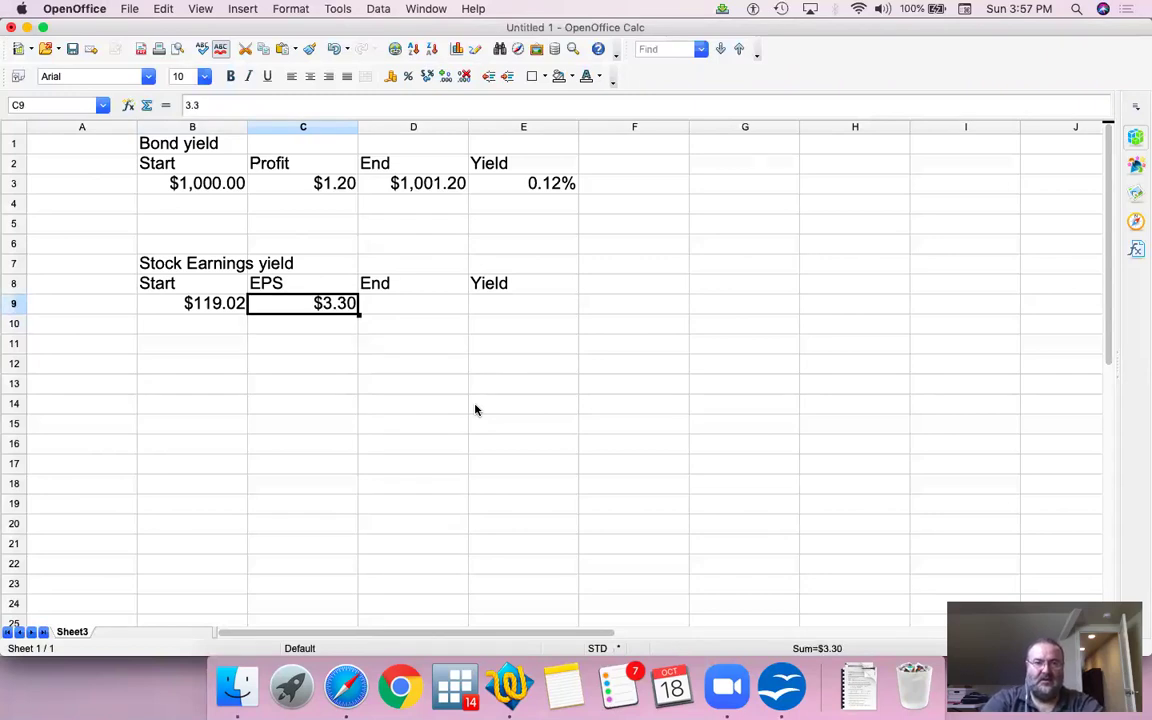
- Check Apple's forward dividend in Safari, then return to OpenOffice Calc and enter .82 in C11
{"action": "key", "text": "super+Tab"}
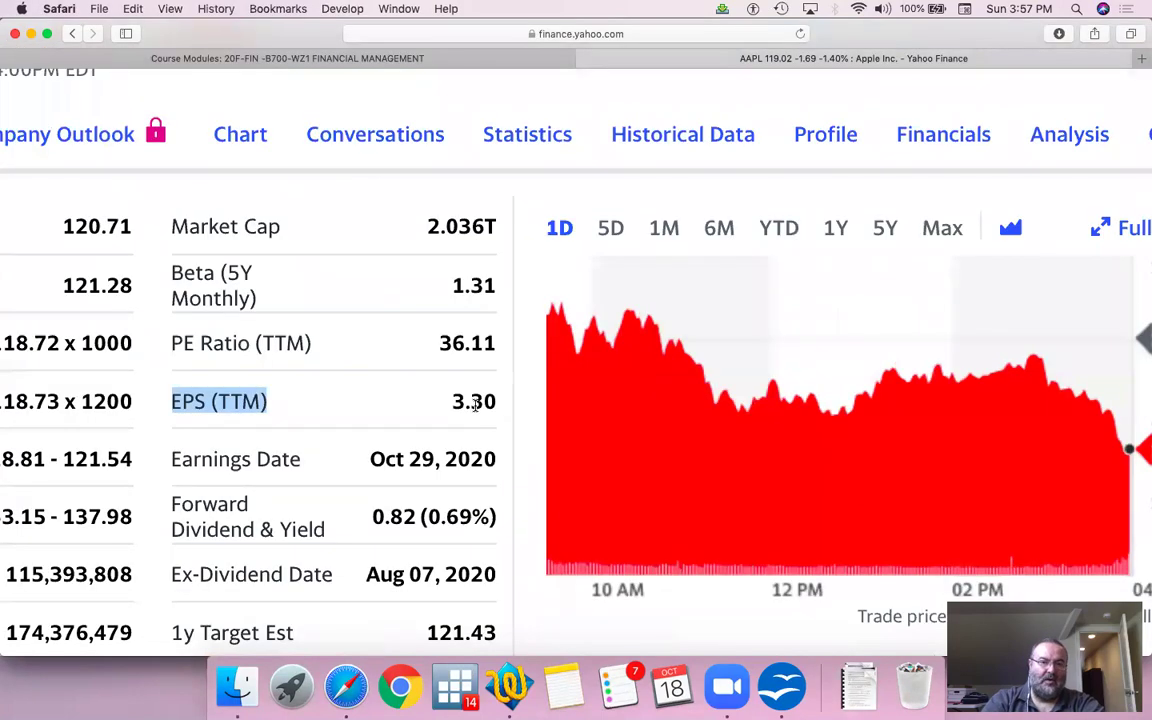
{"action": "scroll", "coordinate": [489, 420], "scroll_direction": "down", "scroll_amount": 3}
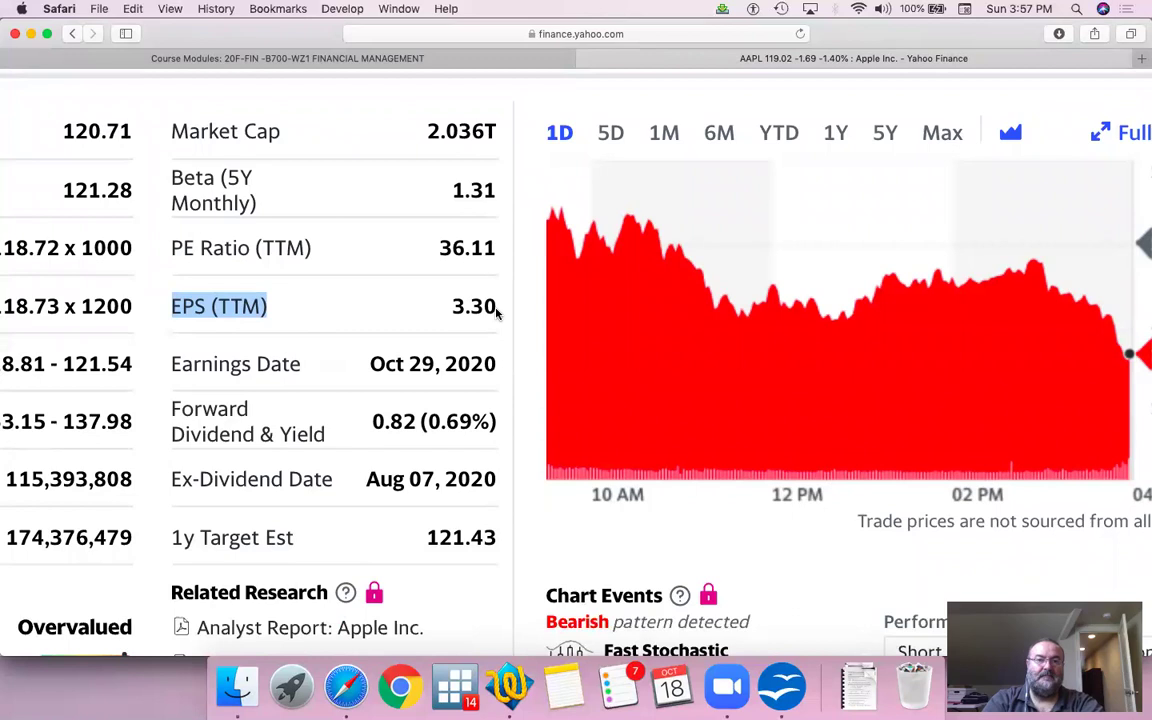
{"action": "key", "text": "super+Tab"}
{"action": "key", "text": "Down"}
{"action": "key", "text": "Down"}
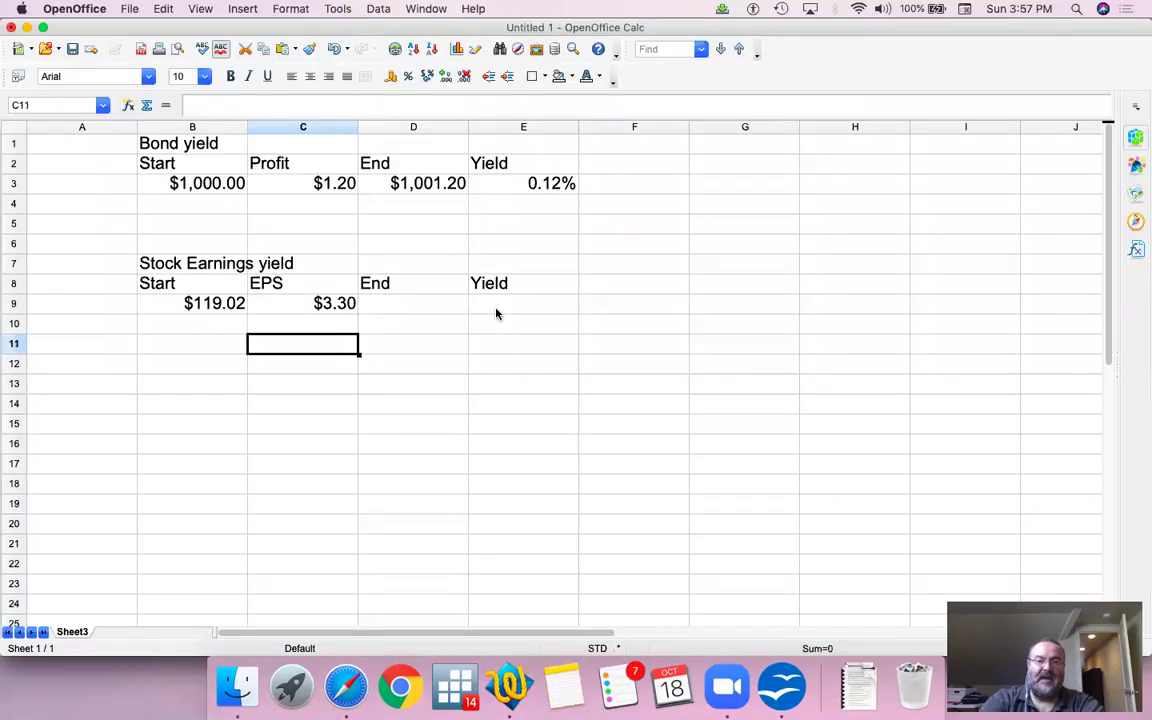
{"action": "type", "text": ".82"}
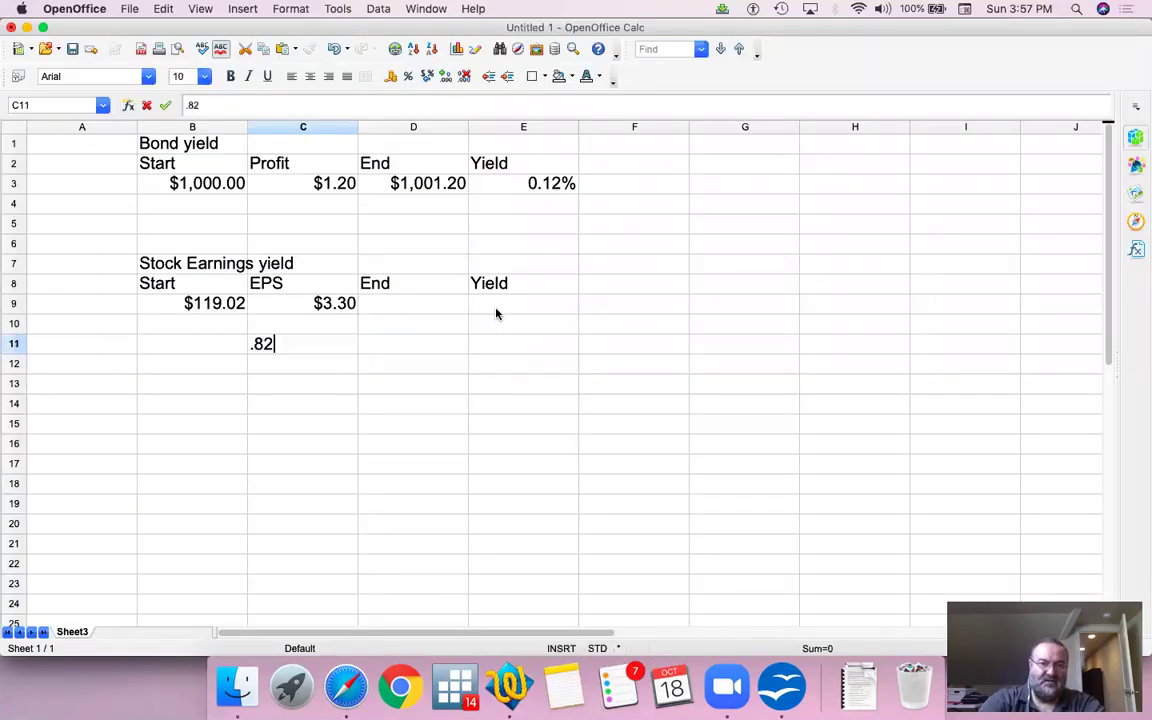
{"action": "key", "text": "Return"}
{"action": "type", "text": "="}
{"action": "key", "text": "Up"}
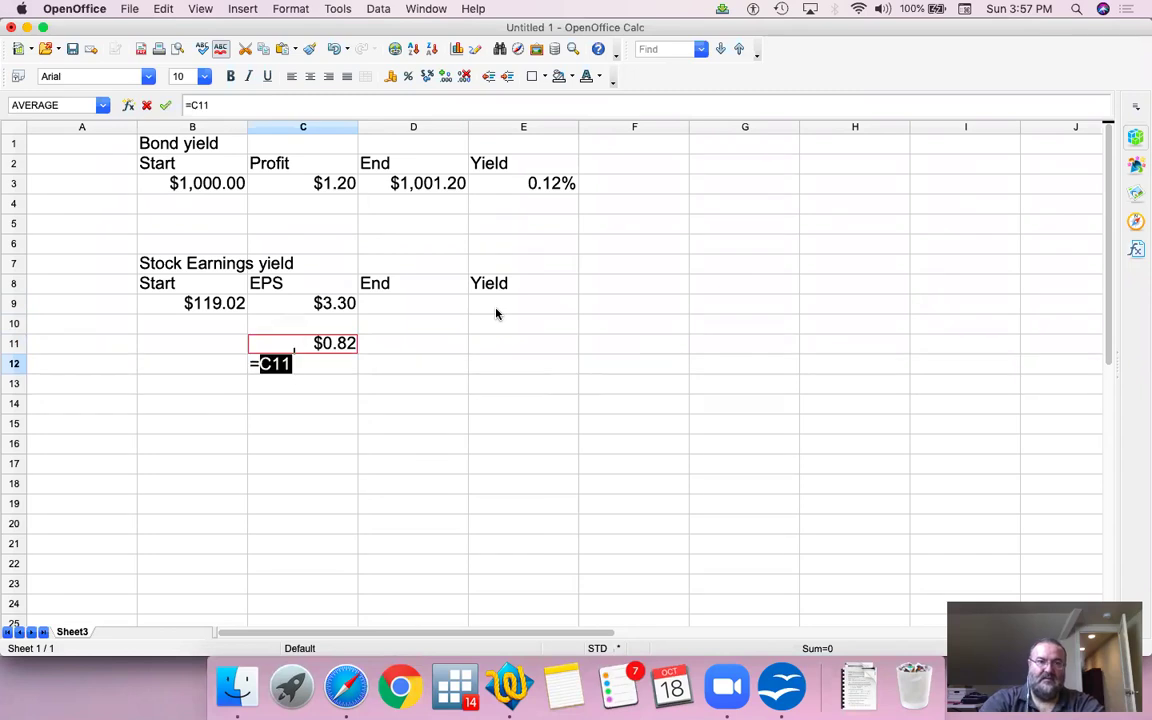
{"action": "key", "text": "Escape"}
- Label the dividend amount by entering Dividend in B11
{"action": "key", "text": "Up"}
{"action": "key", "text": "Left"}
{"action": "type", "text": "Dividend"}
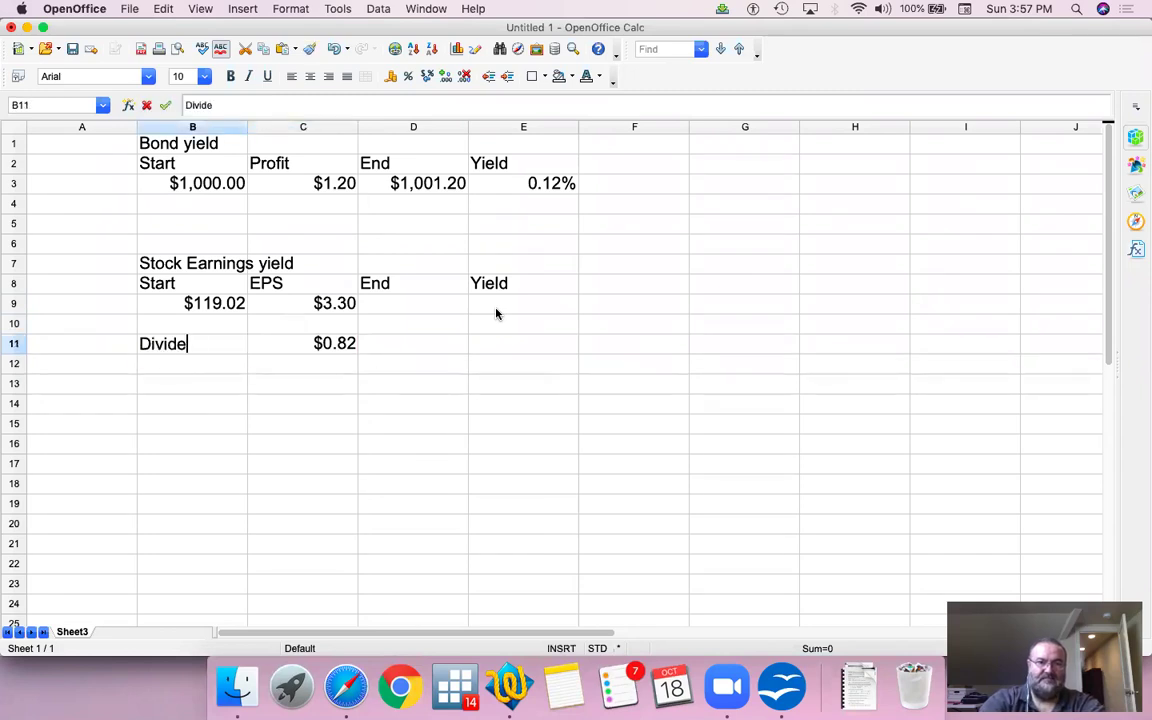
{"action": "key", "text": "Return"}
- Enter the formula =C9-C11 in C12 to subtract the dividend from the EPS
{"action": "key", "text": "Right"}
{"action": "type", "text": "="}
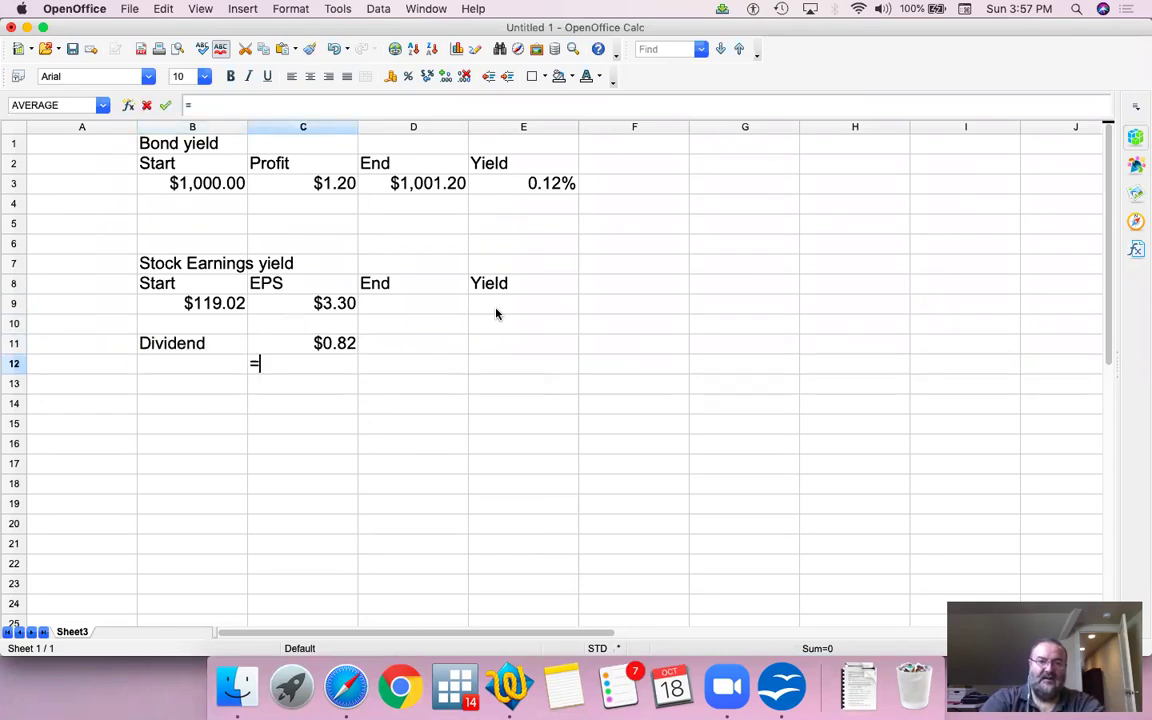
{"action": "key", "text": "Up"}
{"action": "key", "text": "Up"}
{"action": "key", "text": "Up"}
{"action": "type", "text": "-"}
{"action": "key", "text": "Up"}
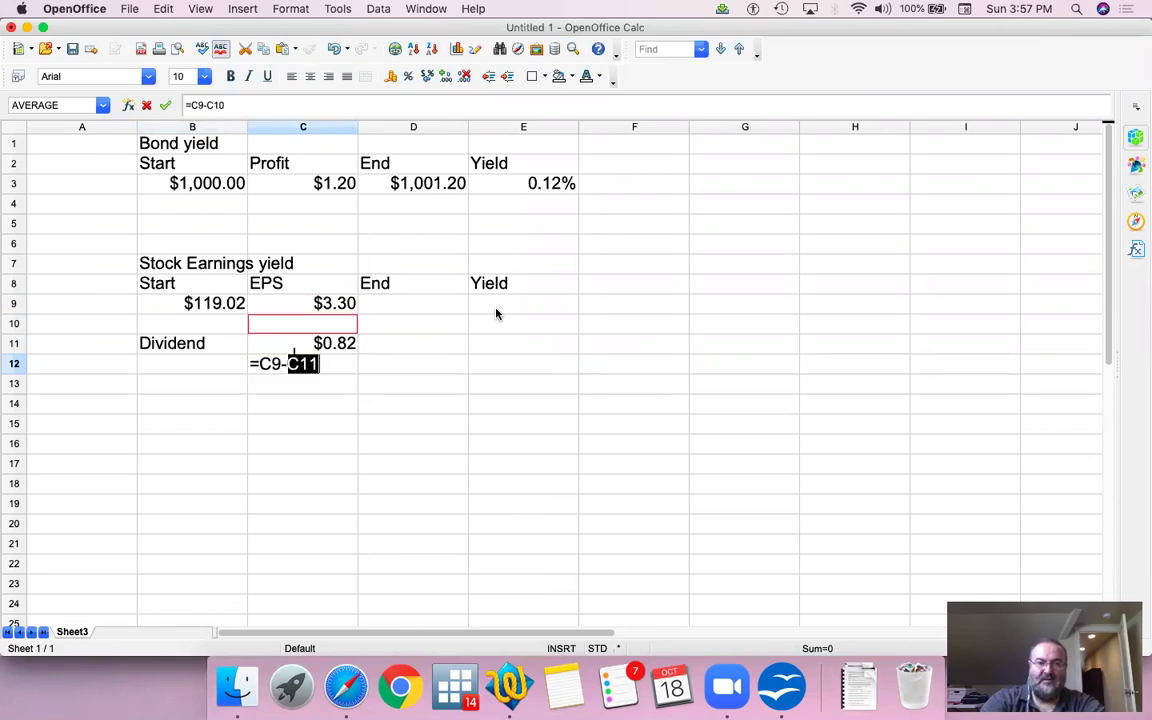
{"action": "key", "text": "Return"}
{"action": "key", "text": "Up"}
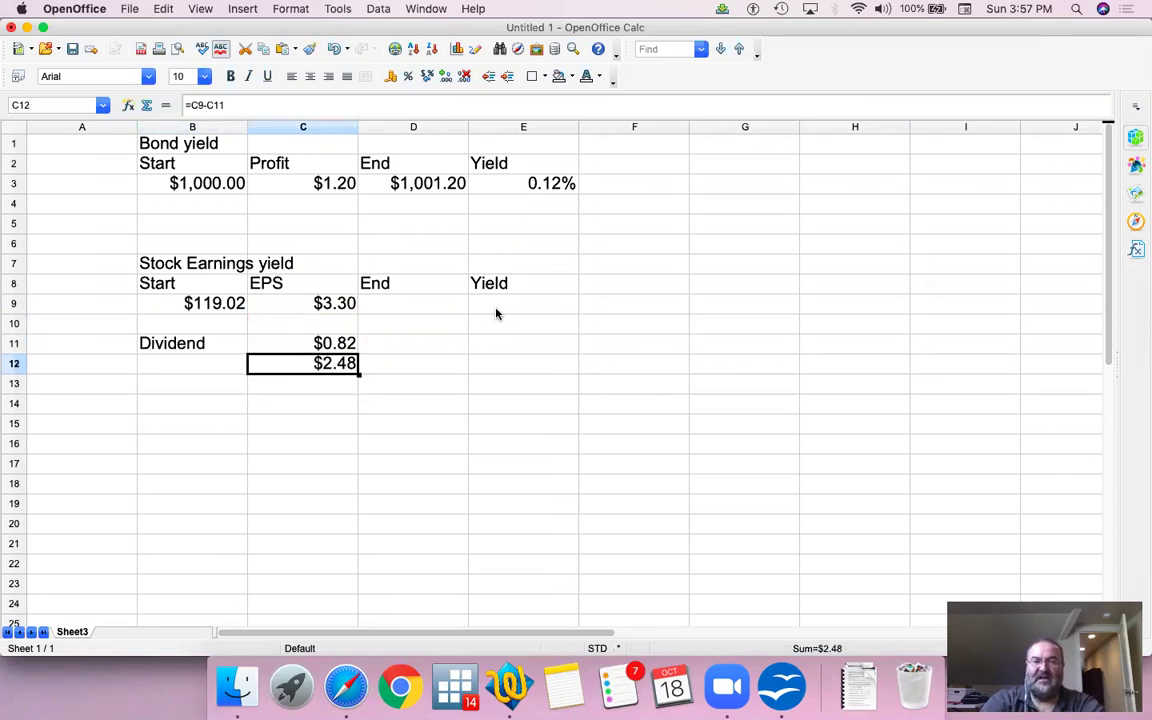
- Label B12 as Retained earnings and widen column B to fit the text
{"action": "key", "text": "Left"}
{"action": "type", "text": "Ret"}
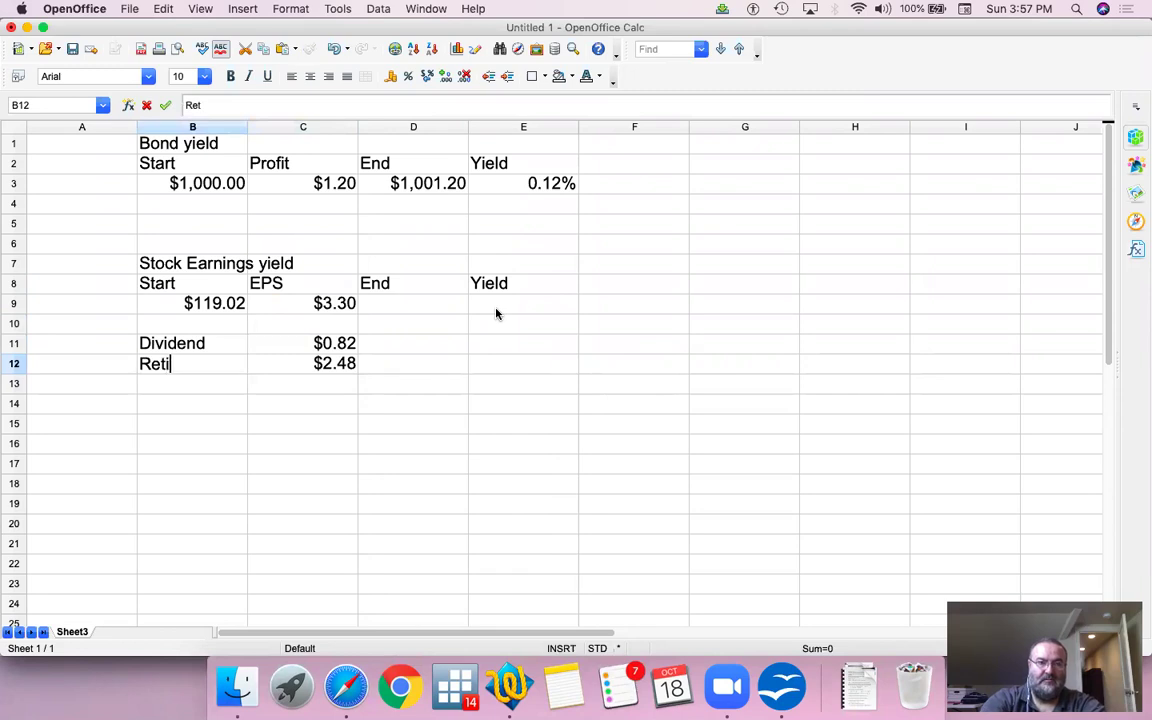
{"action": "key", "text": "BackSpace"}
{"action": "type", "text": "tained er"}
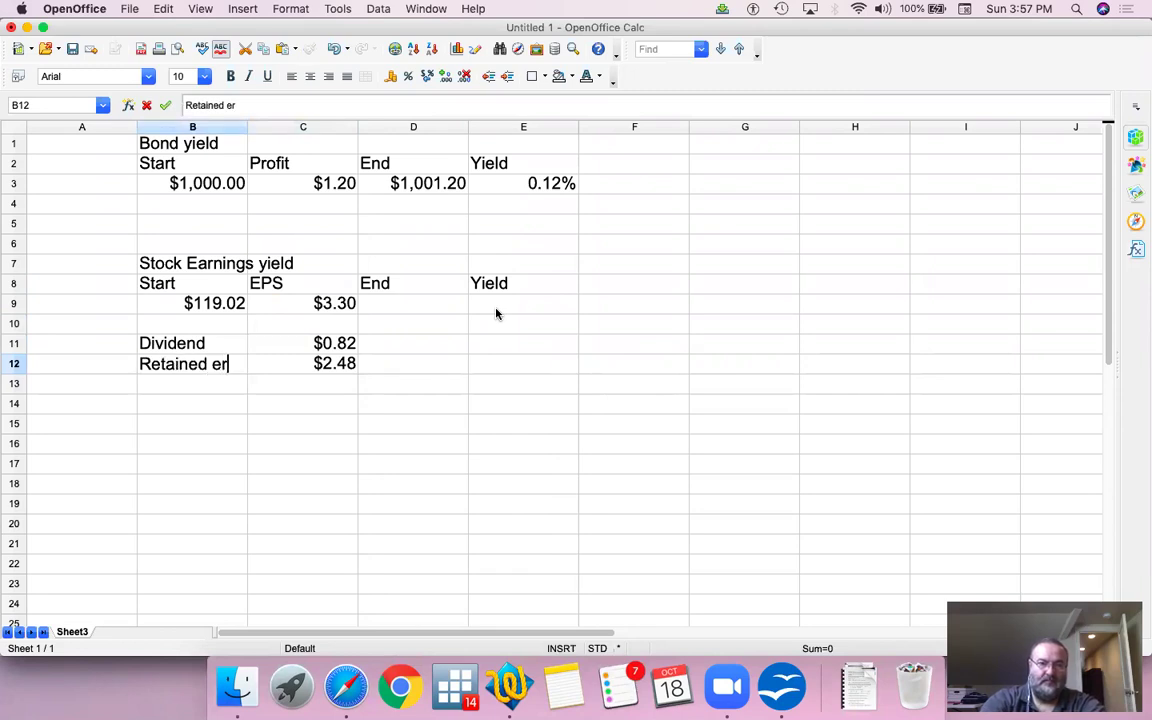
{"action": "key", "text": "BackSpace"}
{"action": "type", "text": "arnings"}
{"action": "key", "text": "Return"}
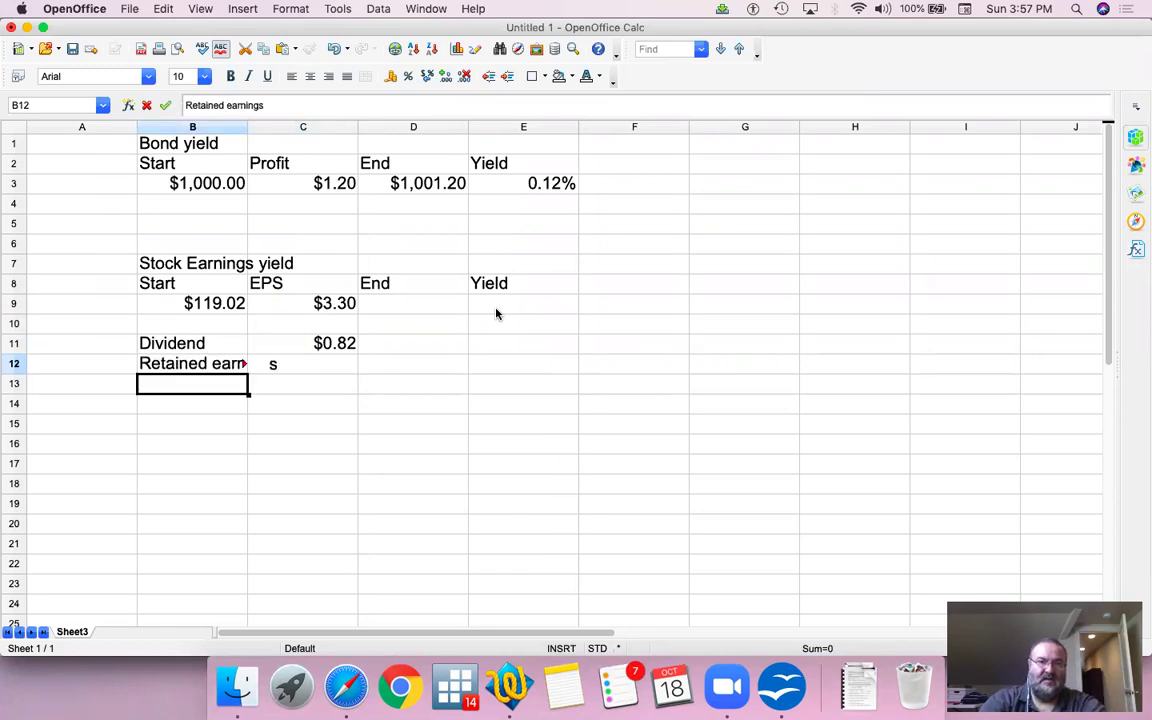
{"action": "left_click_drag", "start_coordinate": [247, 127], "coordinate": [268, 129]}
{"action": "double_click", "coordinate": [268, 129]}
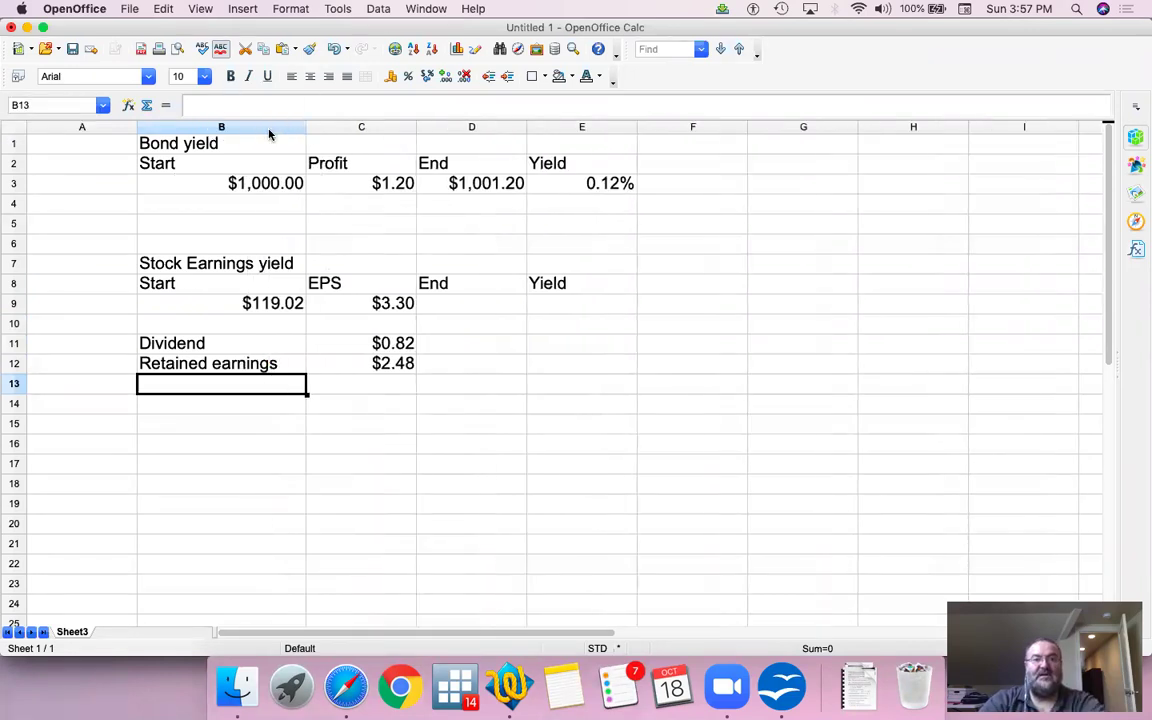
{"action": "key", "text": "Up"}
{"action": "key", "text": "Up"}
{"action": "key", "text": "shift+Right"}
{"action": "key", "text": "shift+Right"}
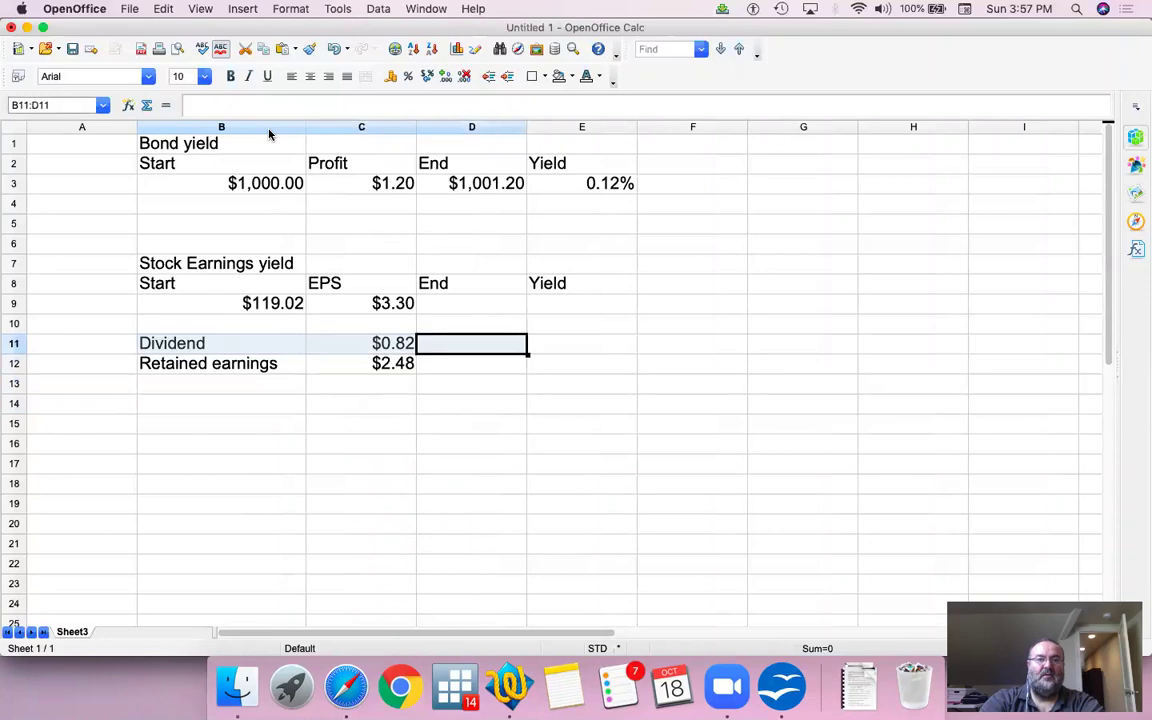
{"action": "key", "text": "shift+Left"}
{"action": "key", "text": "Up"}
{"action": "key", "text": "Up"}
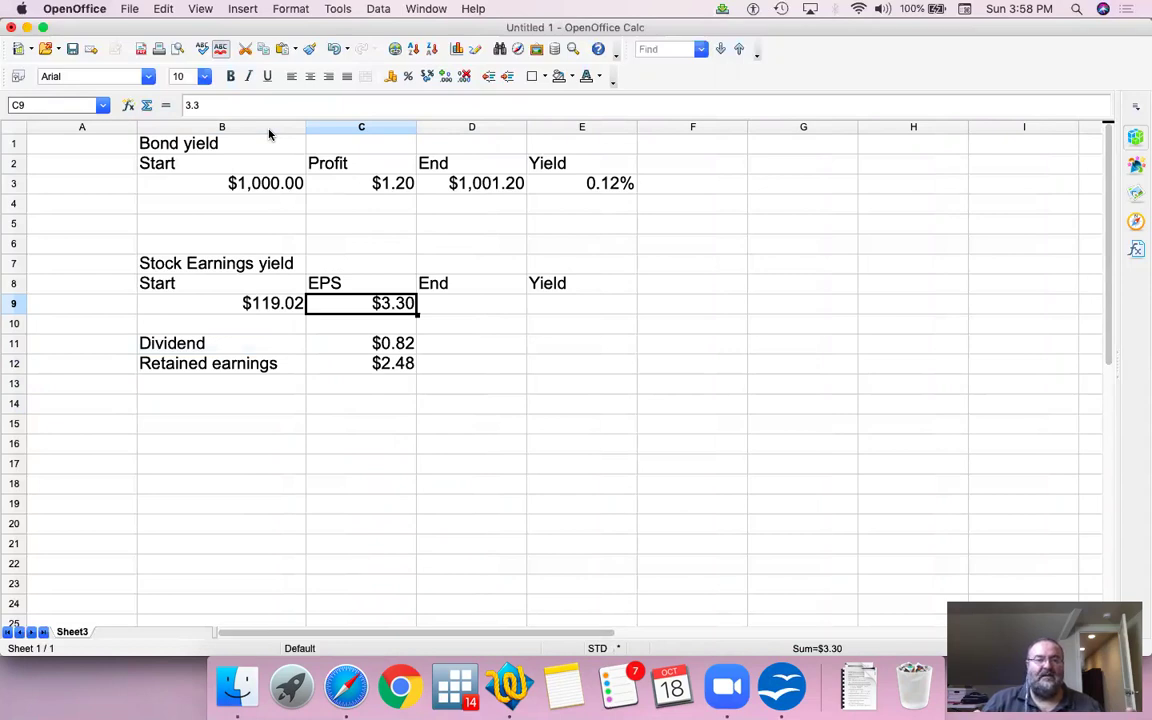
- Examine Apple's income statement and summary figures for net income and EPS in Safari, then return to OpenOffice Calc
{"action": "key", "text": "super+Tab"}
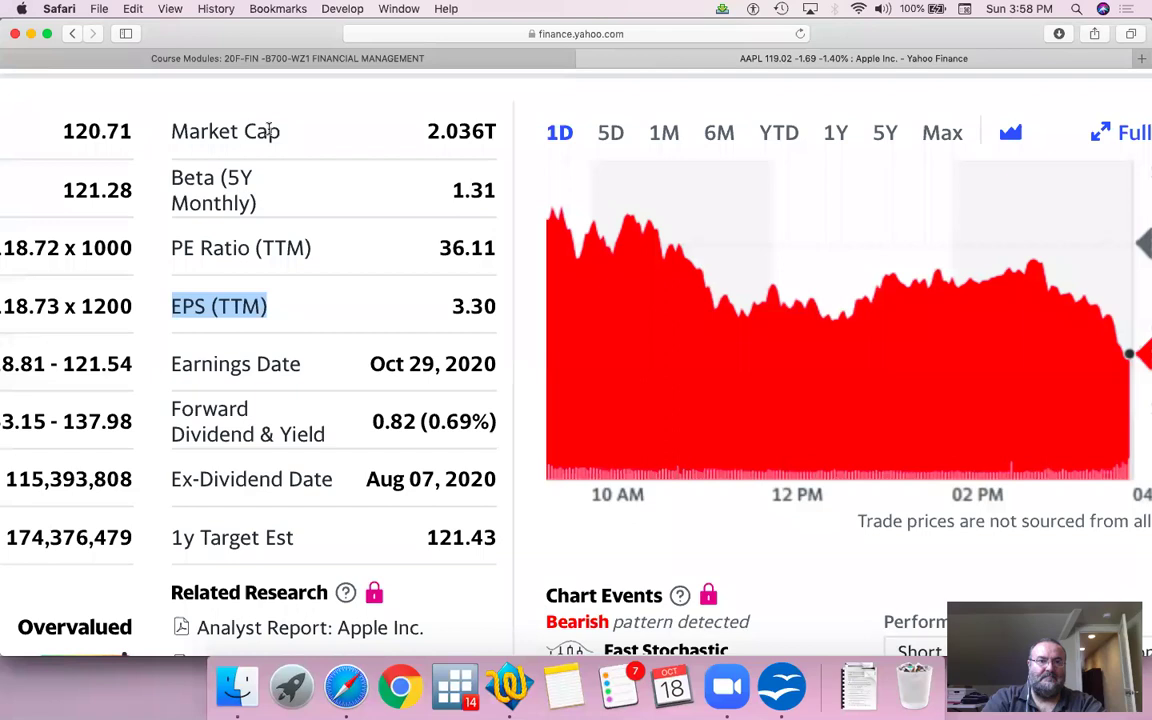
{"action": "scroll", "coordinate": [268, 131], "scroll_direction": "down", "scroll_amount": 5}
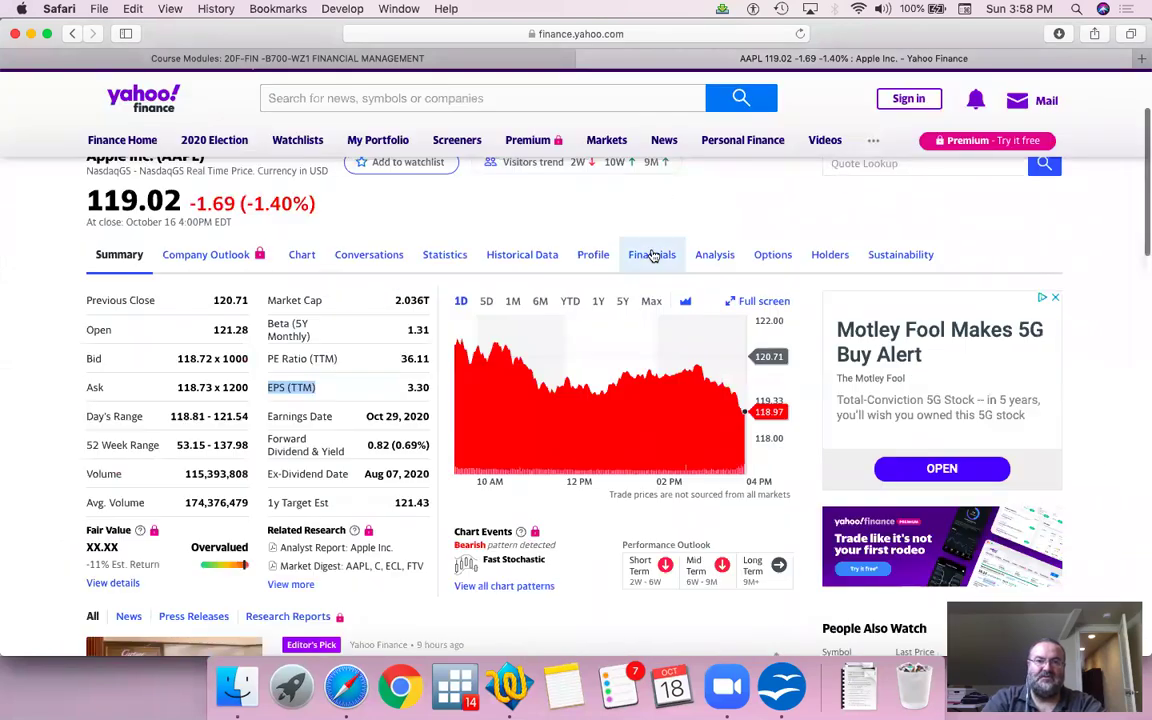
{"action": "left_click", "coordinate": [652, 255]}
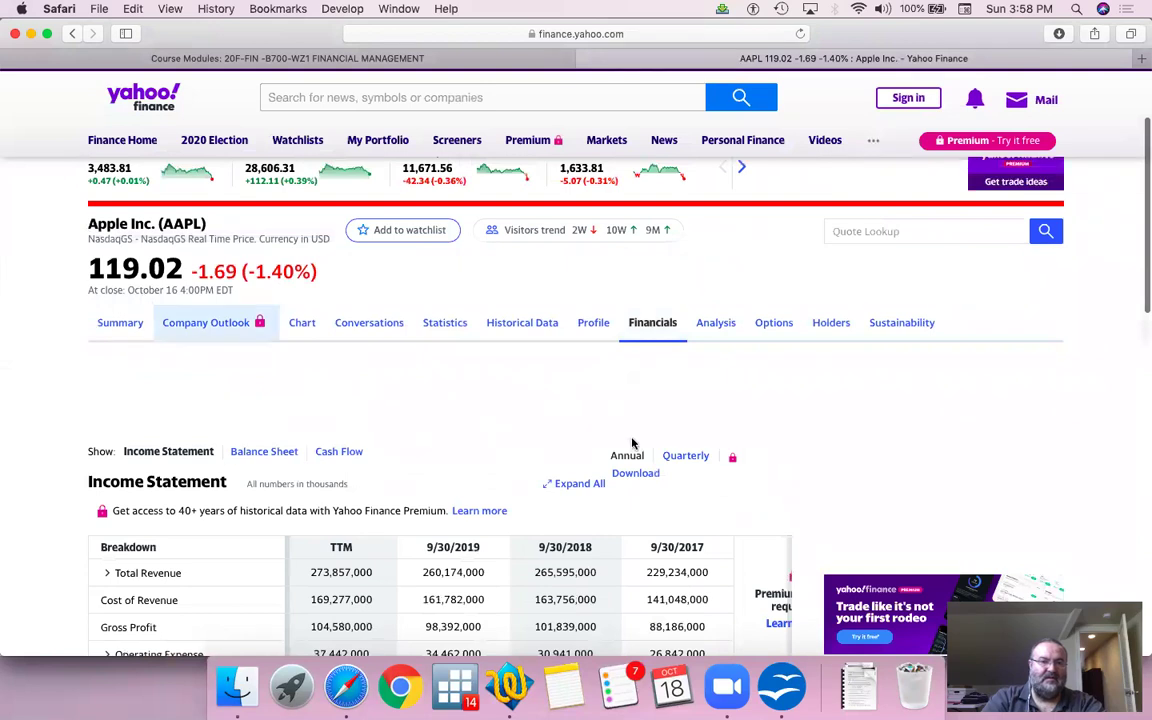
{"action": "scroll", "coordinate": [636, 459], "scroll_direction": "down", "scroll_amount": 5}
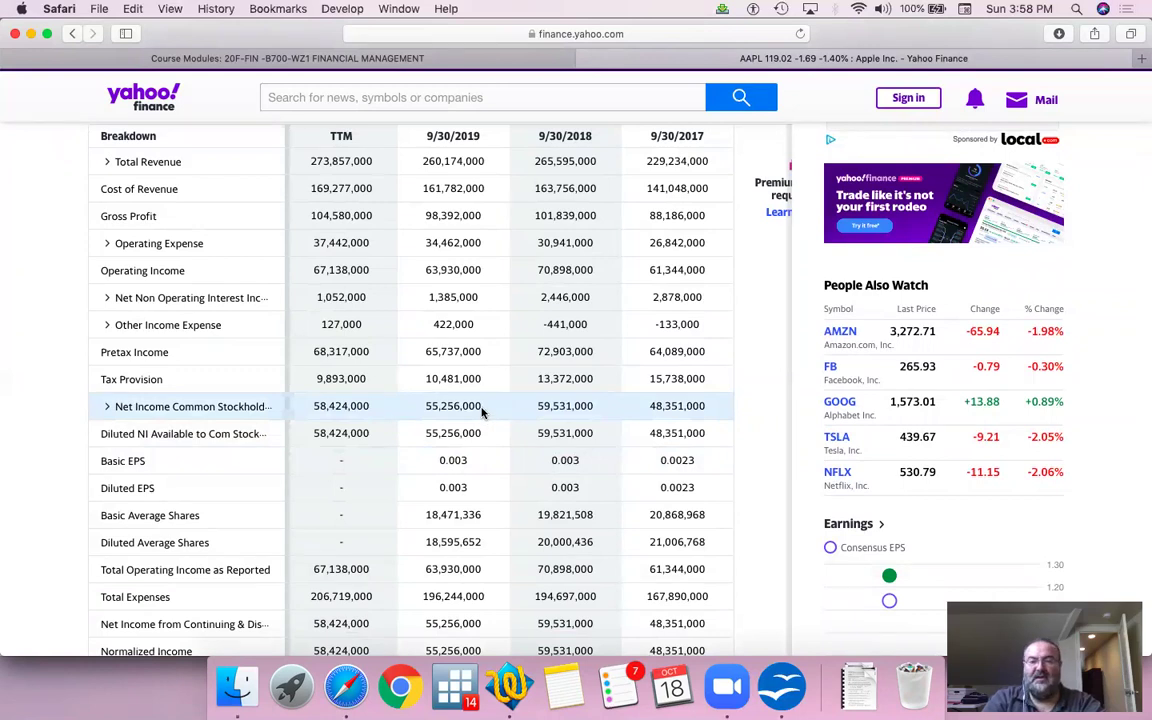
{"action": "scroll", "coordinate": [481, 411], "scroll_direction": "up", "scroll_amount": 8}
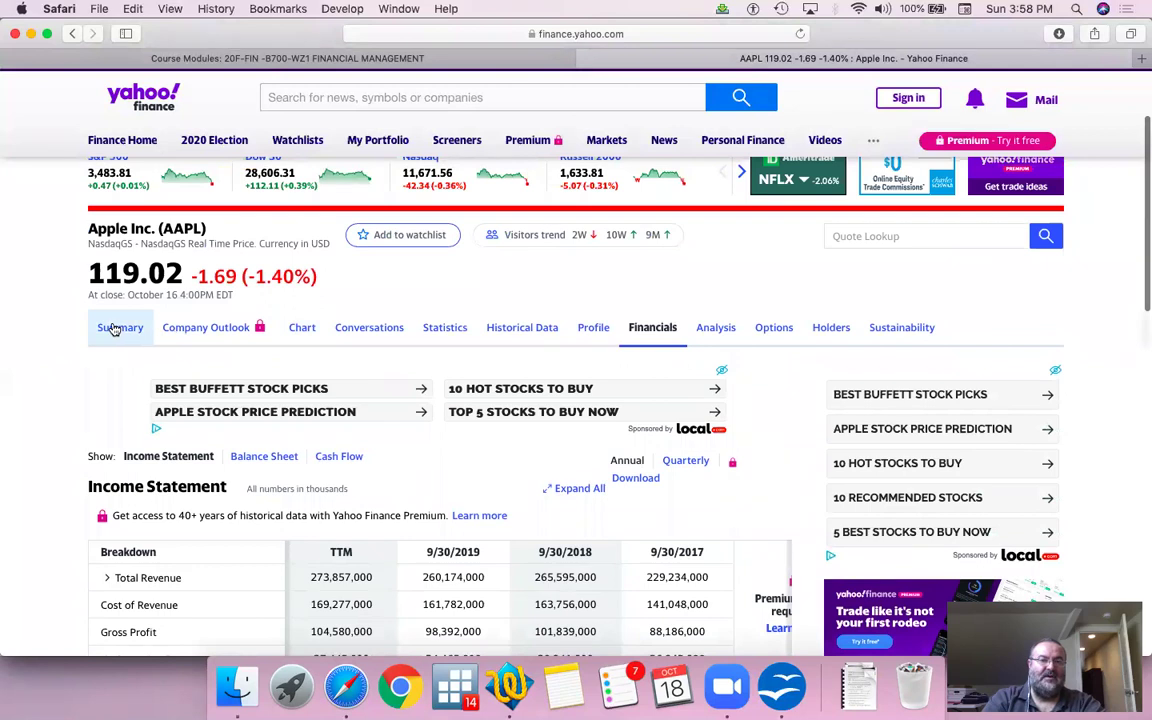
{"action": "left_click", "coordinate": [115, 330]}
{"action": "scroll", "coordinate": [390, 450], "scroll_direction": "down", "scroll_amount": 1}
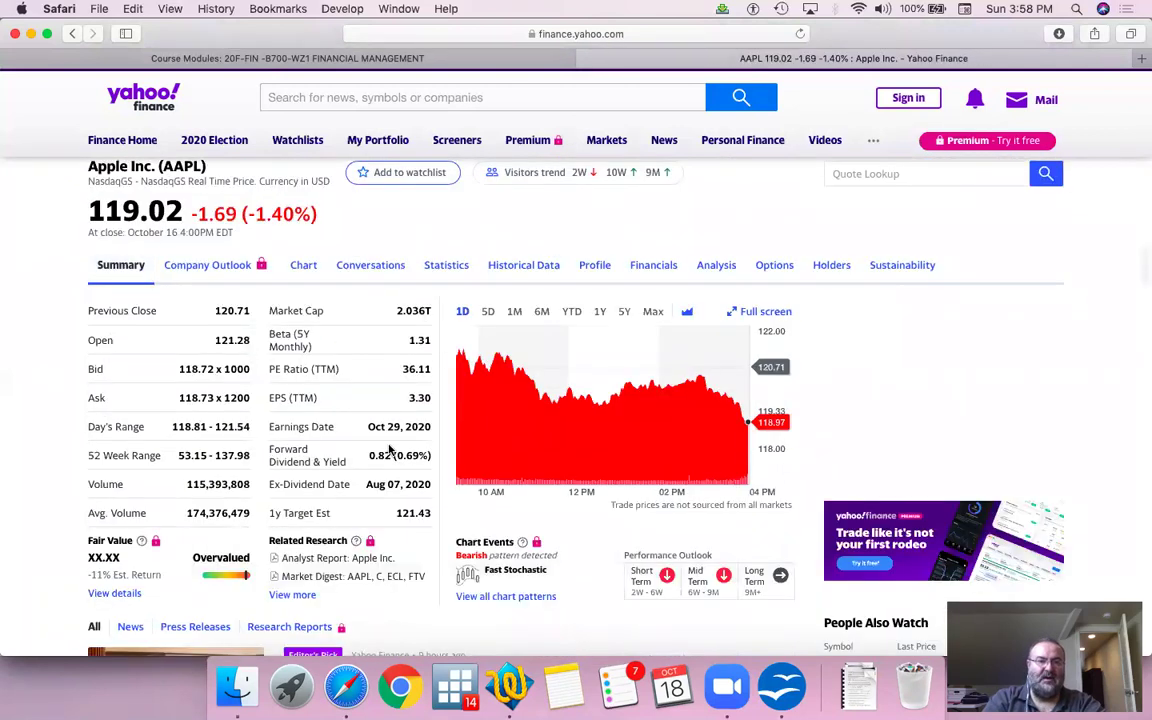
{"action": "scroll", "coordinate": [437, 340], "scroll_direction": "up", "scroll_amount": 1}
{"action": "scroll", "coordinate": [433, 408], "scroll_direction": "up", "scroll_amount": 3}
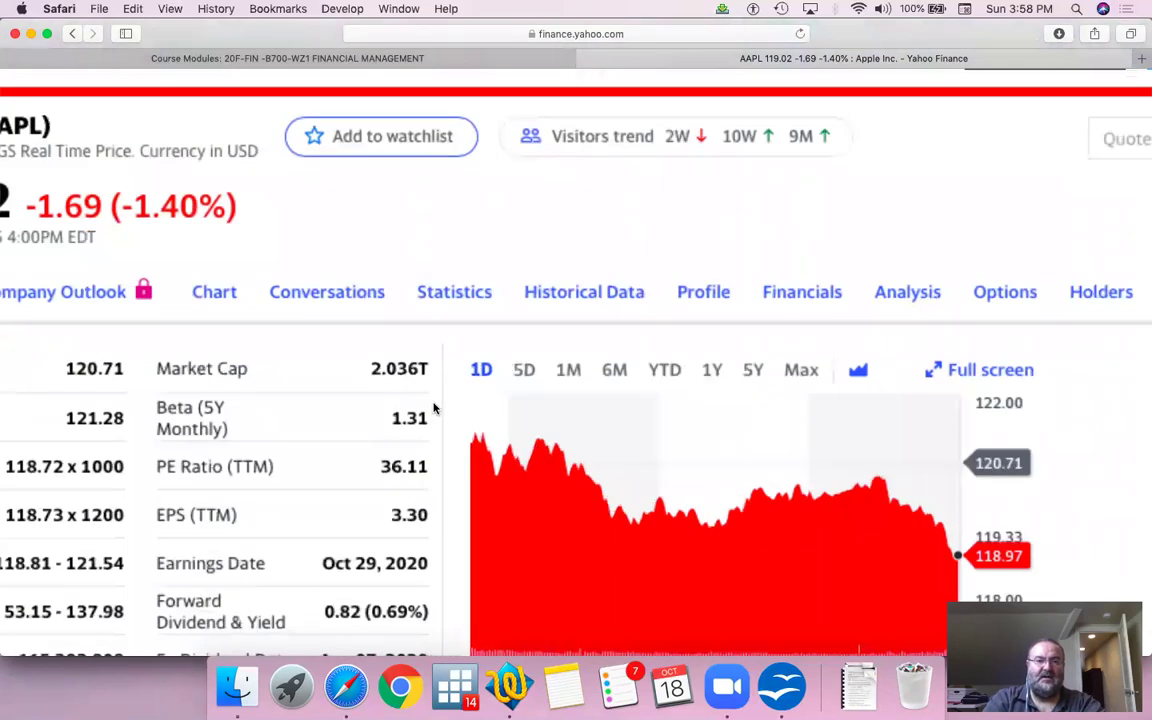
{"action": "scroll", "coordinate": [419, 455], "scroll_direction": "down", "scroll_amount": 3}
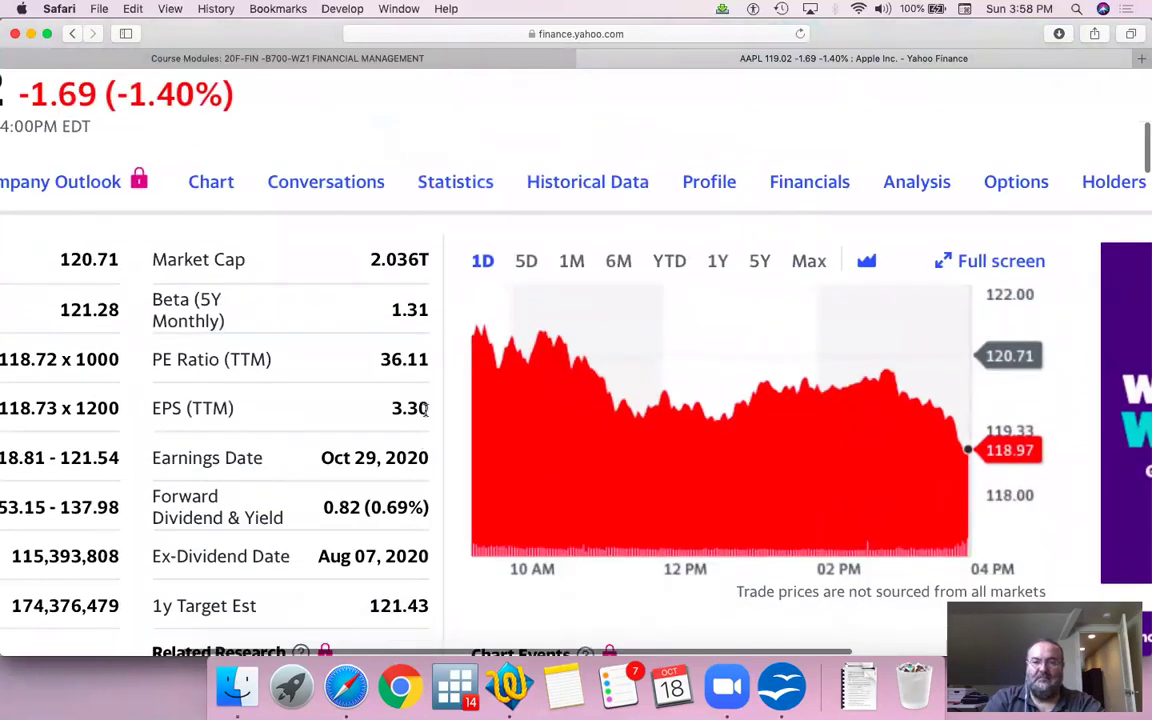
{"action": "key", "text": "super+Tab"}
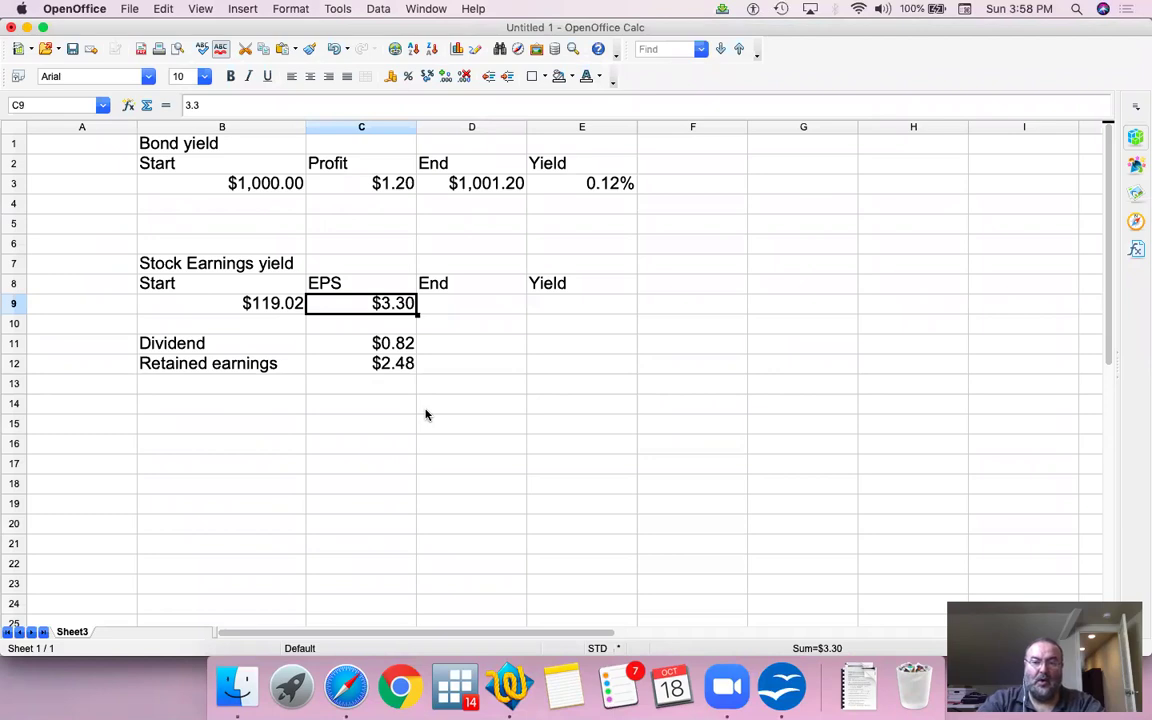
- Delete the Dividend and Retained earnings labels and amounts in B11:C12
{"action": "key", "text": "Down"}
{"action": "key", "text": "Down"}
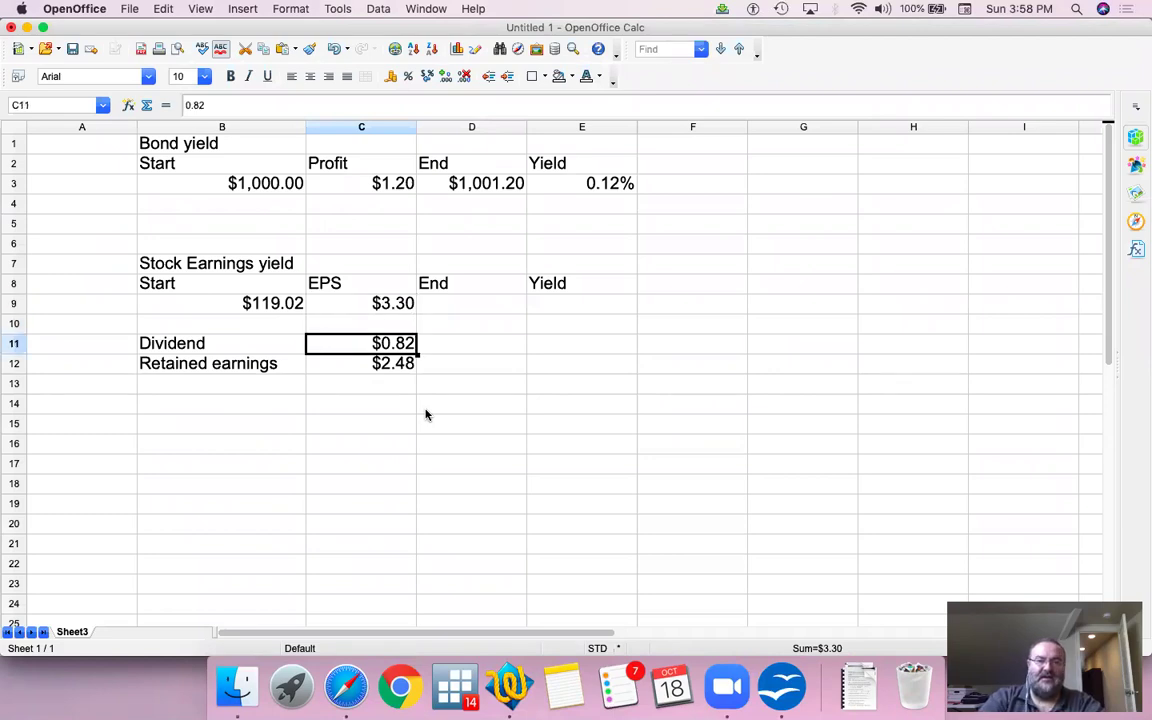
{"action": "key", "text": "Left"}
{"action": "key", "text": "Right"}
{"action": "key", "text": "Left"}
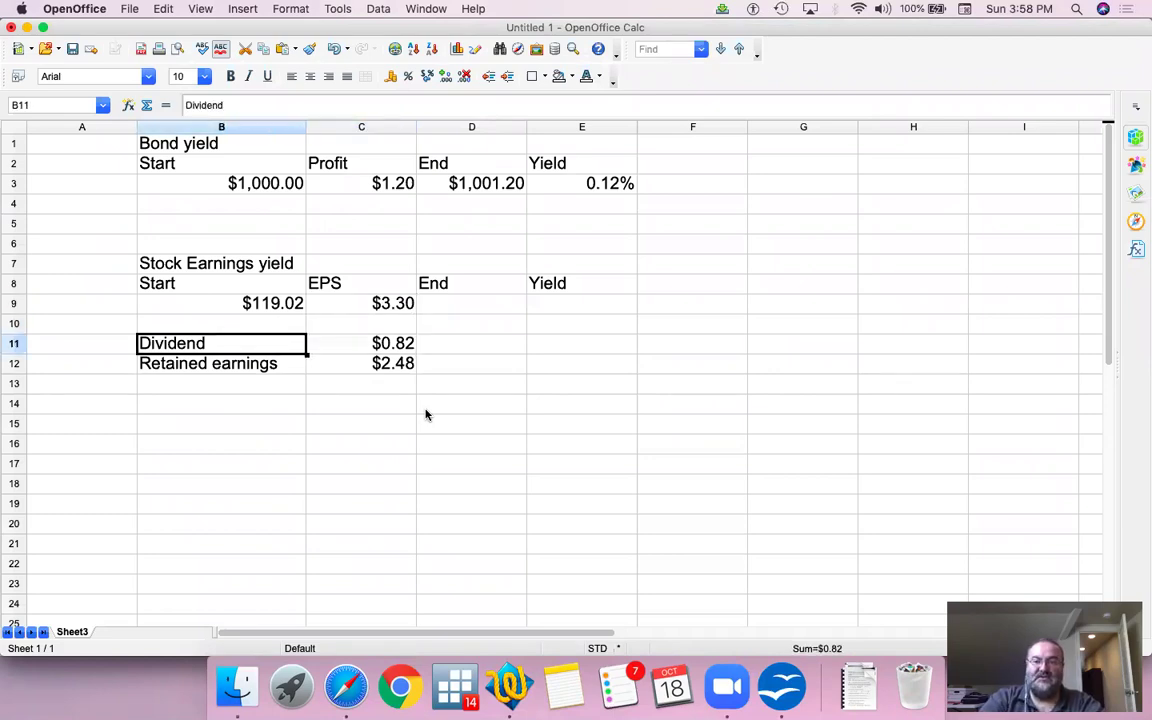
{"action": "key", "text": "shift+Right"}
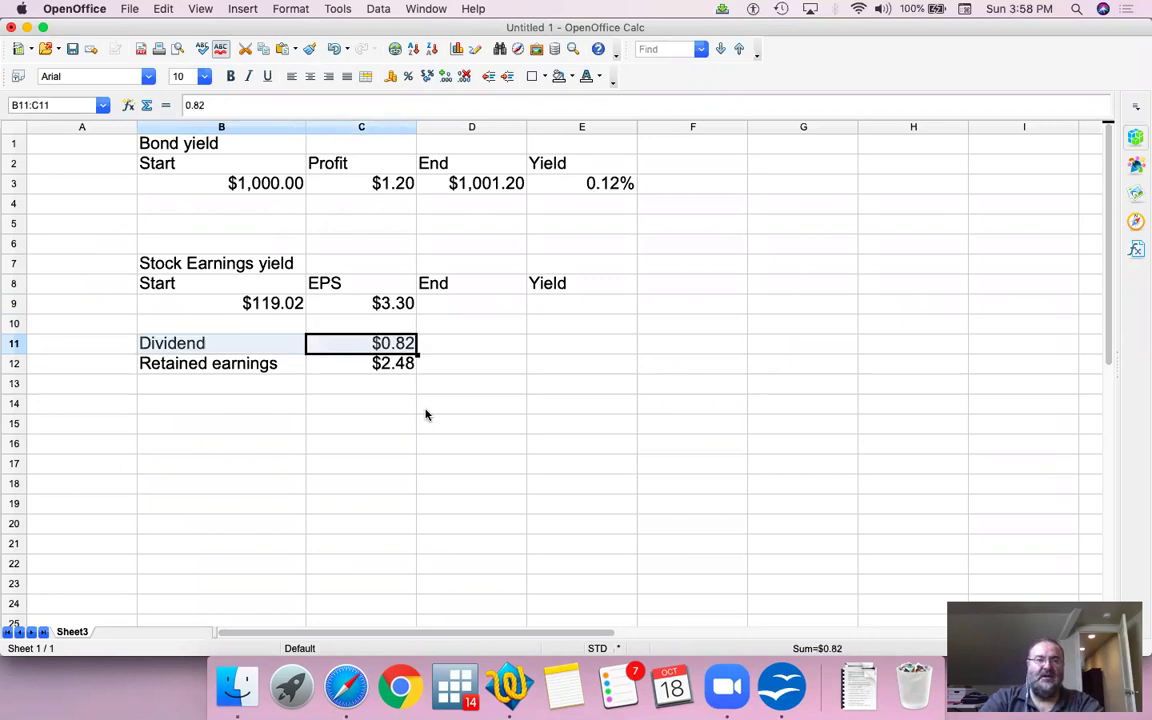
{"action": "key", "text": "shift+Down"}
{"action": "key", "text": "BackSpace"}
- Calculate Apple's earnings yield in E9 with the formula =C9/B9 and format the cell as a percentage
{"action": "key", "text": "Up"}
{"action": "key", "text": "Up"}
{"action": "key", "text": "Up"}
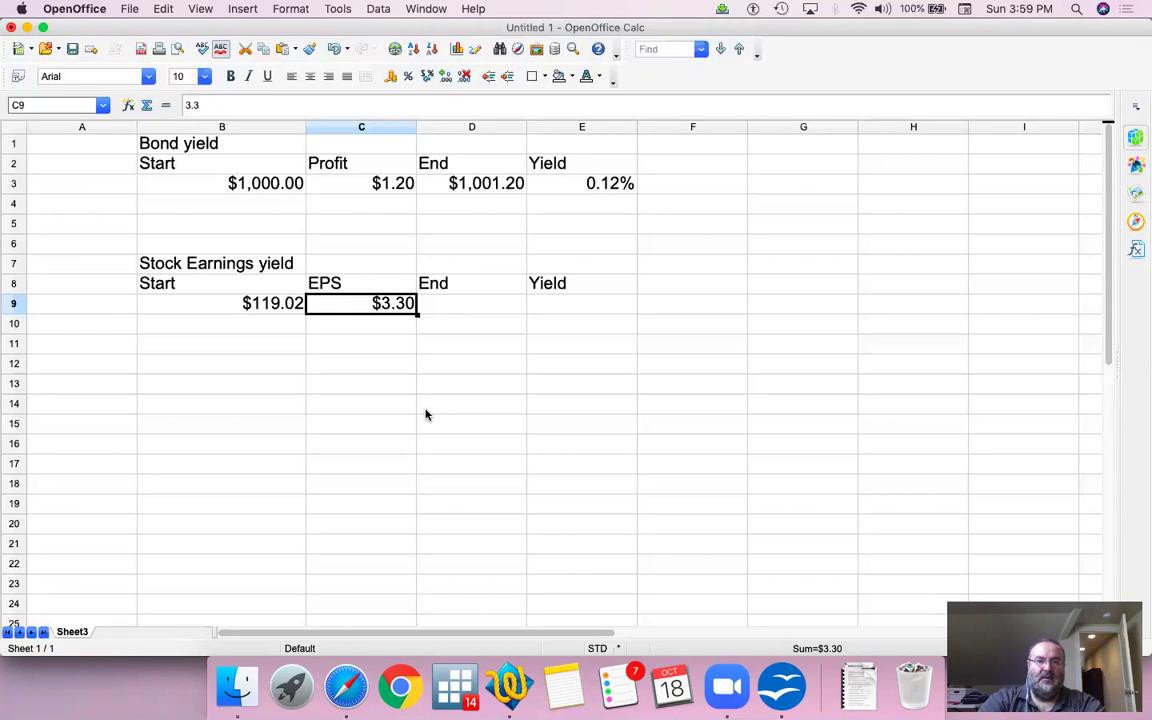
{"action": "key", "text": "Right"}
{"action": "key", "text": "Right"}
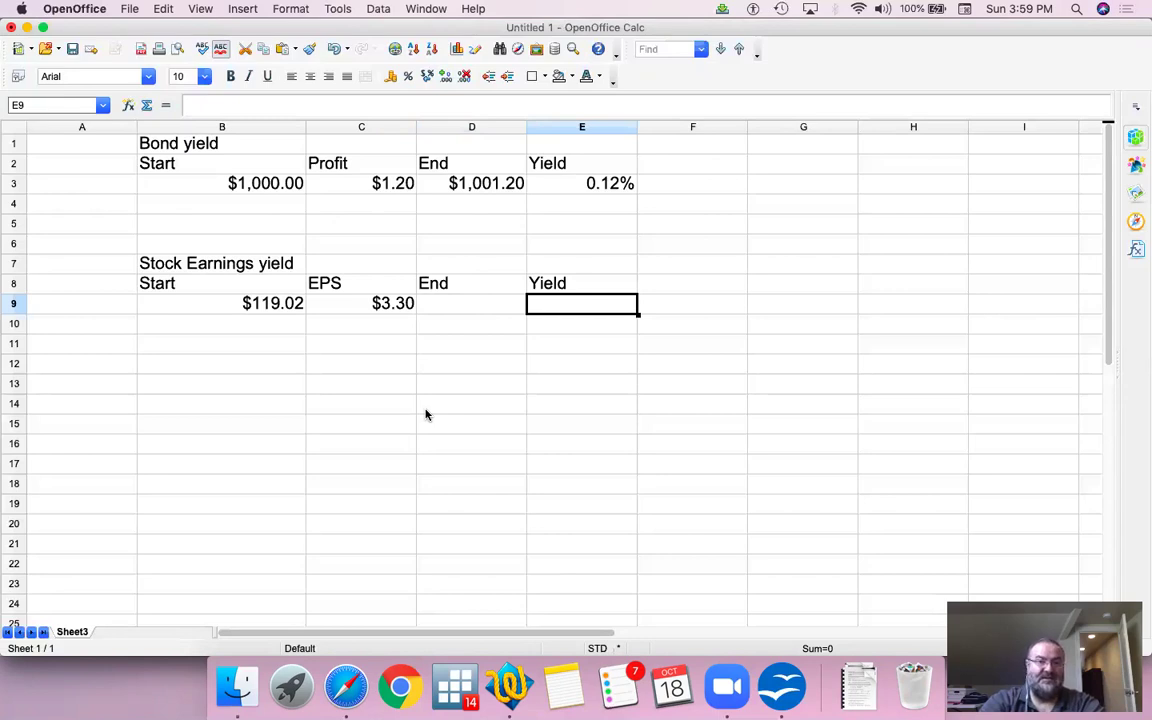
{"action": "type", "text": "="}
{"action": "key", "text": "Left"}
{"action": "key", "text": "Left"}
{"action": "type", "text": "/"}
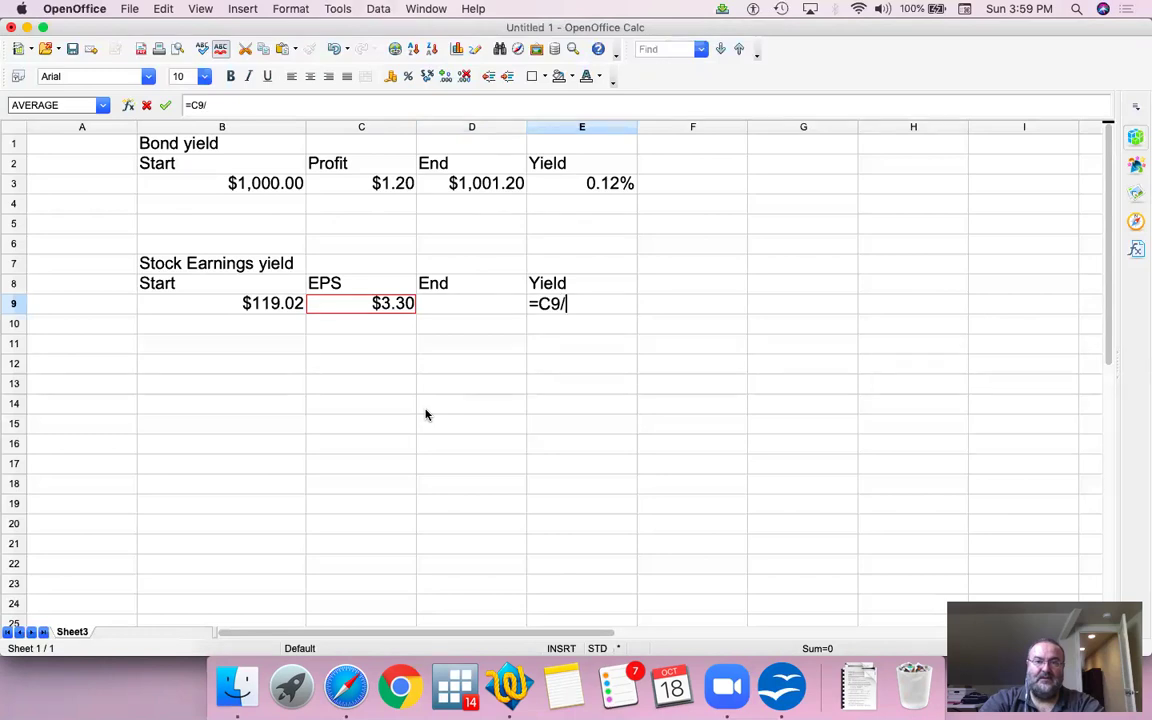
{"action": "key", "text": "Left"}
{"action": "key", "text": "Left"}
{"action": "key", "text": "Left"}
{"action": "key", "text": "Left"}
{"action": "key", "text": "Right"}
{"action": "key", "text": "Return"}
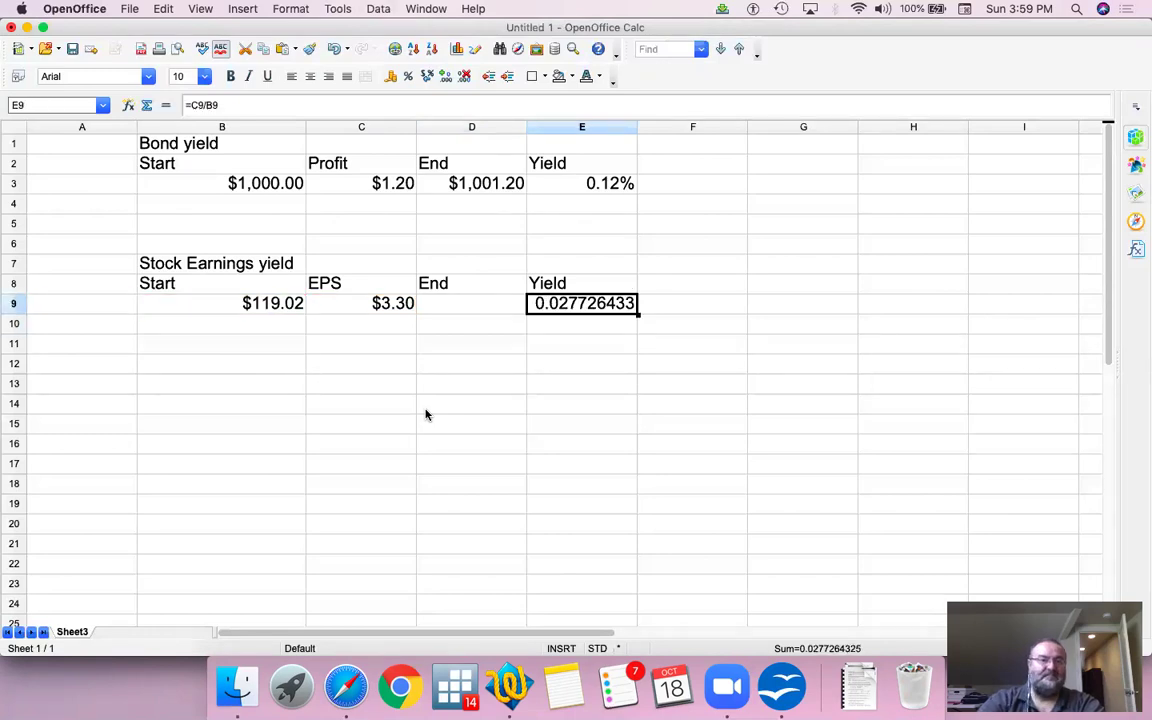
{"action": "left_click", "coordinate": [391, 77]}
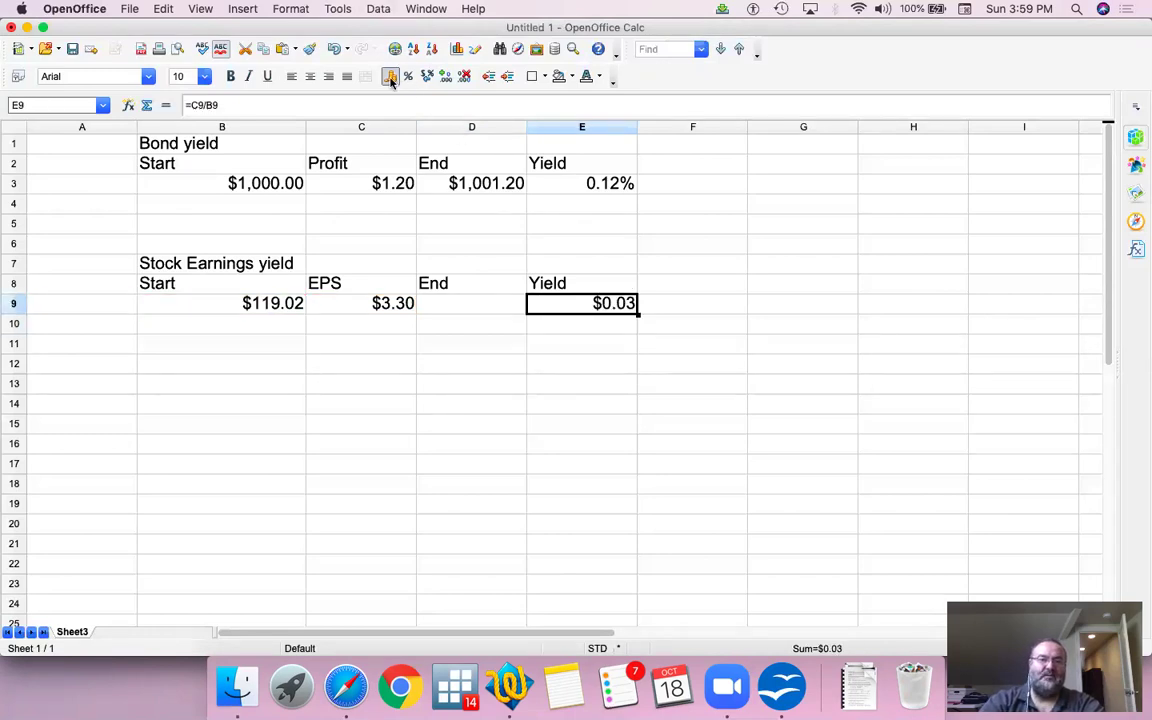
{"action": "left_click", "coordinate": [407, 77]}
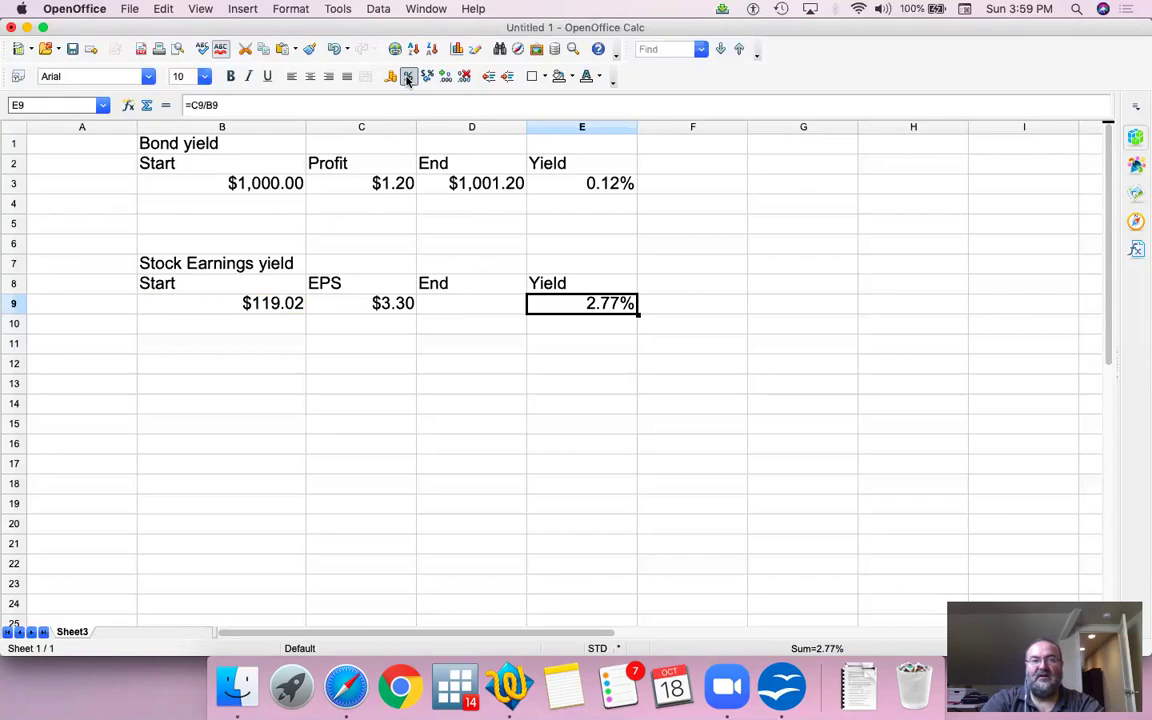
- Compare the stock earnings yield in E9 with the bond yield above, and review the EPS and share price behind it
{"action": "key", "text": "Up"}
{"action": "key", "text": "Up"}
{"action": "key", "text": "Up"}
{"action": "key", "text": "Up"}
{"action": "key", "text": "Up"}
{"action": "key", "text": "Up"}
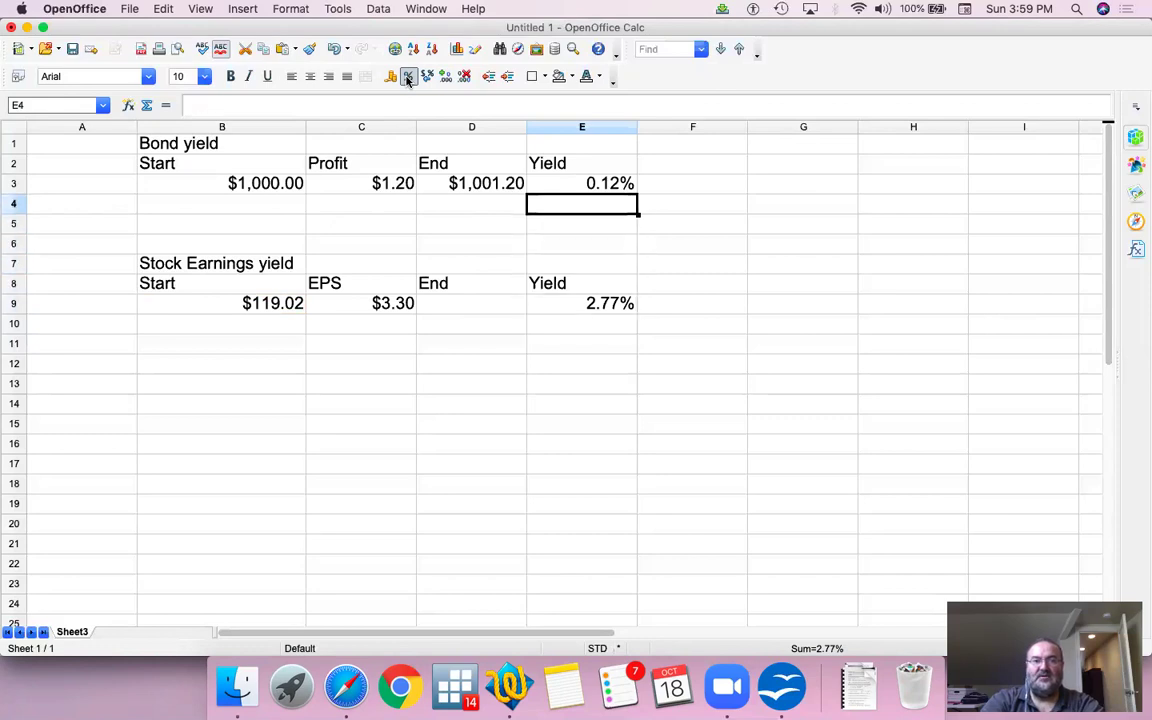
{"action": "key", "text": "Down"}
{"action": "key", "text": "Down"}
{"action": "key", "text": "Down"}
{"action": "key", "text": "Down"}
{"action": "key", "text": "Down"}
{"action": "key", "text": "Down"}
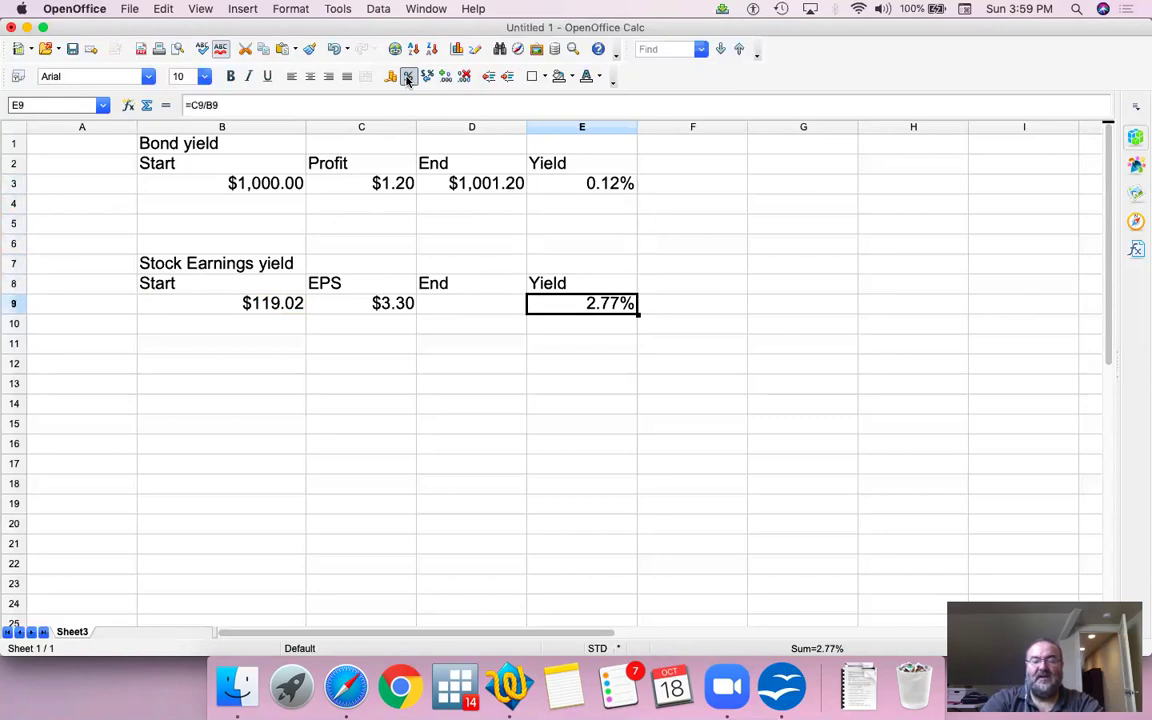
{"action": "key", "text": "Left"}
{"action": "key", "text": "Left"}
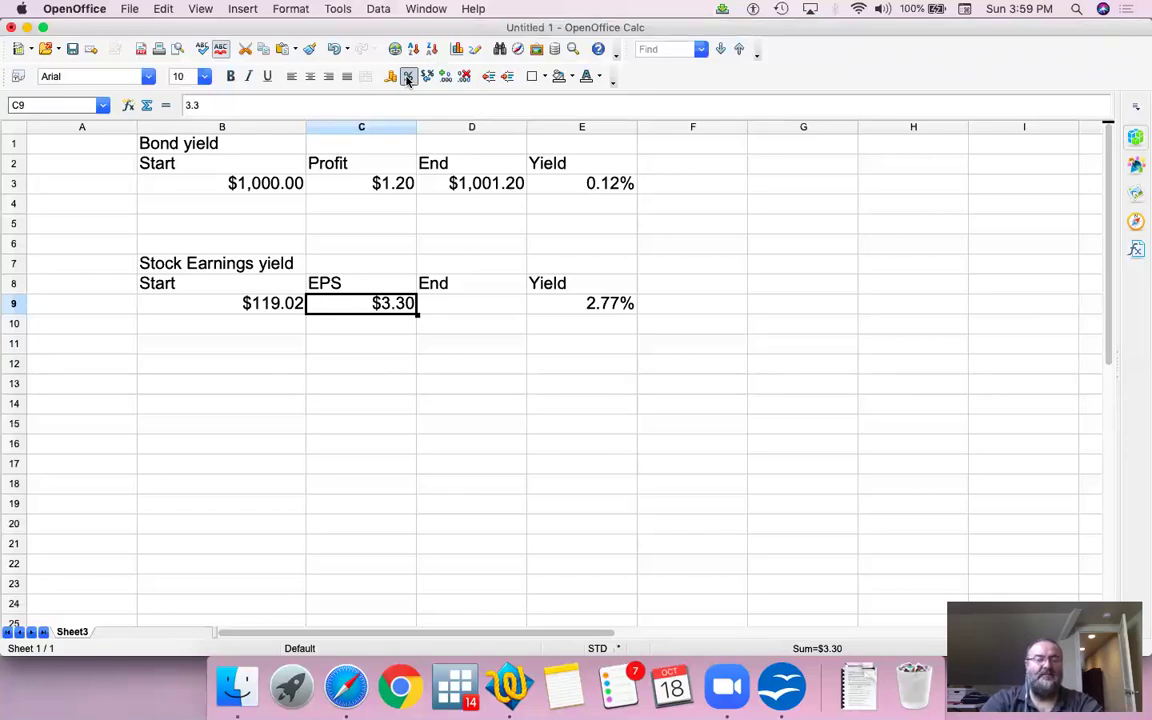
{"action": "key", "text": "Left"}
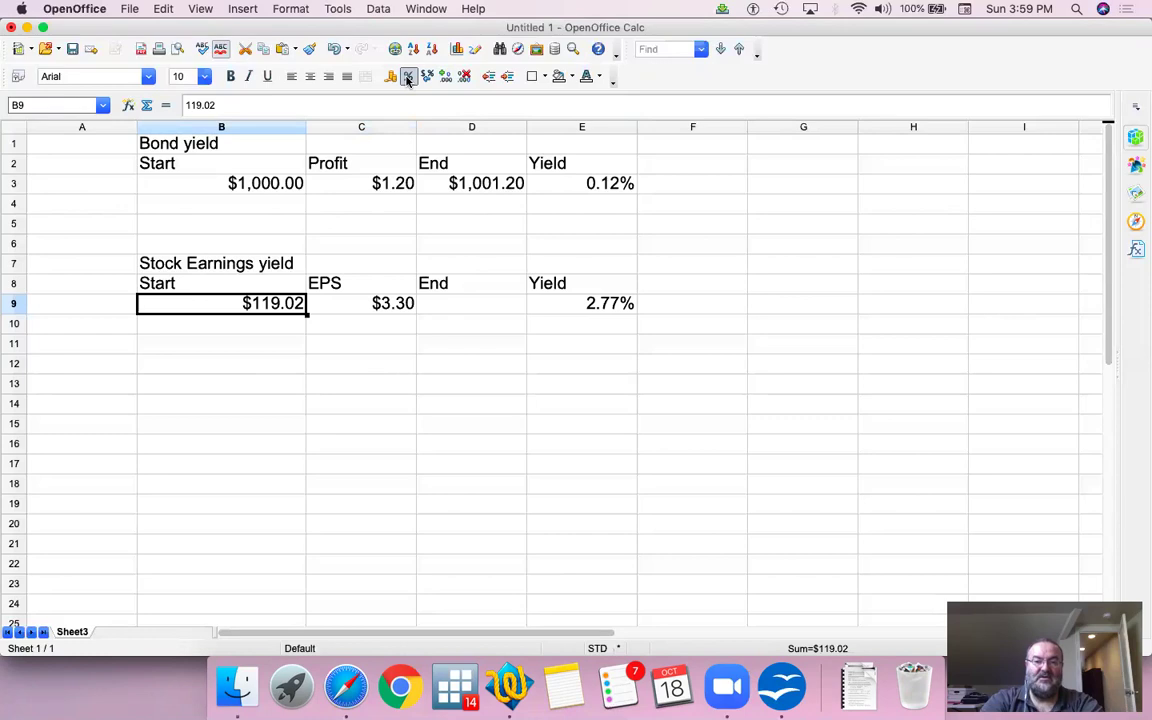
{"action": "key", "text": "Right"}
{"action": "key", "text": "Right"}
{"action": "key", "text": "Right"}
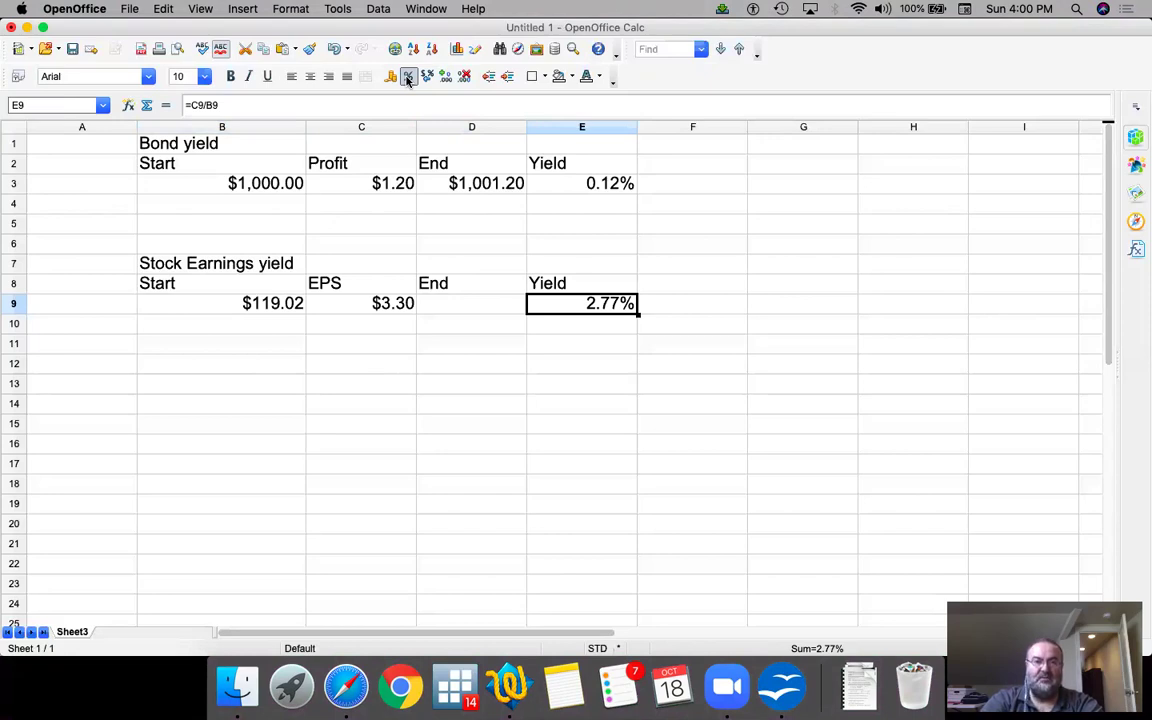
- Try a share price of 150 in B9, check the yield in E9, and undo the change
{"action": "key", "text": "Left"}
{"action": "key", "text": "Left"}
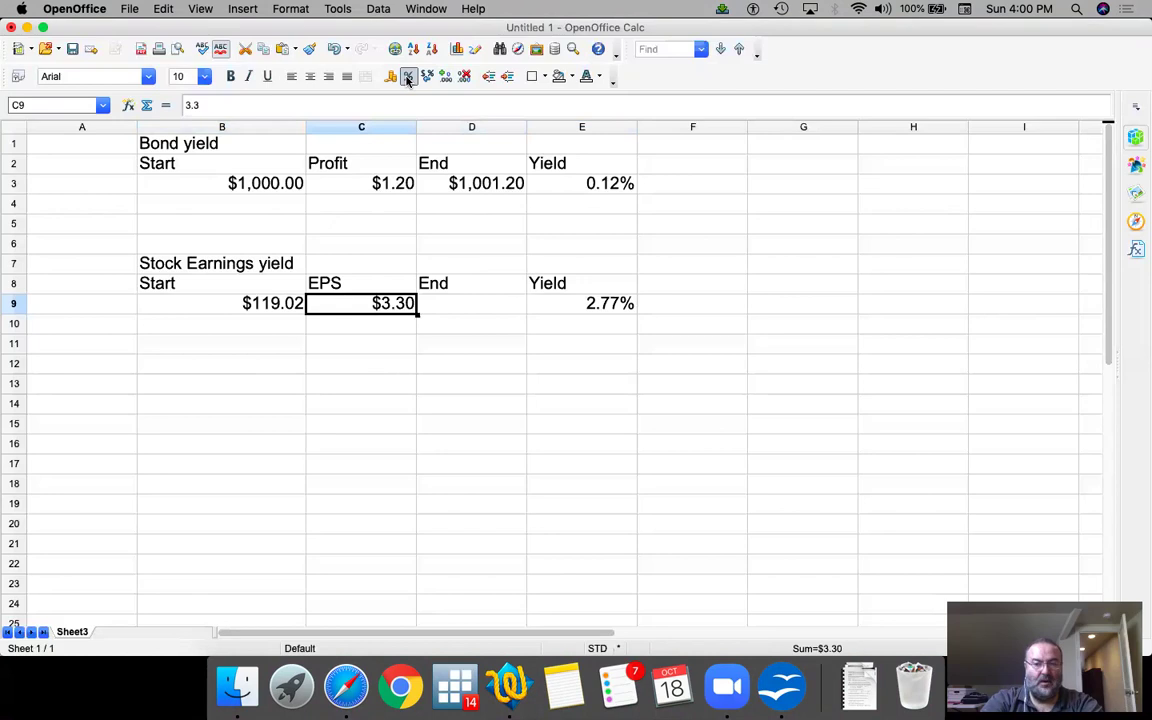
{"action": "key", "text": "Left"}
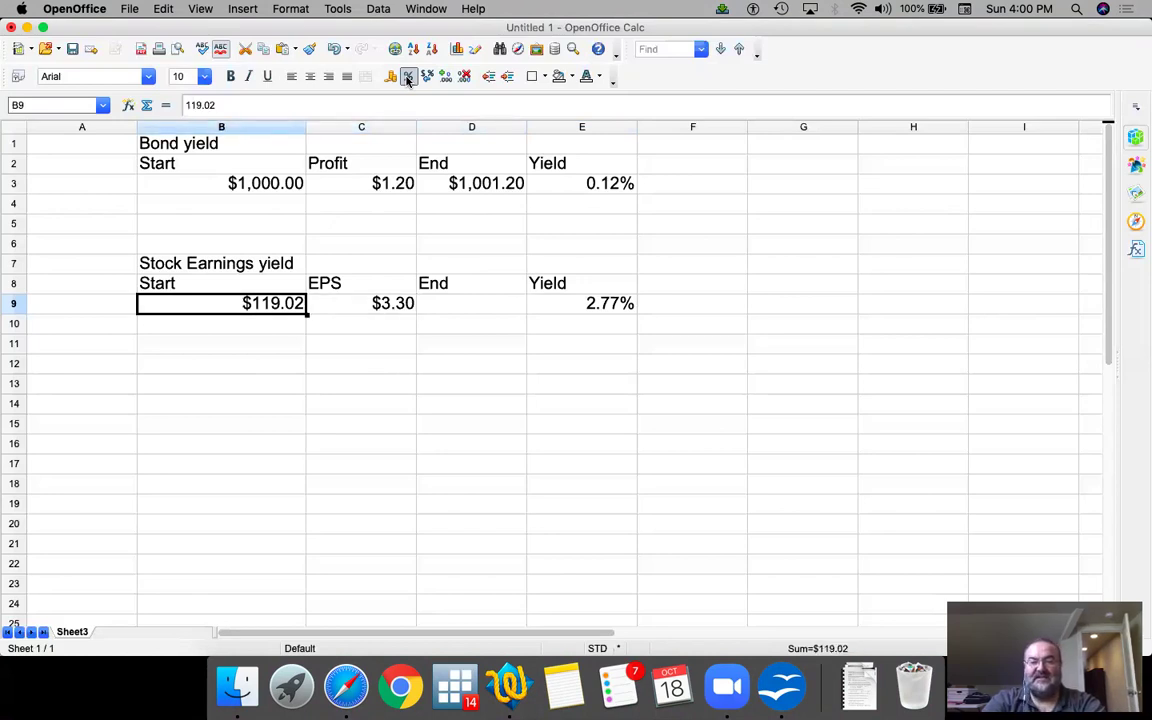
{"action": "type", "text": "150"}
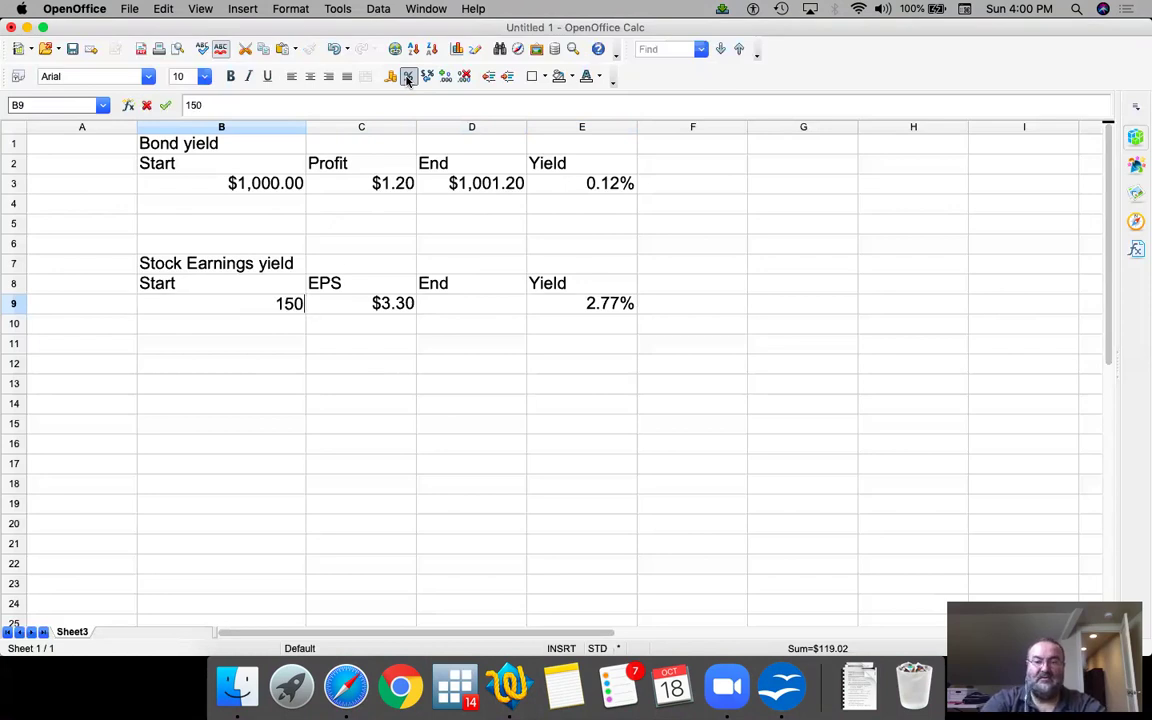
{"action": "key", "text": "Return"}
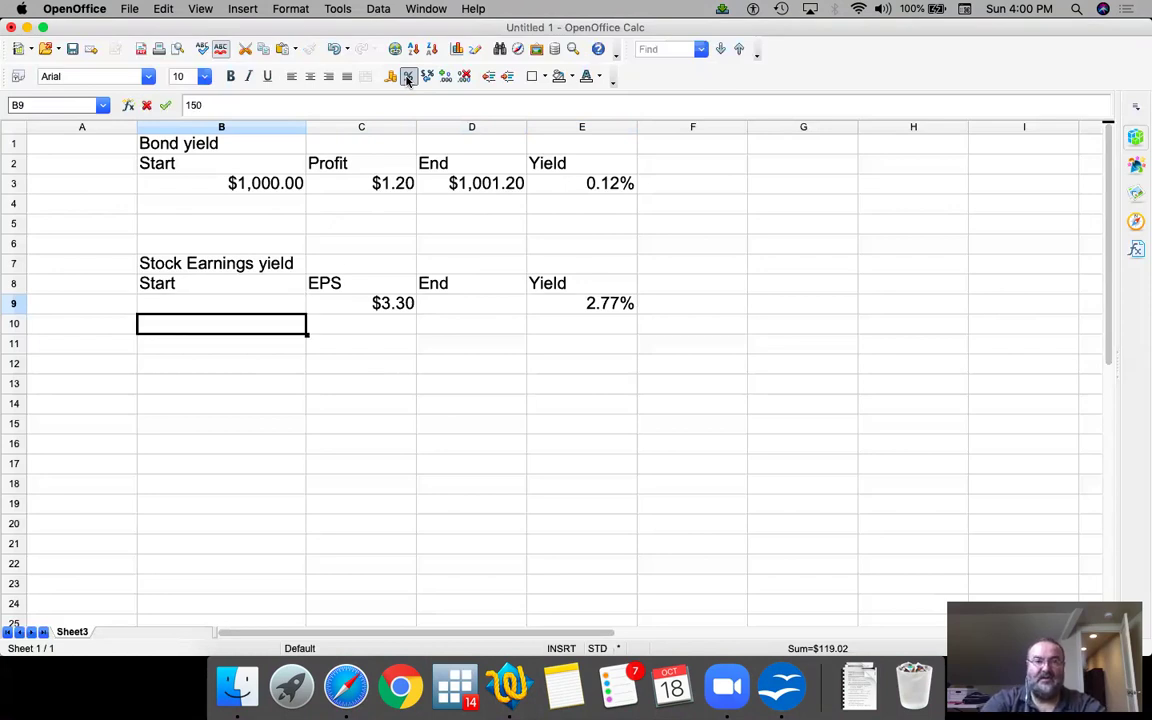
{"action": "key", "text": "Up"}
{"action": "key", "text": "Right"}
{"action": "key", "text": "Right"}
{"action": "key", "text": "Right"}
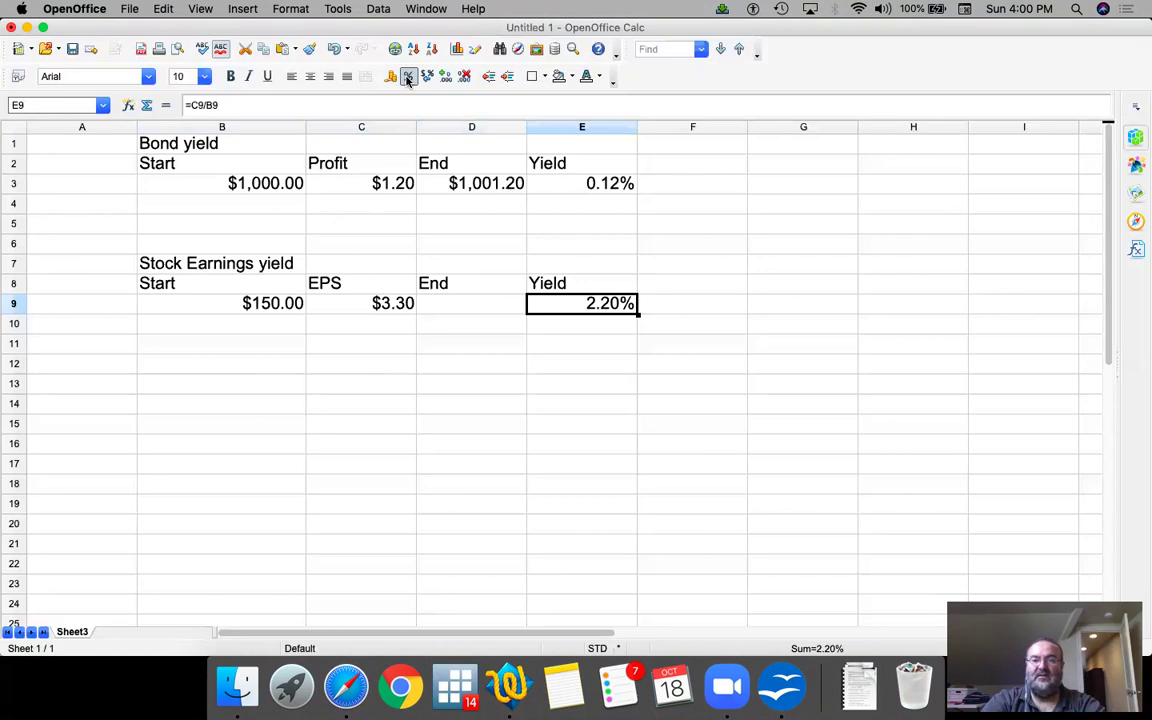
{"action": "key", "text": "Left"}
{"action": "key", "text": "Left"}
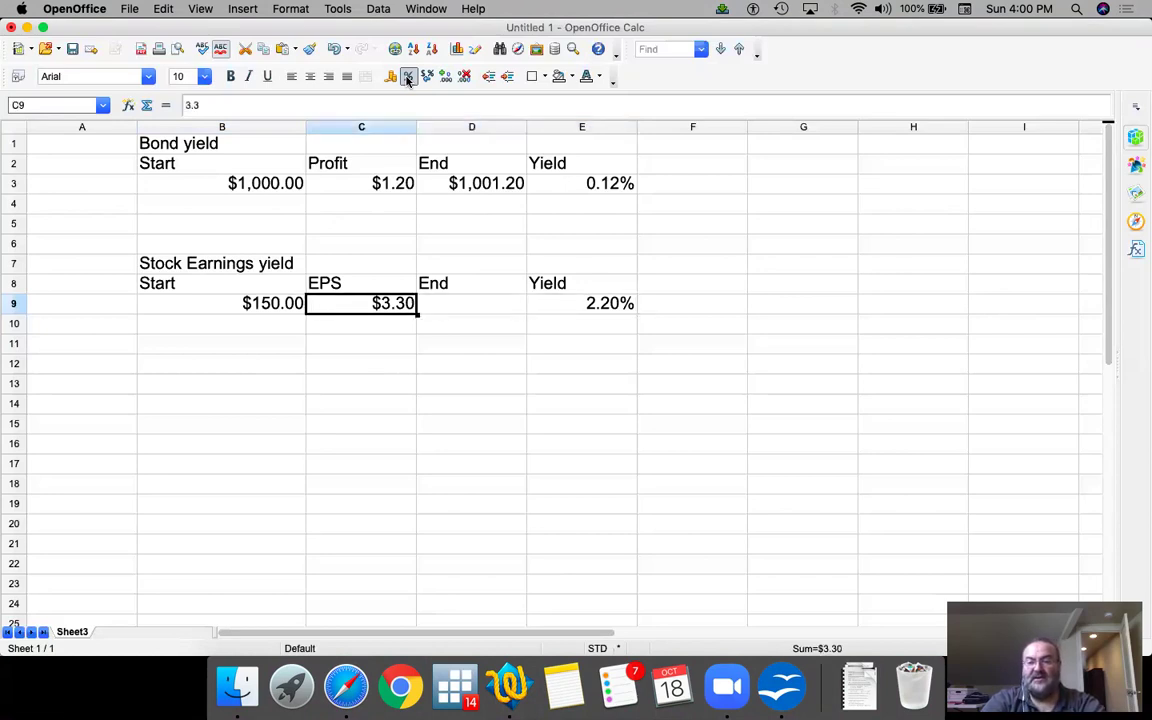
{"action": "key", "text": "super+z"}
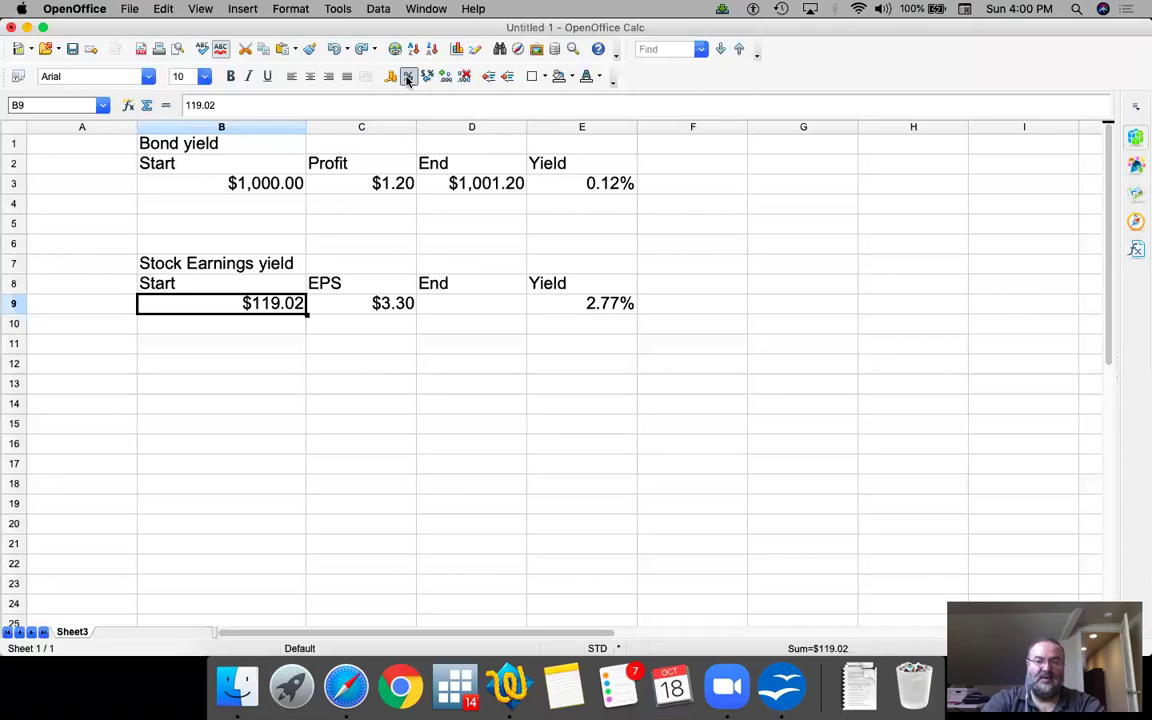
- Try a share price of 100 in B9, check the yield in E9, and undo the change
{"action": "type", "text": "100"}
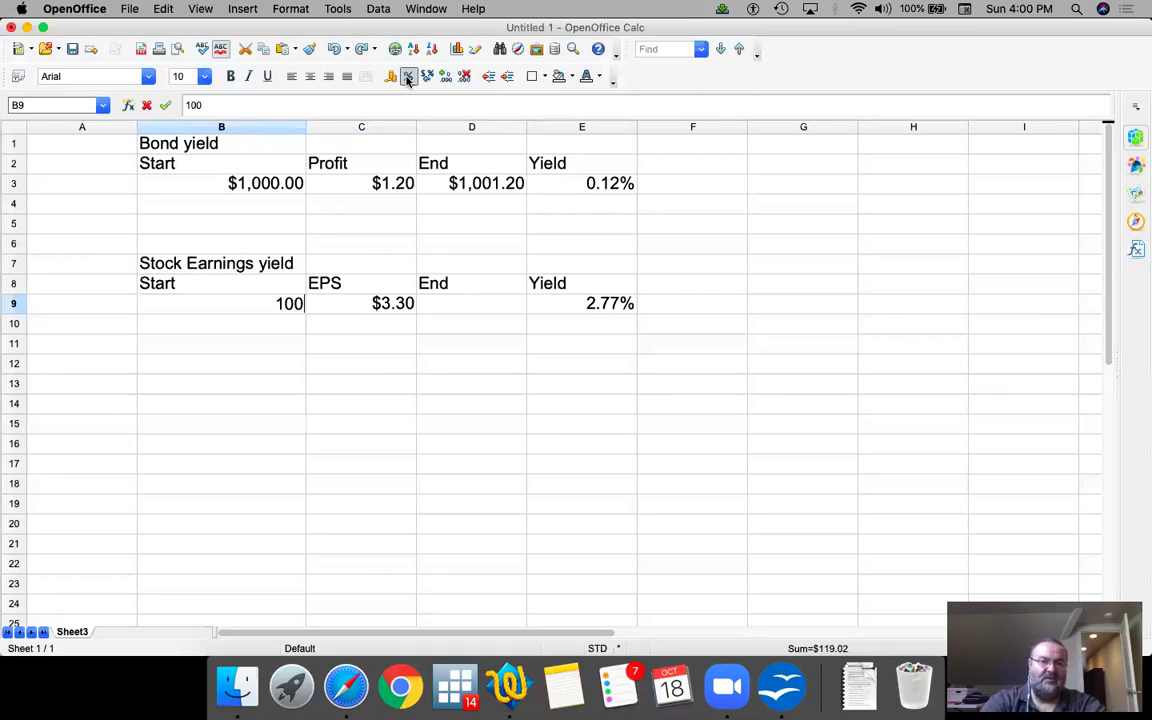
{"action": "key", "text": "Return"}
{"action": "key", "text": "Up"}
{"action": "key", "text": "Right"}
{"action": "key", "text": "Right"}
{"action": "key", "text": "Right"}
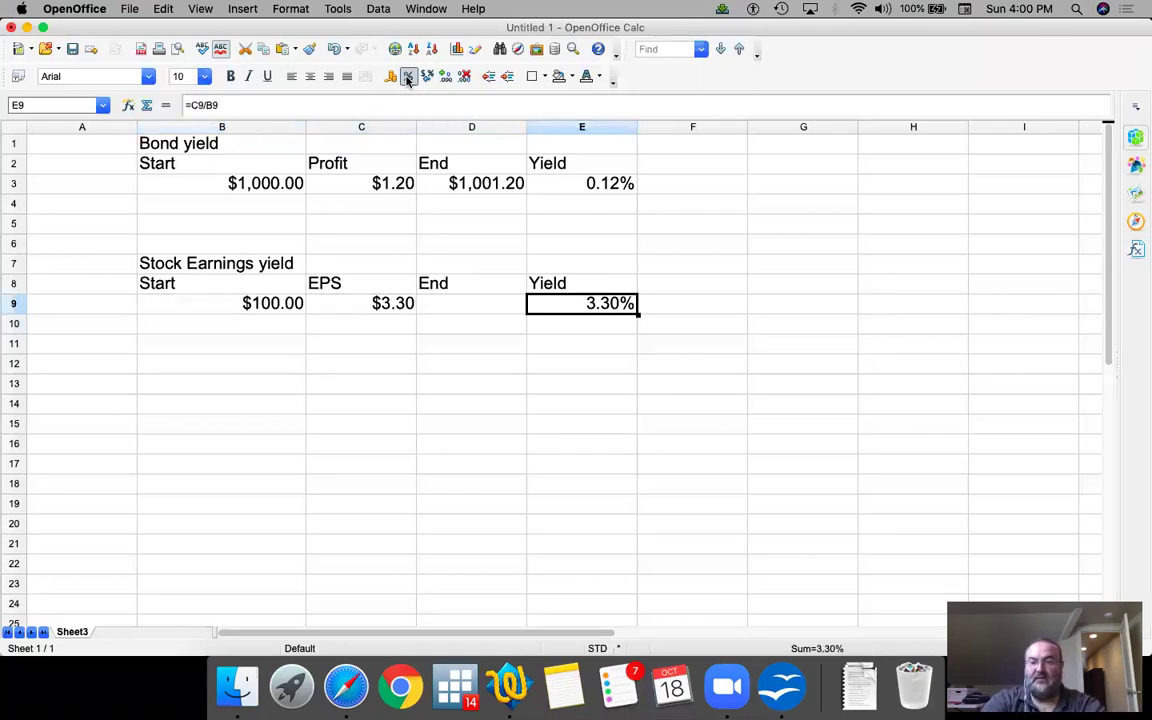
{"action": "key", "text": "Left"}
{"action": "key", "text": "Left"}
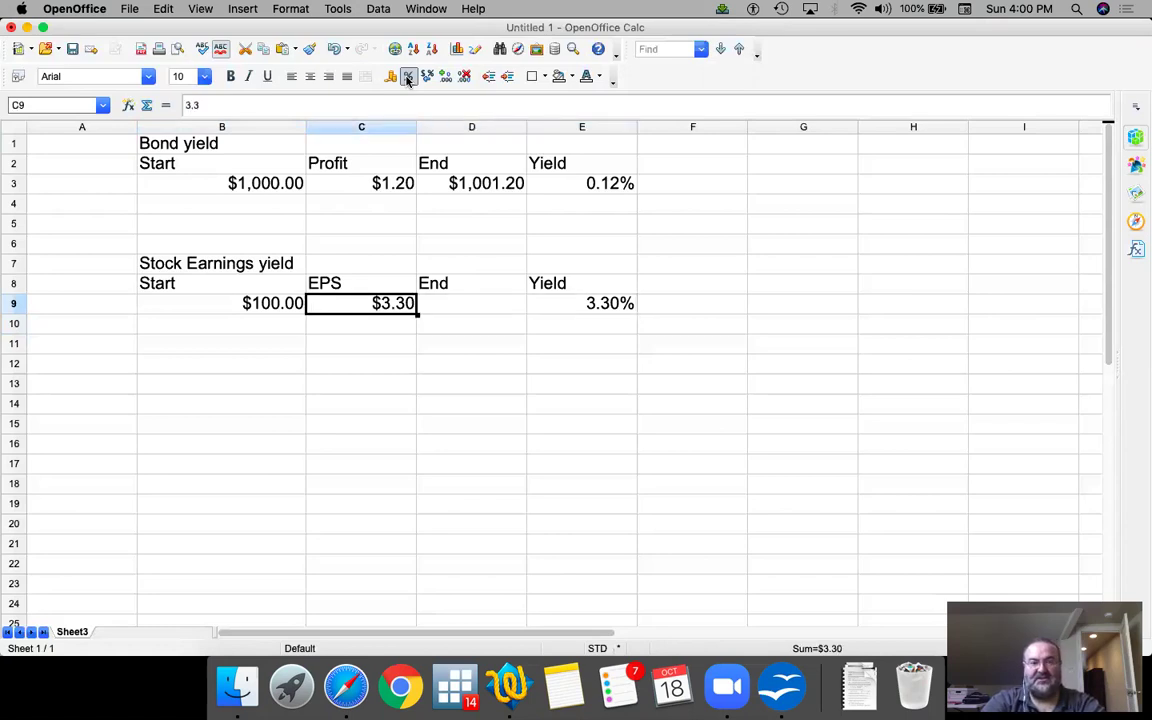
{"action": "key", "text": "super+z"}
- Label the stock row AAPL in A9
{"action": "key", "text": "Return"}
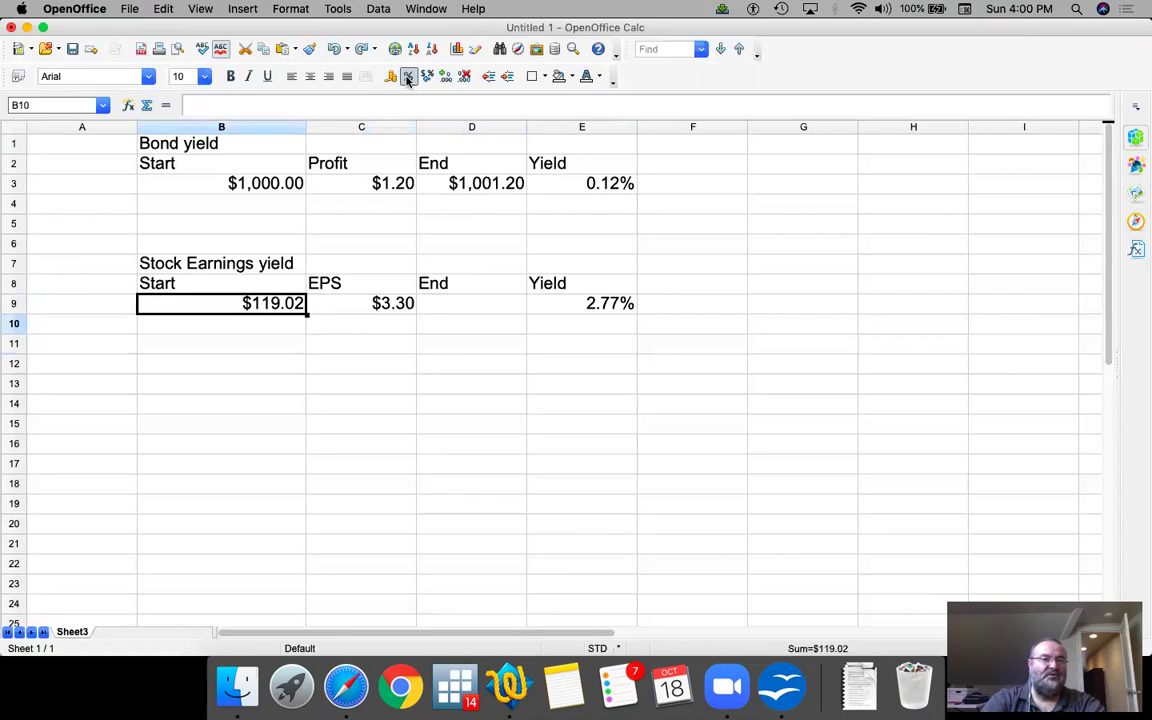
{"action": "key", "text": "Up"}
{"action": "key", "text": "Left"}
{"action": "type", "text": "AAPL"}
{"action": "key", "text": "Return"}
- Switch to Safari and look up the WMT quote on Yahoo Finance
{"action": "key", "text": "super+Tab"}
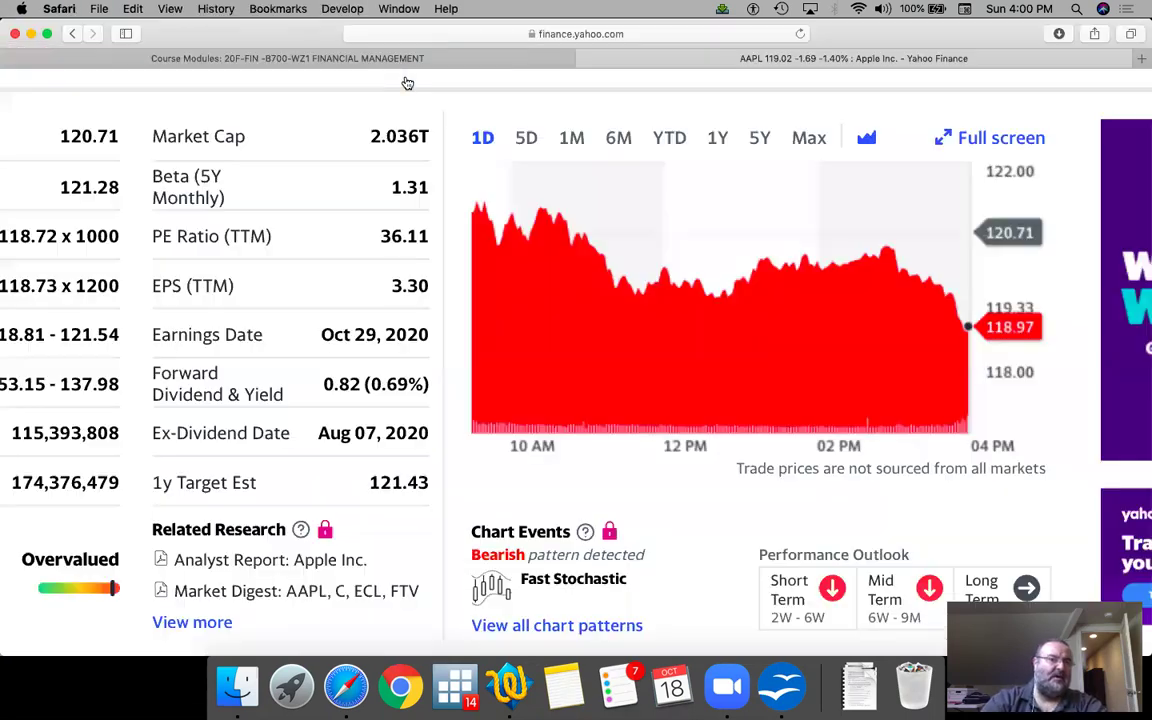
{"action": "key", "text": "super+minus"}
{"action": "scroll", "coordinate": [455, 148], "scroll_direction": "up", "scroll_amount": 3}
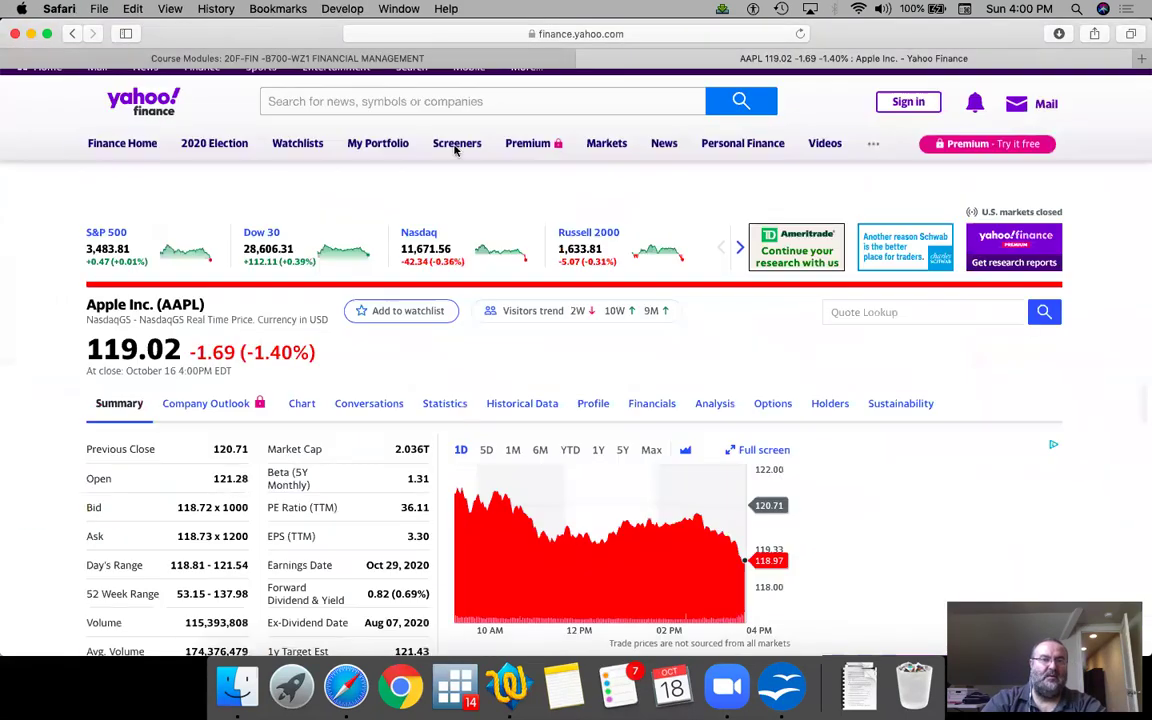
{"action": "scroll", "coordinate": [400, 115], "scroll_direction": "up", "scroll_amount": 1}
{"action": "left_click", "coordinate": [386, 110]}
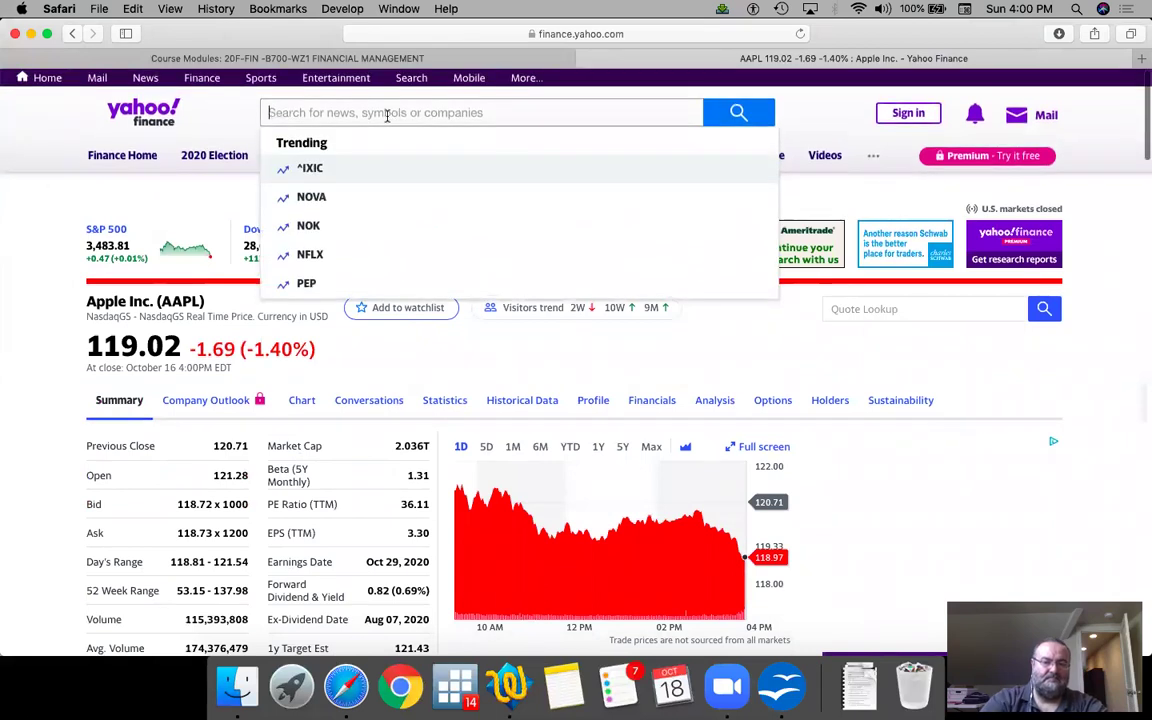
{"action": "type", "text": "WMT"}
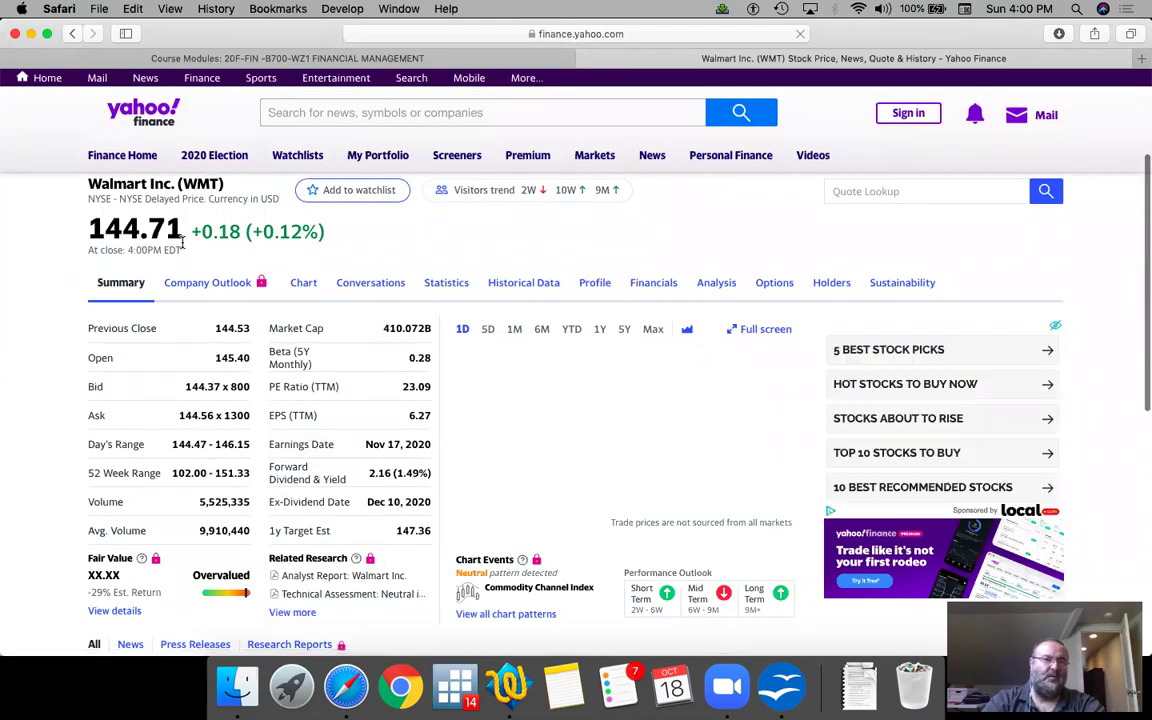
- Return to OpenOffice Calc and enter WMT in A10 with its share price of 144.71 in B10
{"action": "key", "text": "super+Tab"}
{"action": "type", "text": "WMT"}
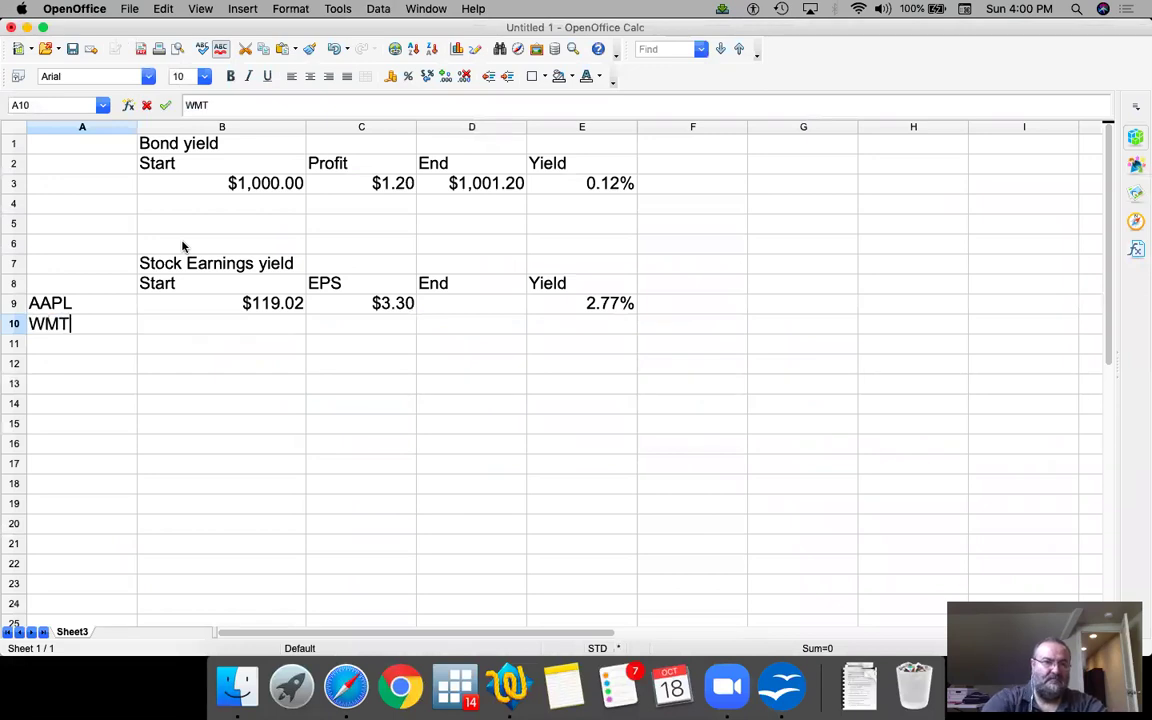
{"action": "key", "text": "Tab"}
{"action": "type", "text": "144.71"}
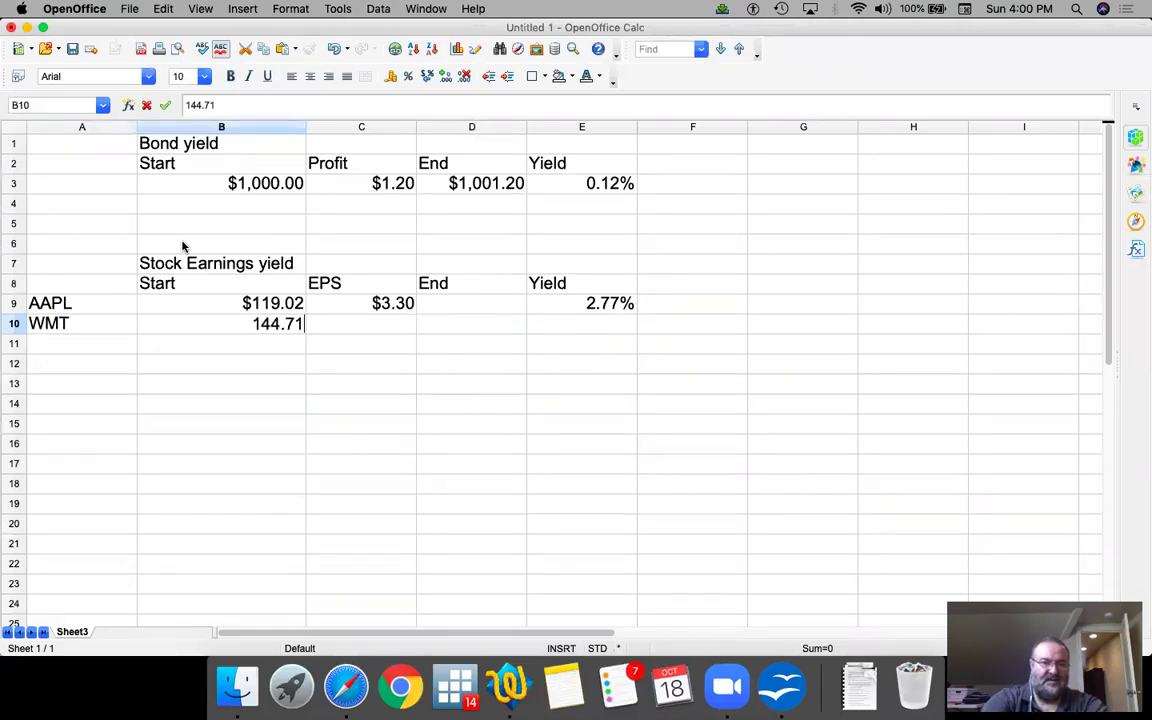
{"action": "key", "text": "Return"}
- Check Walmart's EPS on the Yahoo Finance page in Safari and enter 6.27 in C10 of the OpenOffice Calc sheet
{"action": "key", "text": "super+Tab"}
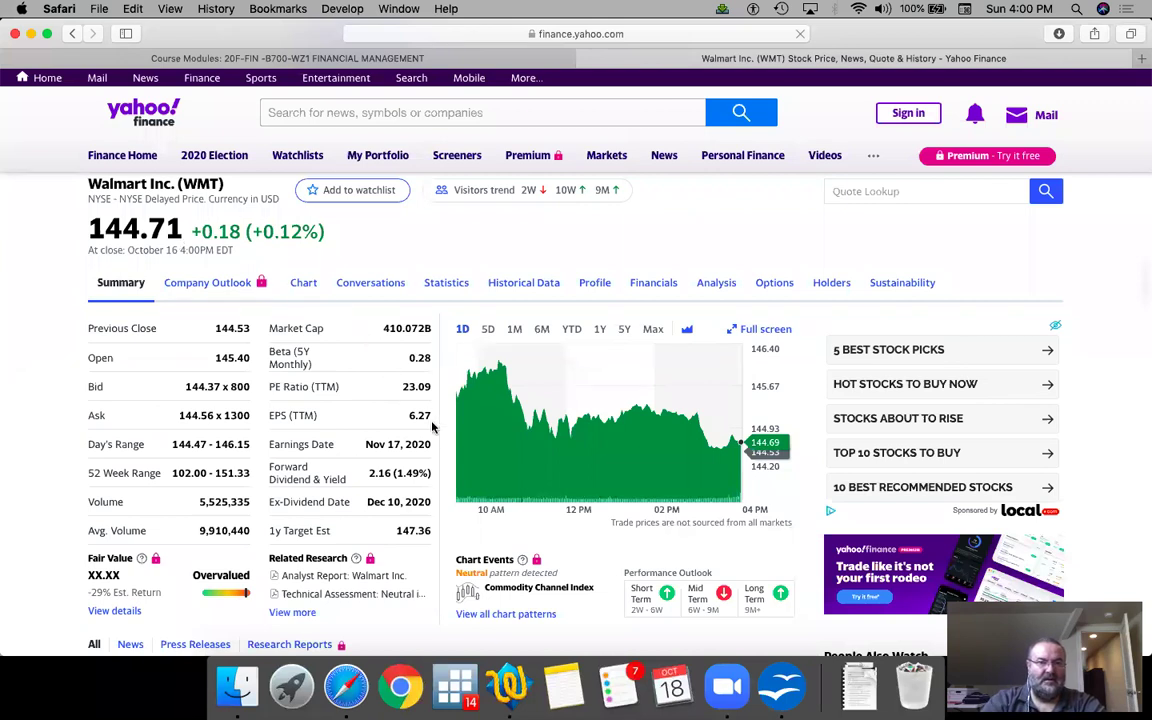
{"action": "key", "text": "super+Tab"}
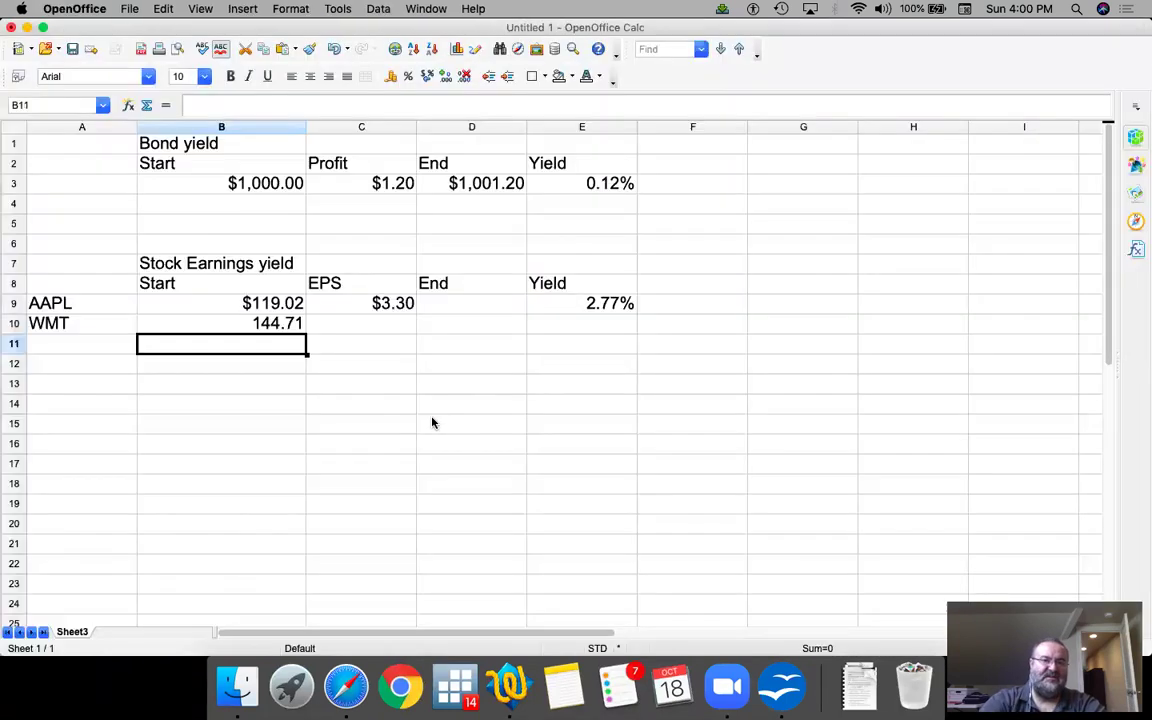
{"action": "key", "text": "Up"}
{"action": "key", "text": "Right"}
{"action": "type", "text": "6.27"}
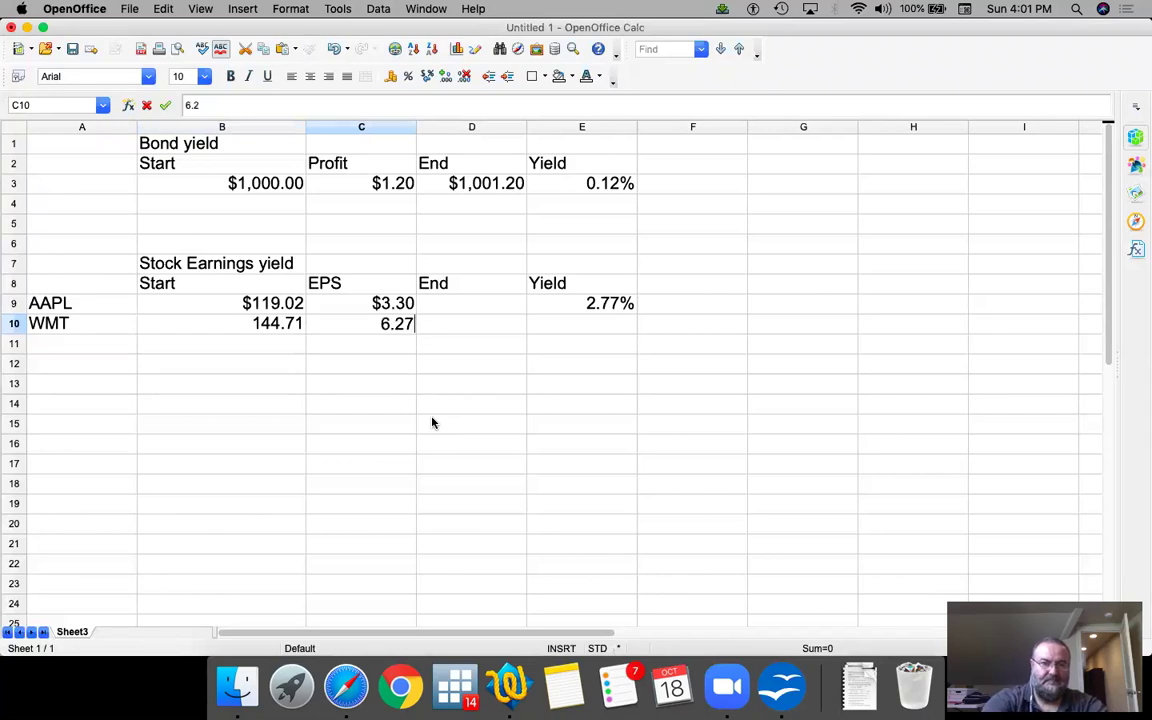
- Format Walmart's share price and EPS in B10:C10 as currency
{"action": "key", "text": "Left"}
{"action": "key", "text": "shift+Right"}
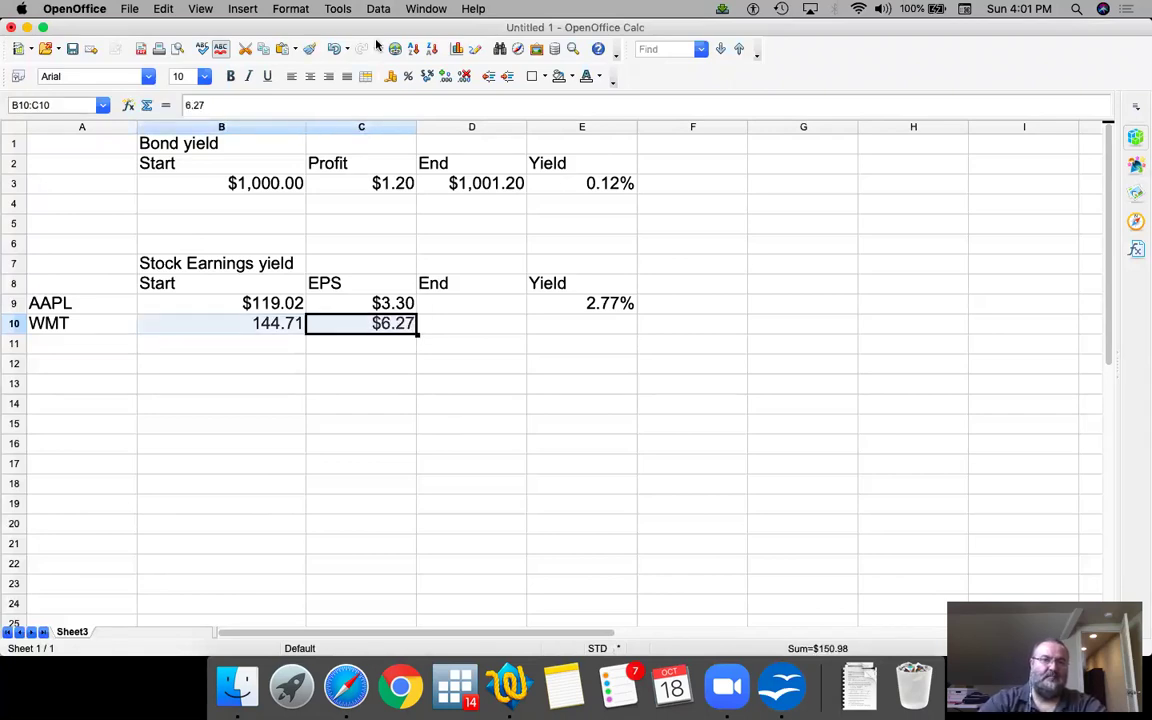
{"action": "left_click", "coordinate": [391, 76]}
- Copy the yield formula from E9 into E10 for Walmart
{"action": "key", "text": "Right"}
{"action": "key", "text": "Up"}
{"action": "key", "text": "Right"}
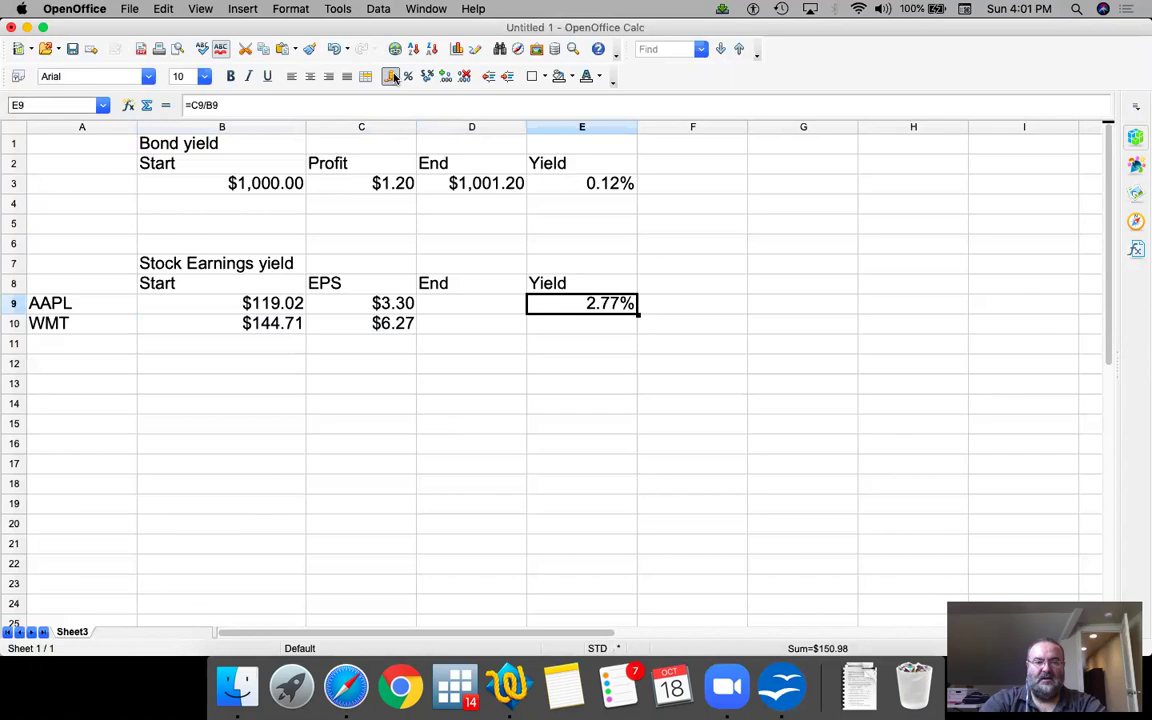
{"action": "key", "text": "super+c"}
{"action": "key", "text": "Down"}
{"action": "key", "text": "super+v"}
{"action": "key", "text": "Left"}
{"action": "key", "text": "Right"}
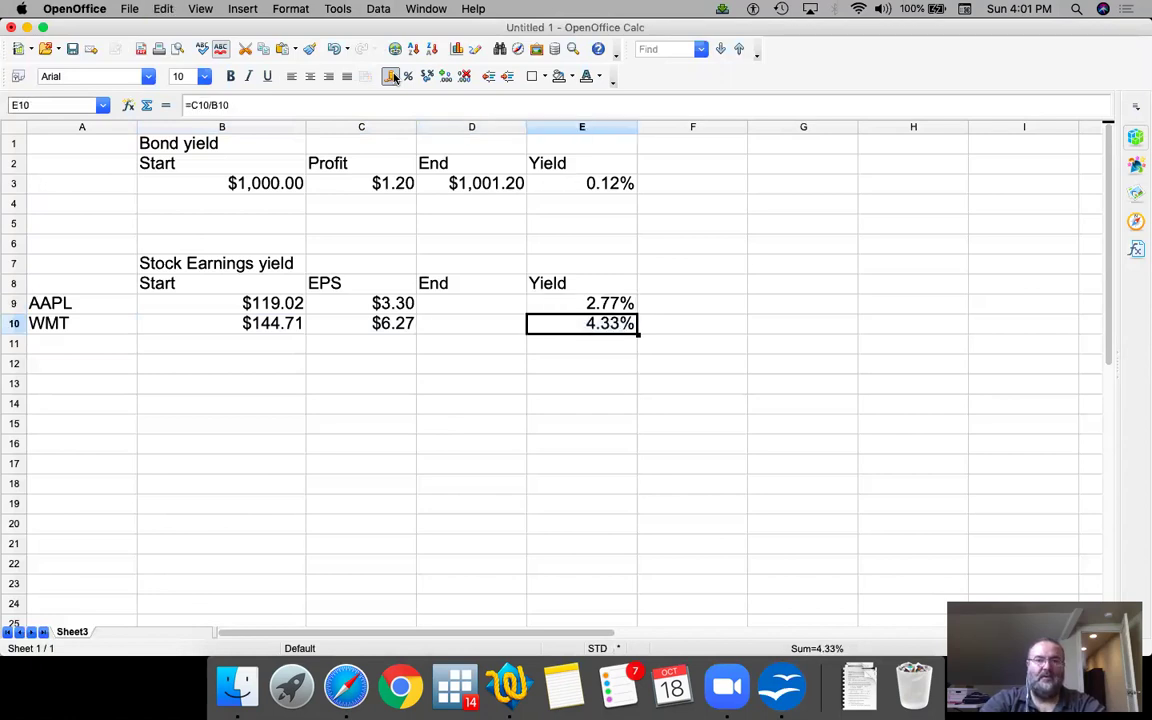
- Enter NFLX in A11 as the next stock below WMT
{"action": "key", "text": "Left"}
{"action": "key", "text": "Down"}
{"action": "key", "text": "Left"}
{"action": "key", "text": "Left"}
{"action": "key", "text": "Left"}
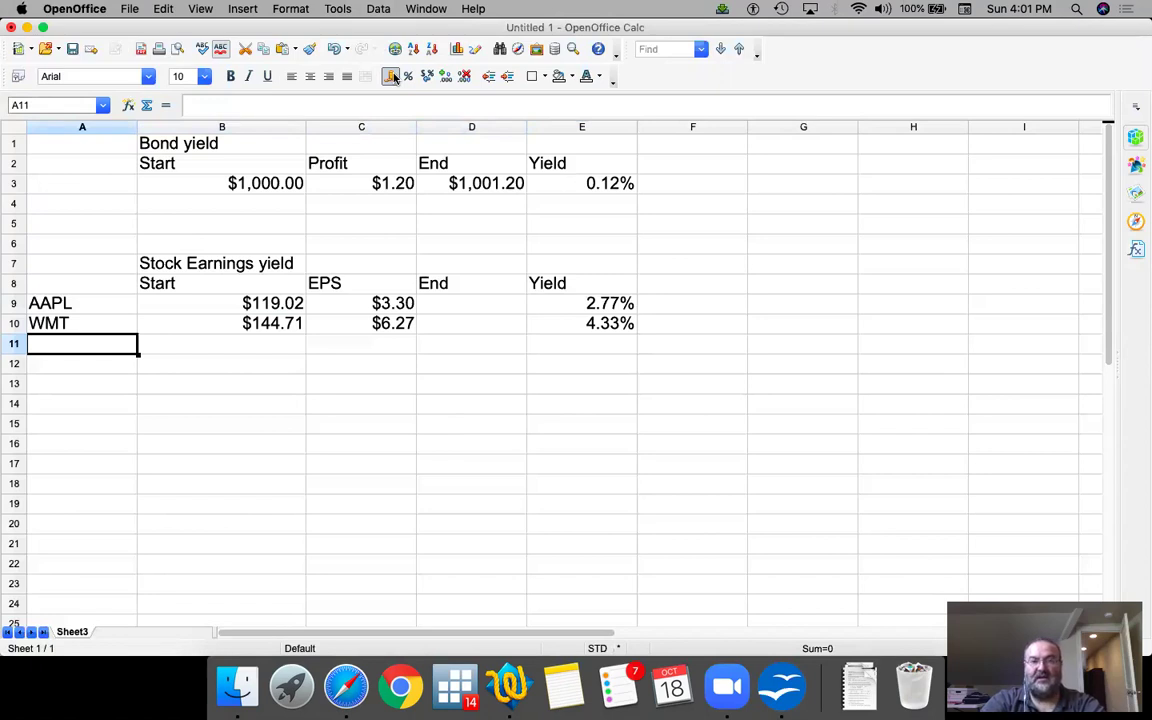
{"action": "type", "text": "NFLX"}
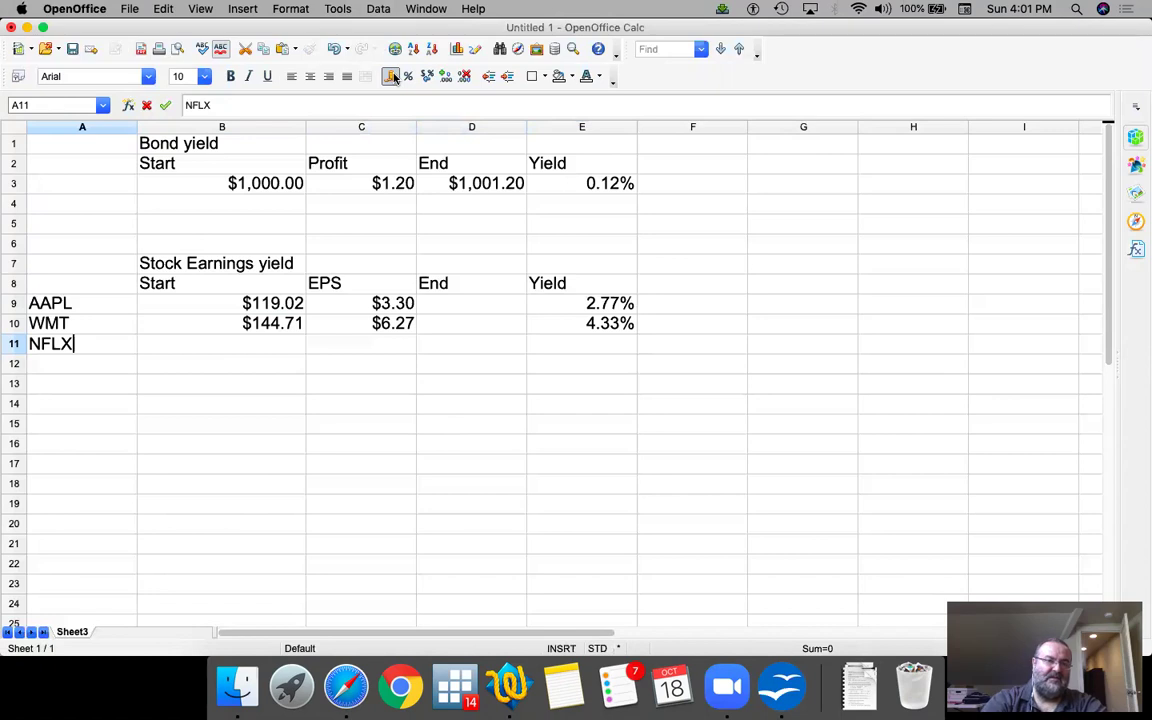
{"action": "key", "text": "Return"}
- Switch to Safari and open the Netflix (NFLX) quote page on Yahoo Finance to view its price and EPS
{"action": "key", "text": "super+Tab"}
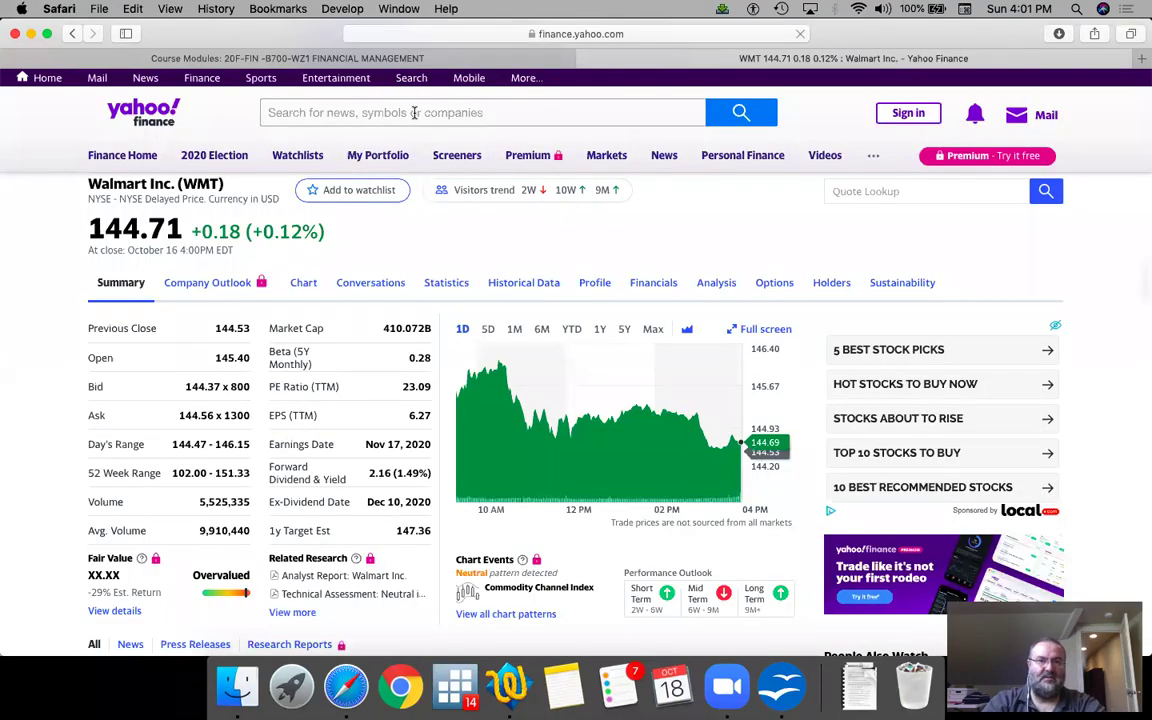
{"action": "left_click", "coordinate": [414, 113]}
{"action": "type", "text": "NFLX"}
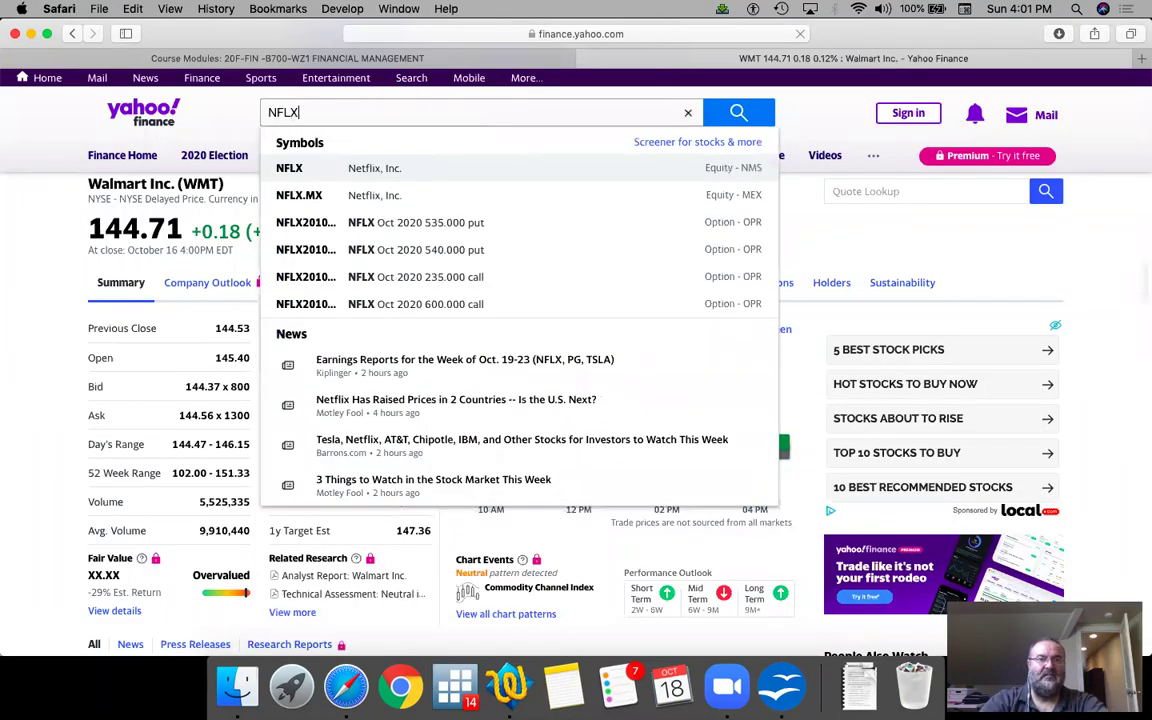
{"action": "key", "text": "Return"}
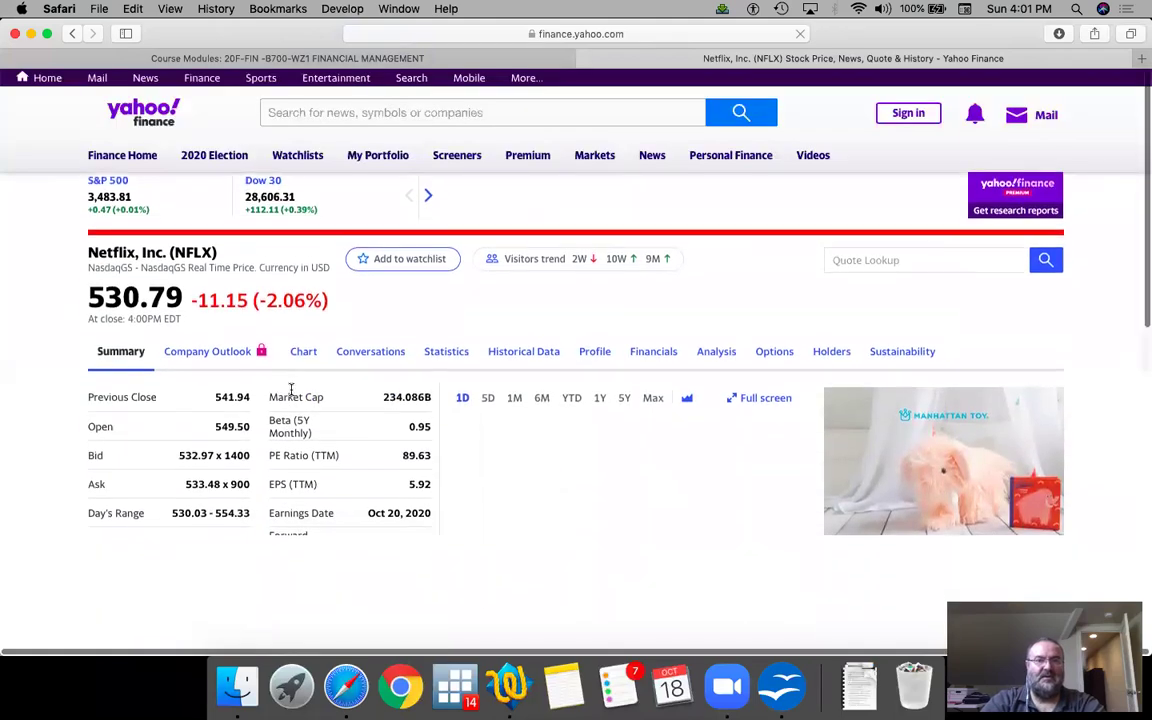
{"action": "scroll", "coordinate": [291, 389], "scroll_direction": "down", "scroll_amount": 2}
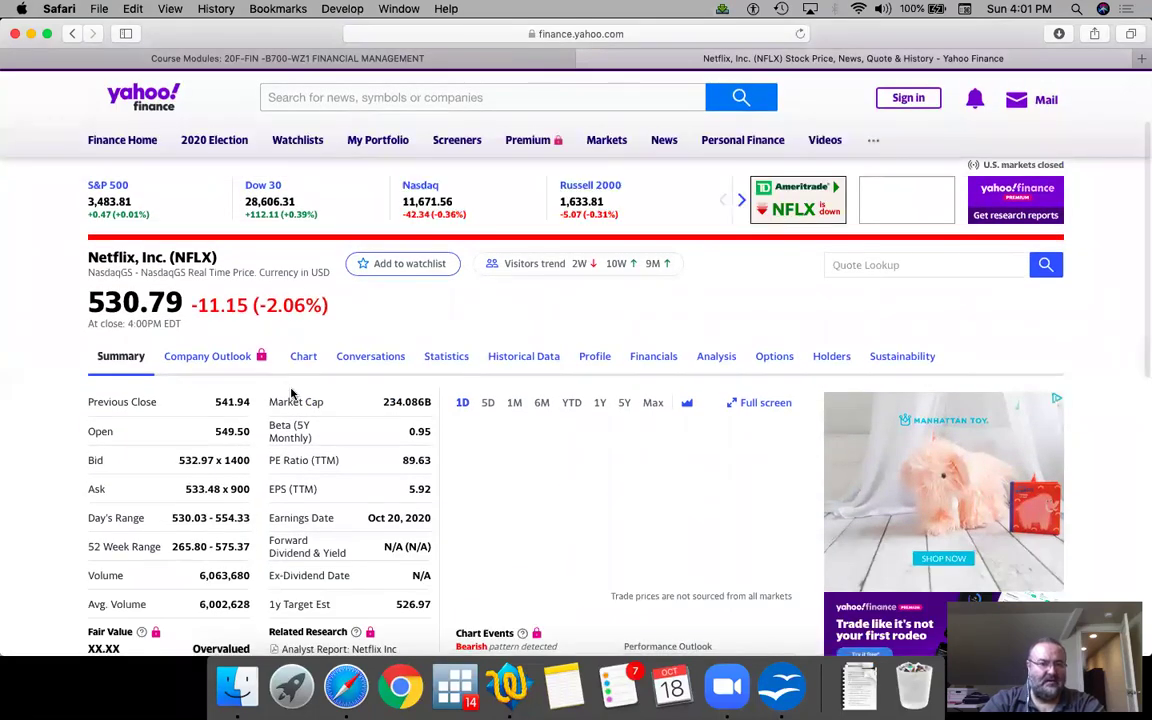
{"action": "scroll", "coordinate": [292, 393], "scroll_direction": "down", "scroll_amount": 1}
{"action": "scroll", "coordinate": [292, 393], "scroll_direction": "down", "scroll_amount": 3}
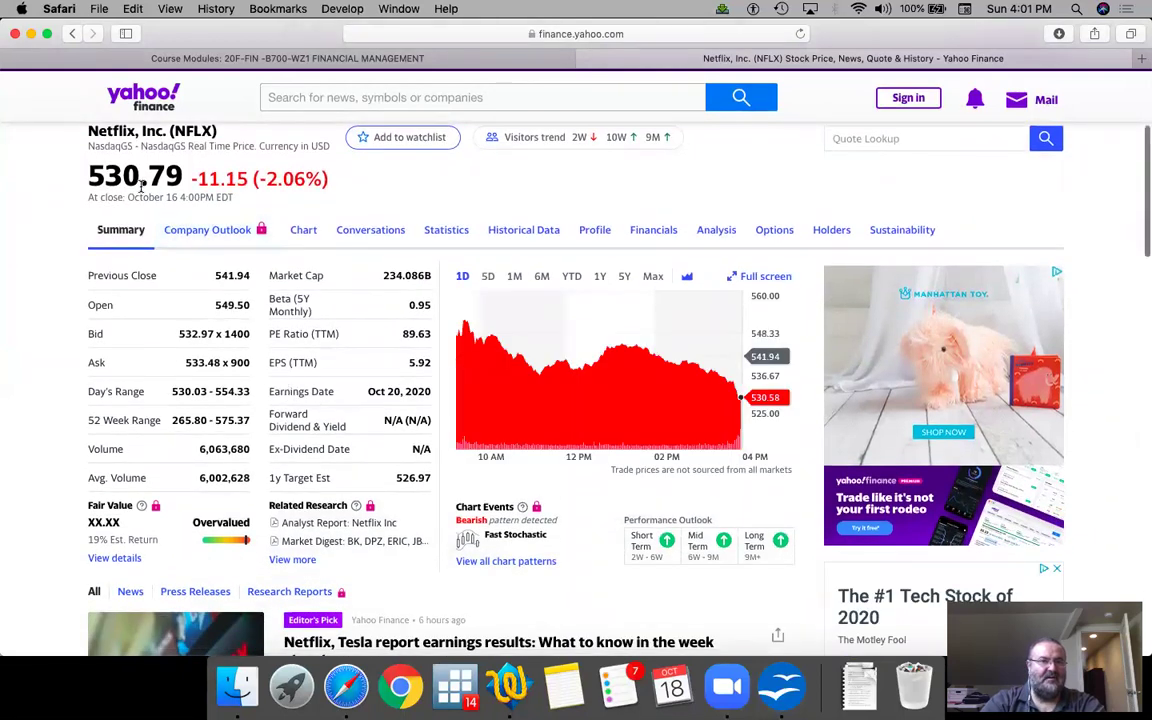
- Return to OpenOffice Calc and enter Netflix's share price of 530.79 in B11
{"action": "key", "text": "super+Tab"}
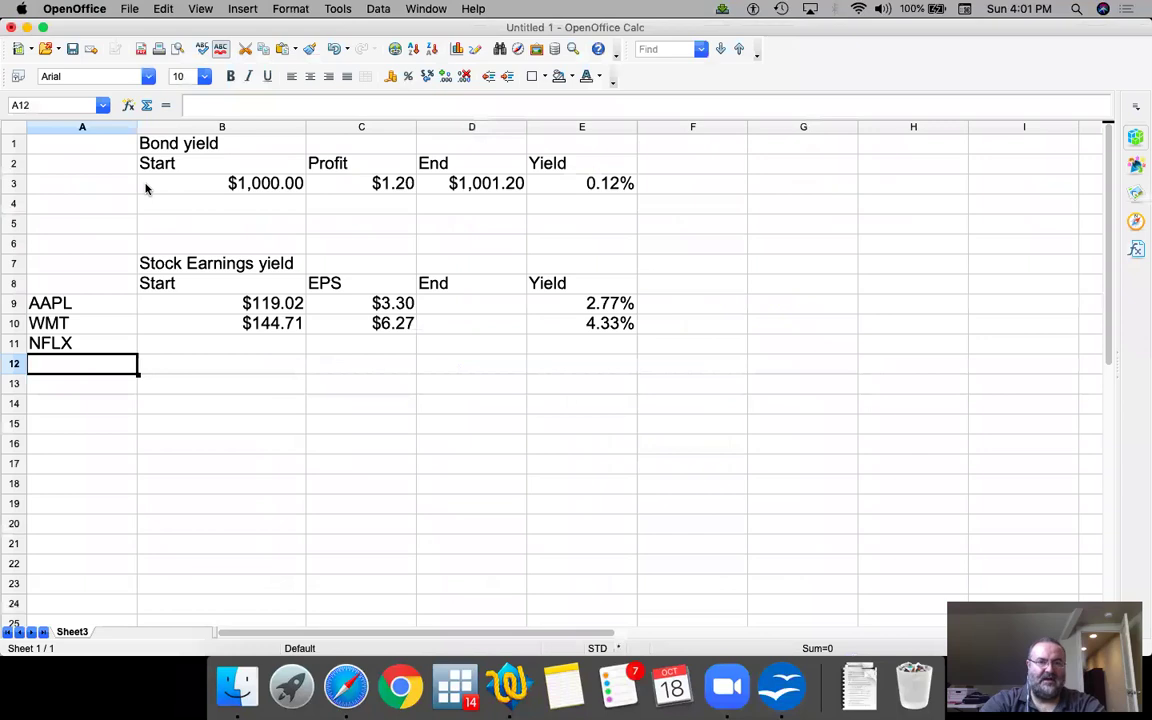
{"action": "key", "text": "Up"}
{"action": "key", "text": "Right"}
{"action": "type", "text": "530"}
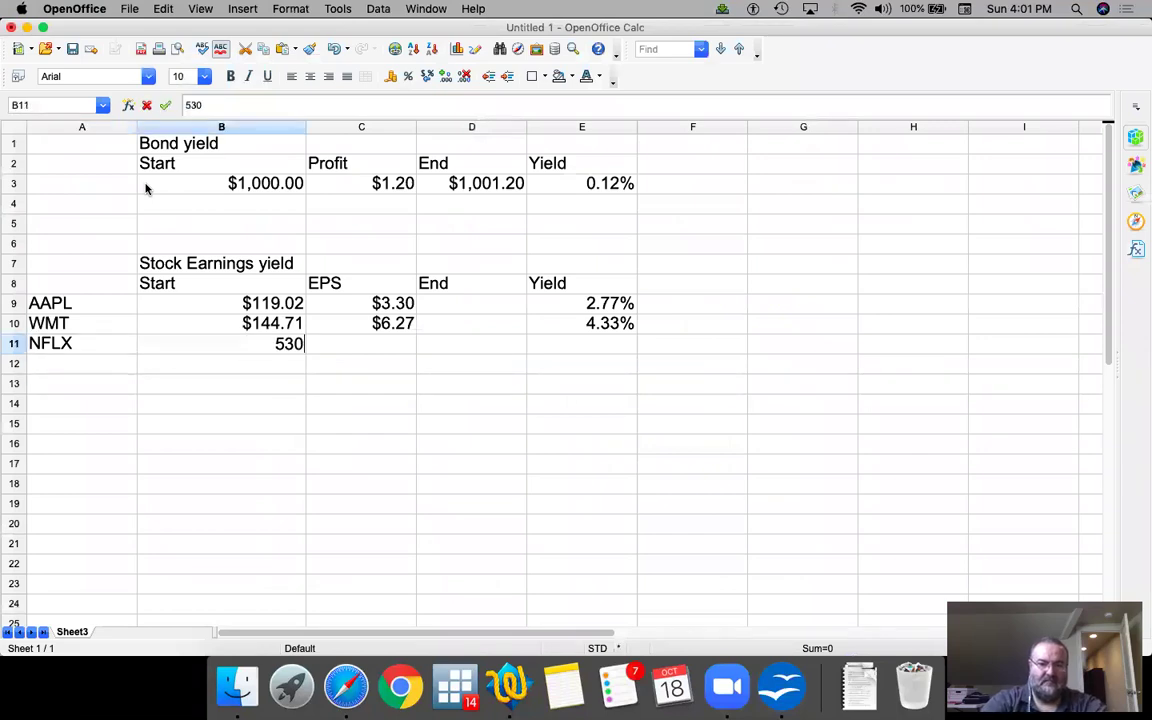
{"action": "type", "text": ".79"}
{"action": "key", "text": "Tab"}
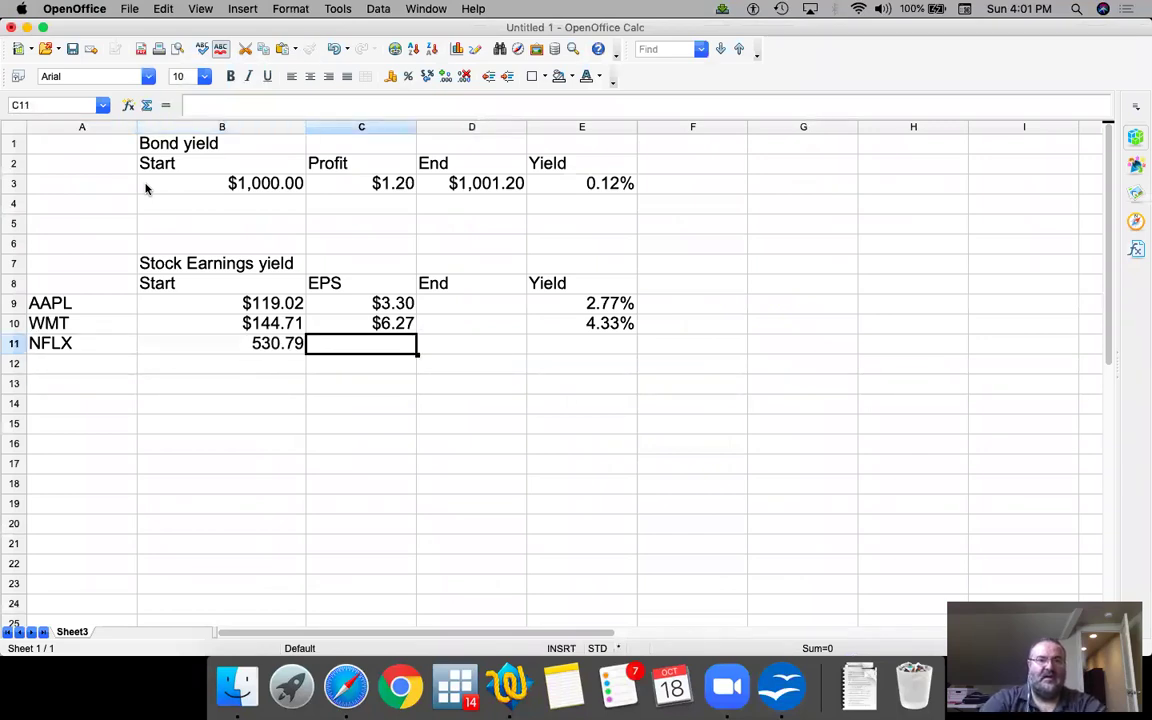
- Check Netflix's EPS on the Yahoo Finance page in Safari and enter 5.92 in C11 of the OpenOffice Calc sheet
{"action": "key", "text": "super+Tab"}
{"action": "key", "text": "super+Tab"}
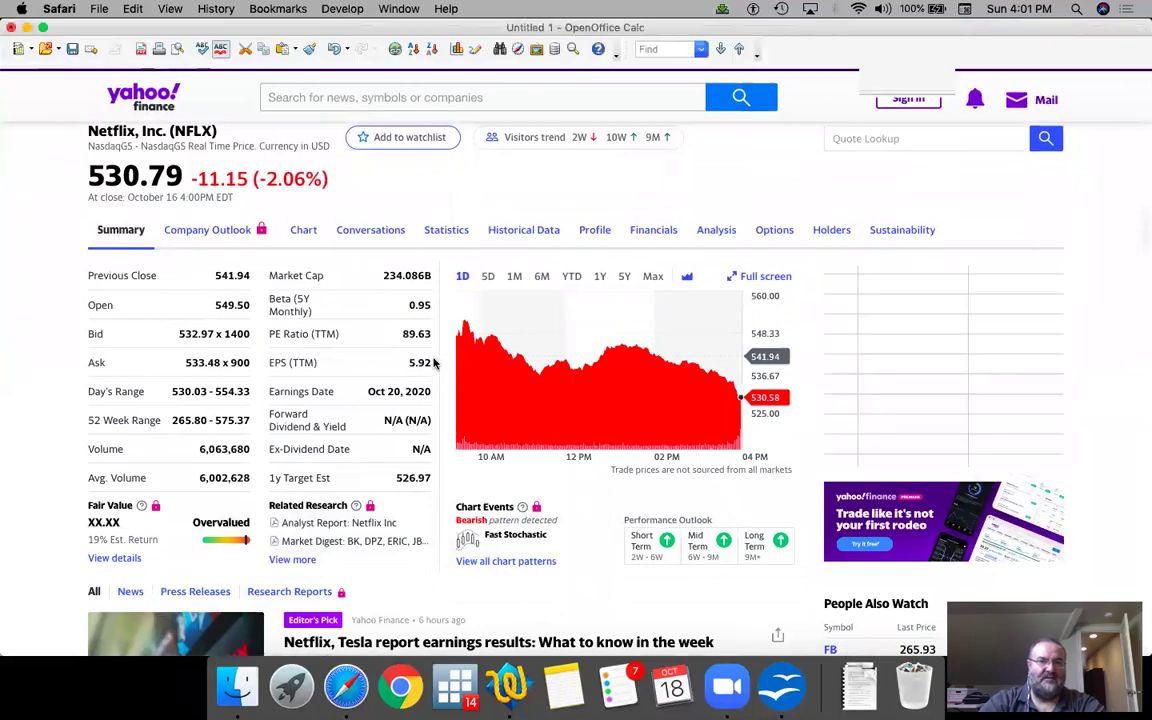
{"action": "type", "text": "5.92"}
{"action": "key", "text": "Return"}
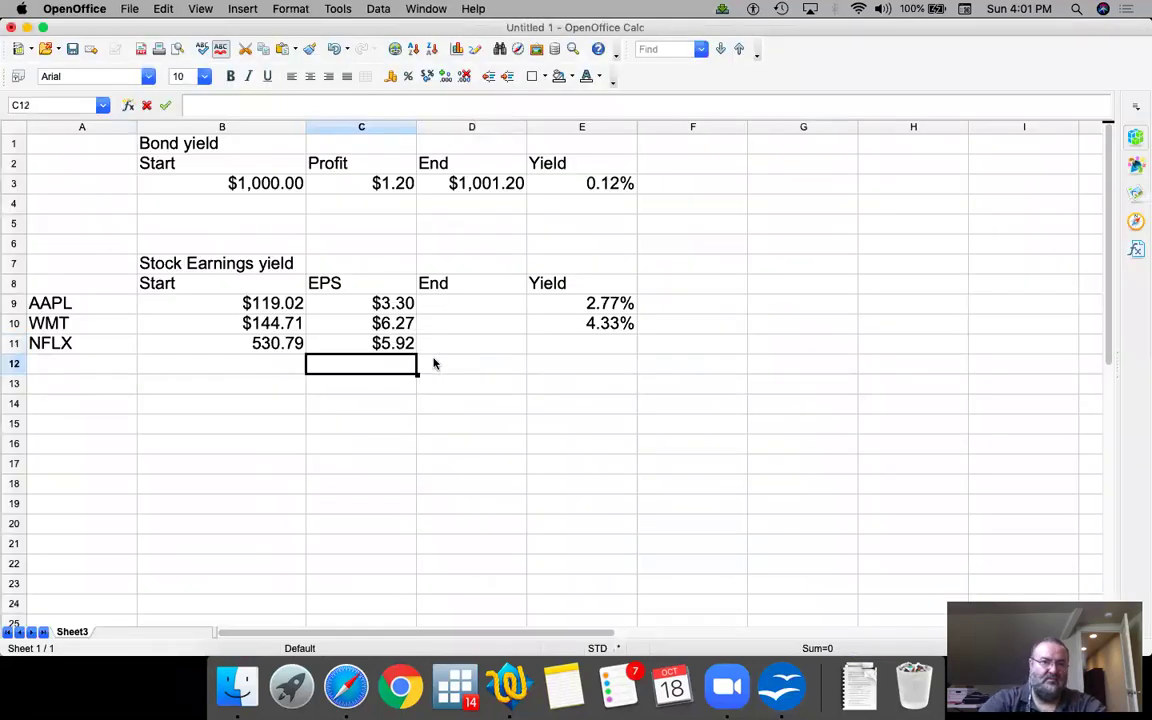
- Copy the yield formula from E10 into E11 for Netflix
{"action": "key", "text": "Up"}
{"action": "key", "text": "Right"}
{"action": "key", "text": "Right"}
{"action": "key", "text": "Up"}
{"action": "key", "text": "super+c"}
{"action": "key", "text": "Down"}
{"action": "key", "text": "super+v"}
- Format Netflix's share price in B11 as currency
{"action": "key", "text": "Left"}
{"action": "key", "text": "Left"}
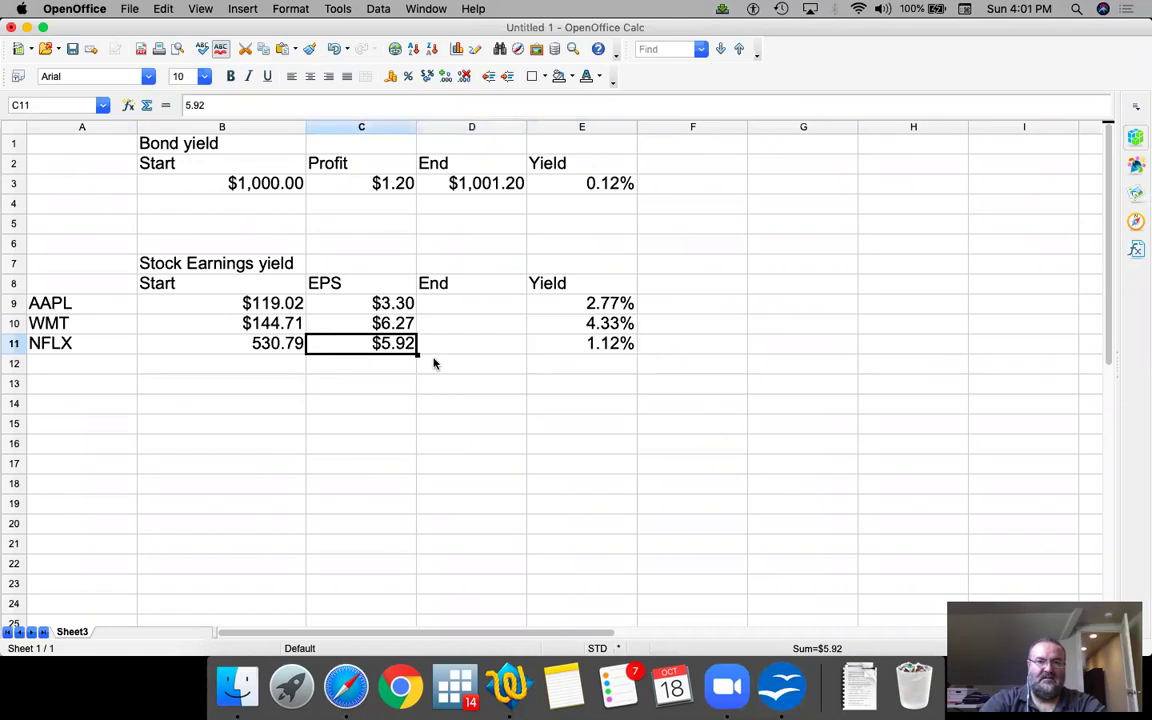
{"action": "key", "text": "Left"}
{"action": "key", "text": "shift+Down"}
{"action": "key", "text": "shift+Down"}
{"action": "left_click", "coordinate": [434, 363]}
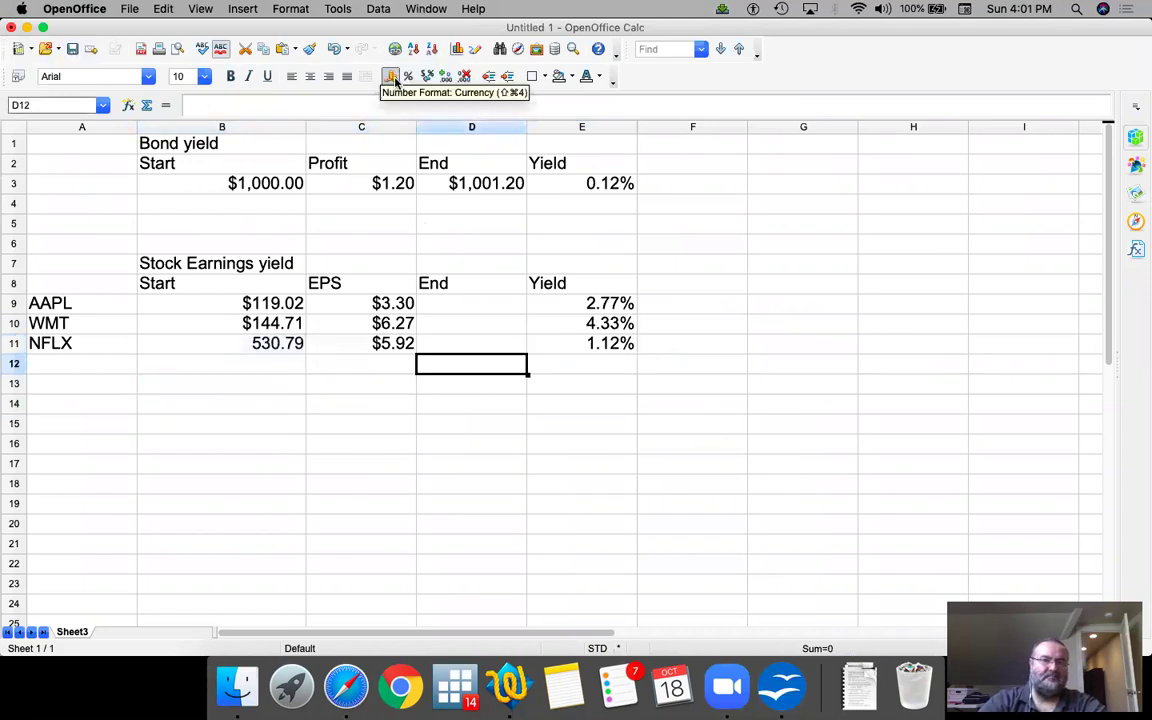
{"action": "left_click", "coordinate": [260, 345]}
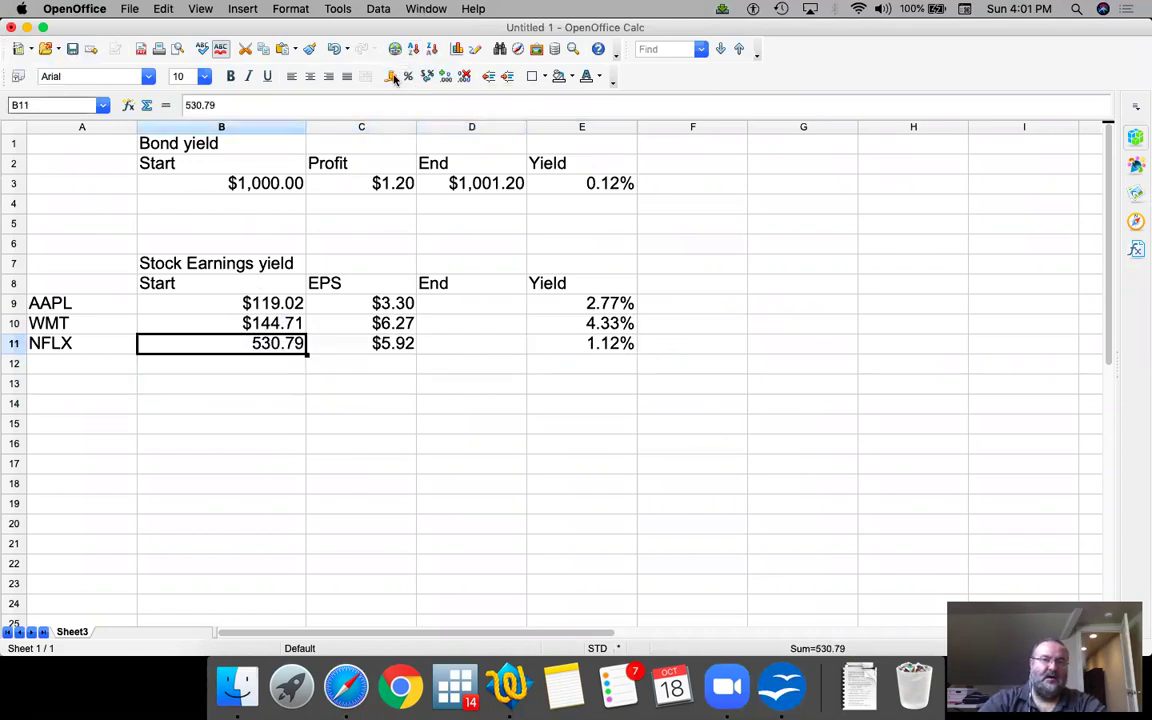
{"action": "left_click", "coordinate": [391, 77]}
{"action": "key", "text": "Right"}
{"action": "key", "text": "Right"}
{"action": "key", "text": "Right"}
{"action": "key", "text": "Left"}
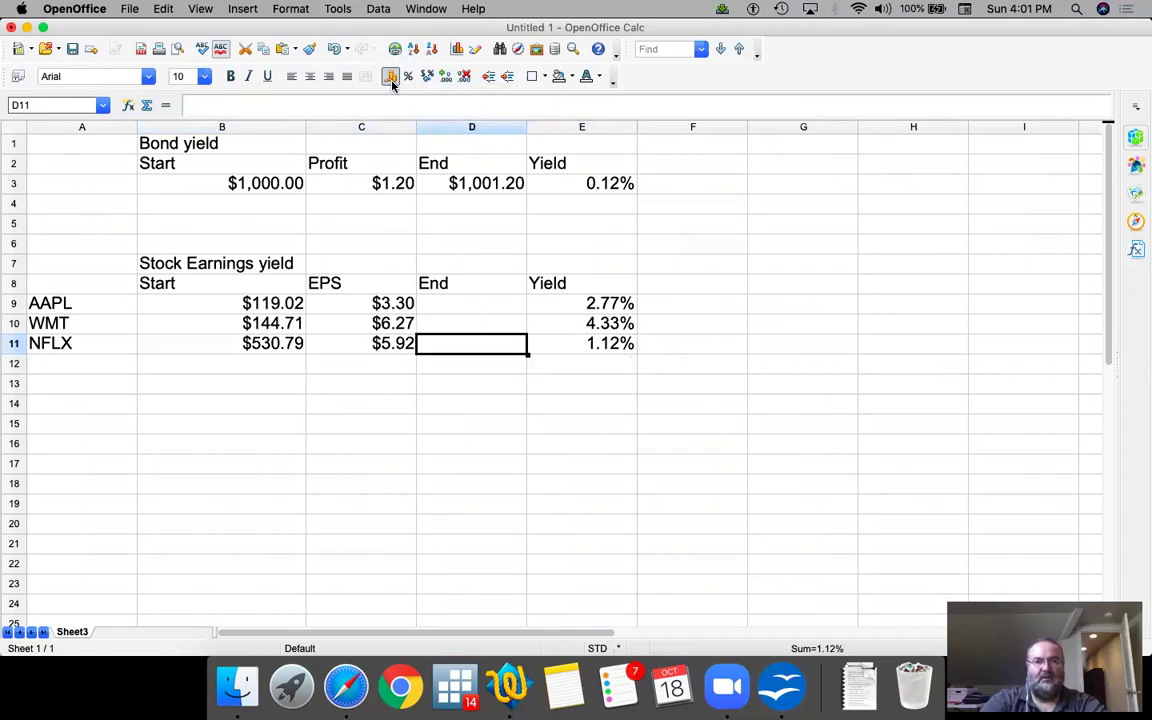
- Select A12 for the next stock, and open the Costco (COST) quote page on Yahoo Finance in Safari
{"action": "key", "text": "Left"}
{"action": "key", "text": "Left"}
{"action": "key", "text": "Left"}
{"action": "key", "text": "Down"}
{"action": "key", "text": "super+Tab"}
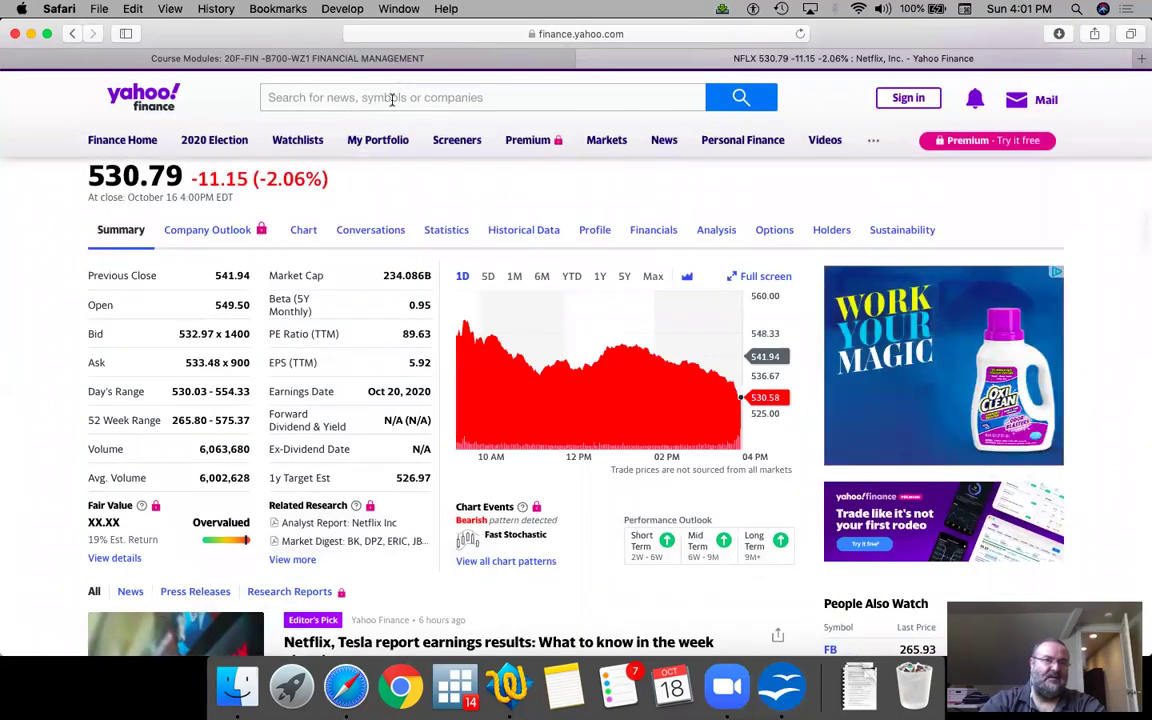
{"action": "left_click", "coordinate": [388, 98]}
{"action": "type", "text": "cost"}
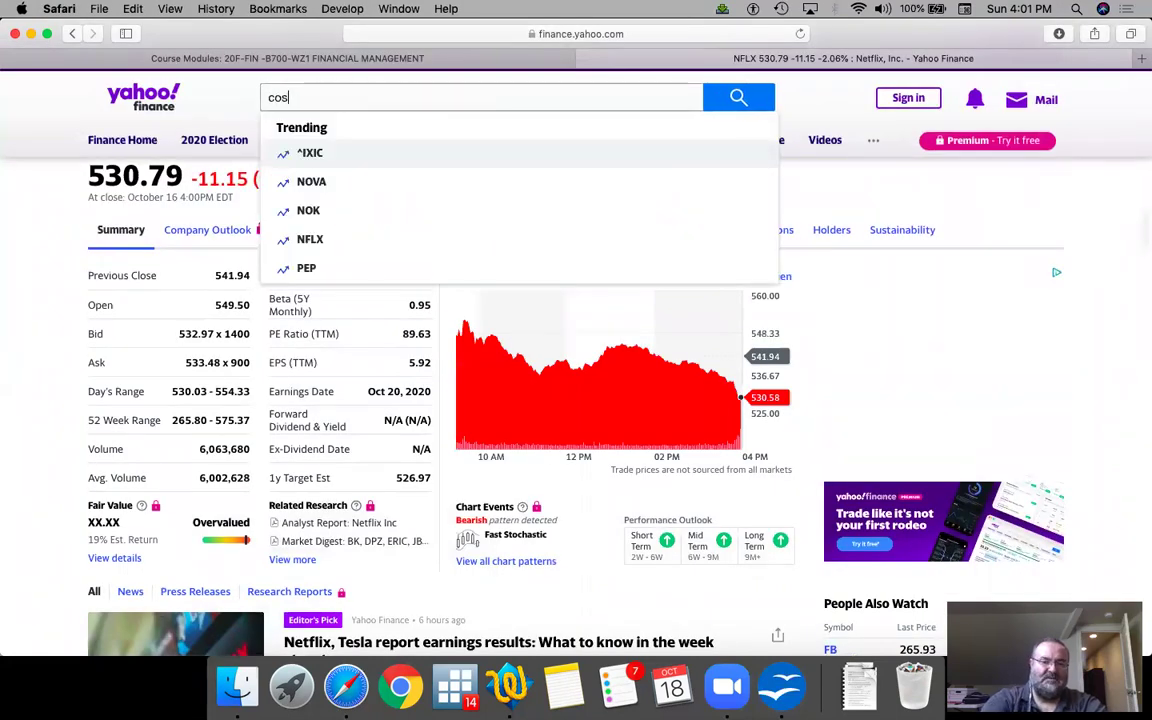
{"action": "left_click", "coordinate": [360, 153]}
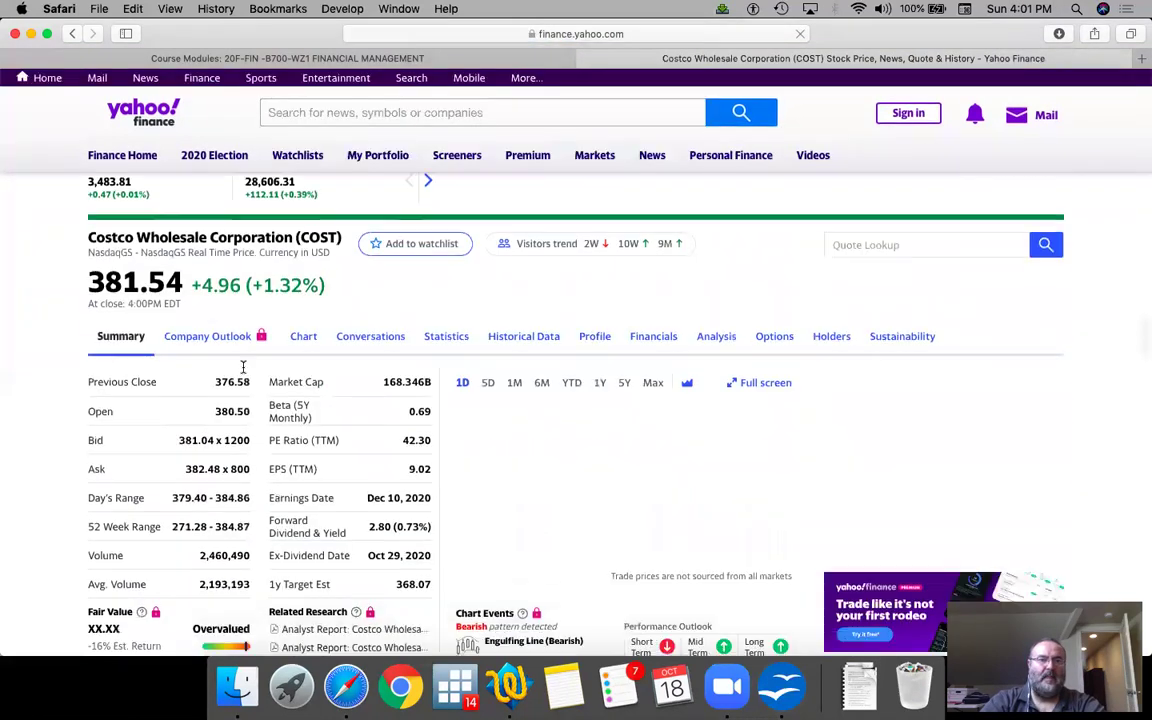
- Return to OpenOffice Calc and enter COST in A12 with its Yahoo Finance share price of 381.54 in B12
{"action": "key", "text": "super+Tab"}
{"action": "type", "text": "COST"}
{"action": "key", "text": "Return"}
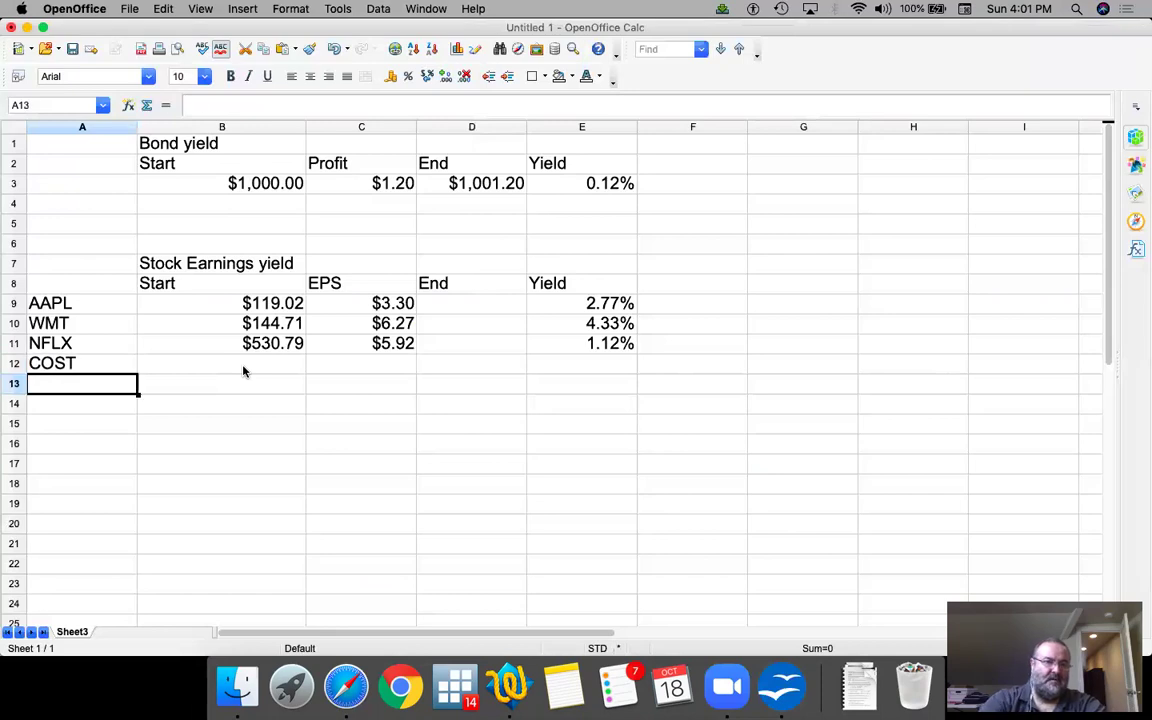
{"action": "left_click", "coordinate": [243, 371]}
{"action": "key", "text": "super+Tab"}
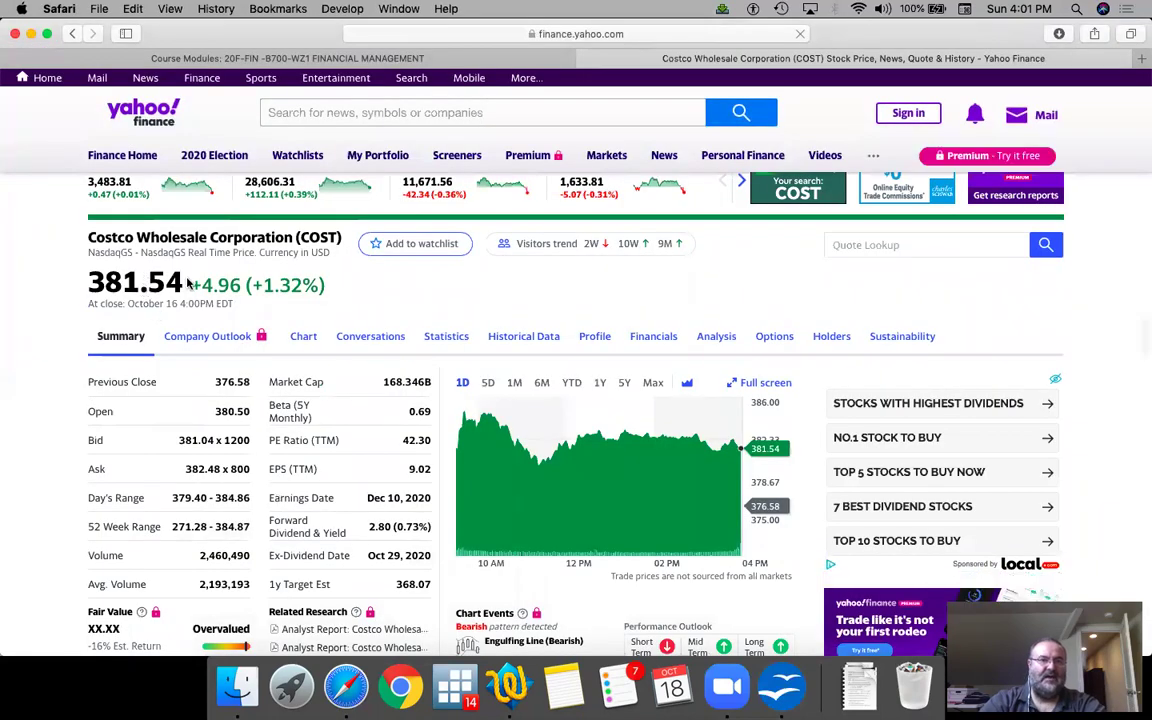
{"action": "key", "text": "super+Tab"}
{"action": "type", "text": "381.54"}
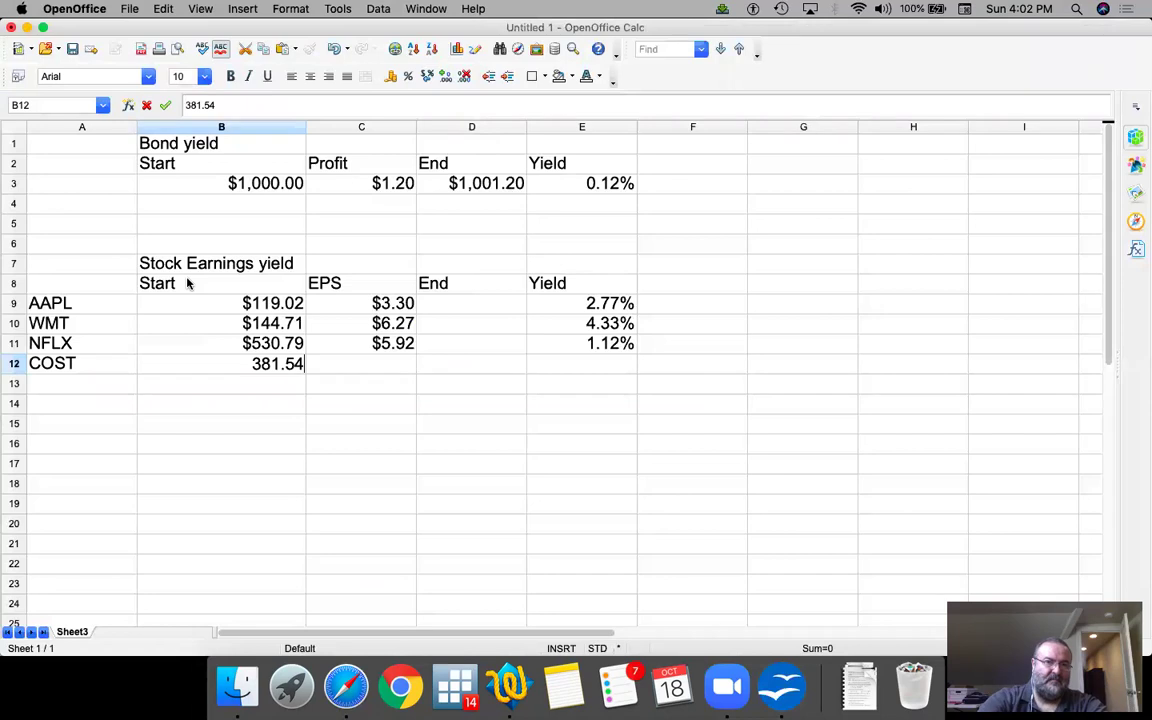
{"action": "key", "text": "Tab"}
- Check Costco's EPS on the Yahoo Finance page in Safari and enter 9.02 in C12 of the OpenOffice Calc sheet
{"action": "key", "text": "super+Tab"}
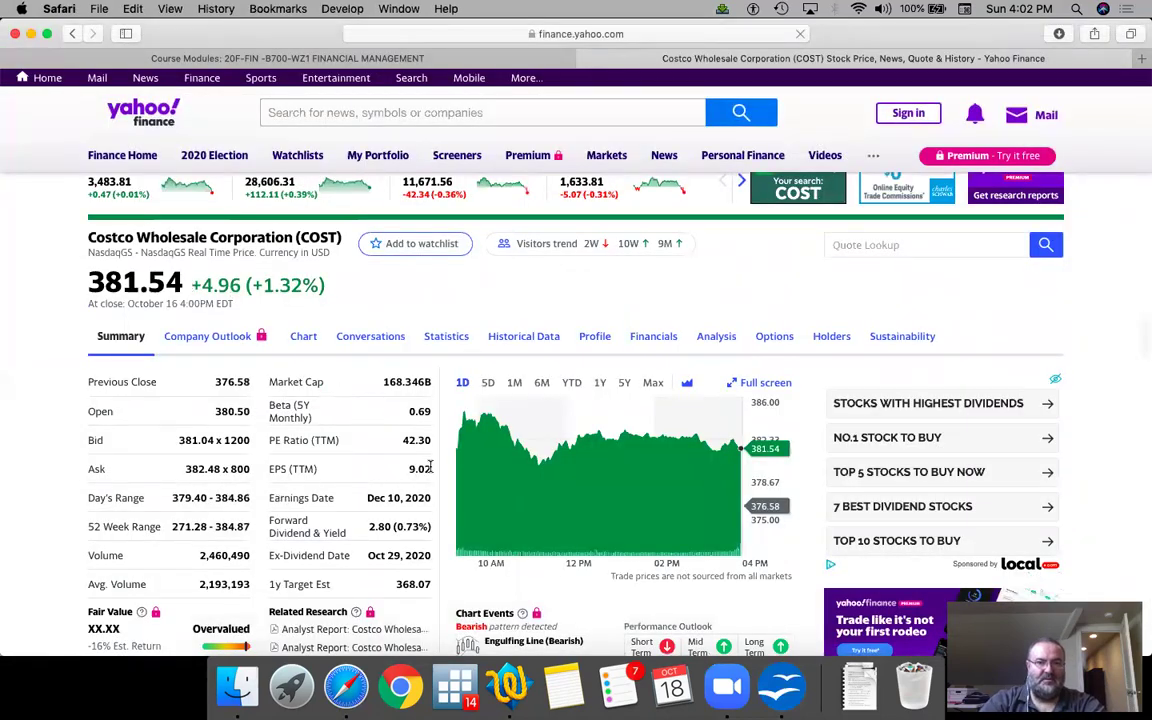
{"action": "key", "text": "super+Tab"}
{"action": "type", "text": "9.02"}
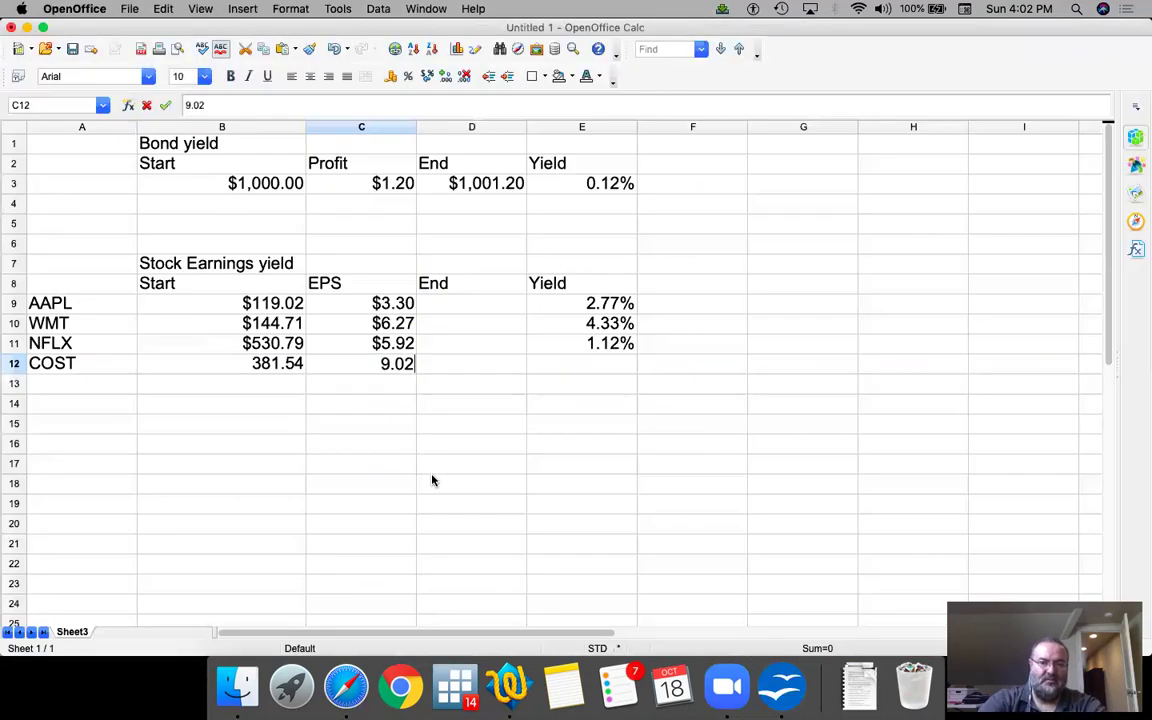
{"action": "key", "text": "Tab"}
- Copy the yield formula from E11 into E12 for Costco
{"action": "key", "text": "Right"}
{"action": "key", "text": "Up"}
{"action": "key", "text": "super+c"}
{"action": "key", "text": "Down"}
{"action": "key", "text": "super+v"}
- Format Costco's share price in B12 as currency
{"action": "key", "text": "Left"}
{"action": "key", "text": "Left"}
{"action": "key", "text": "Left"}
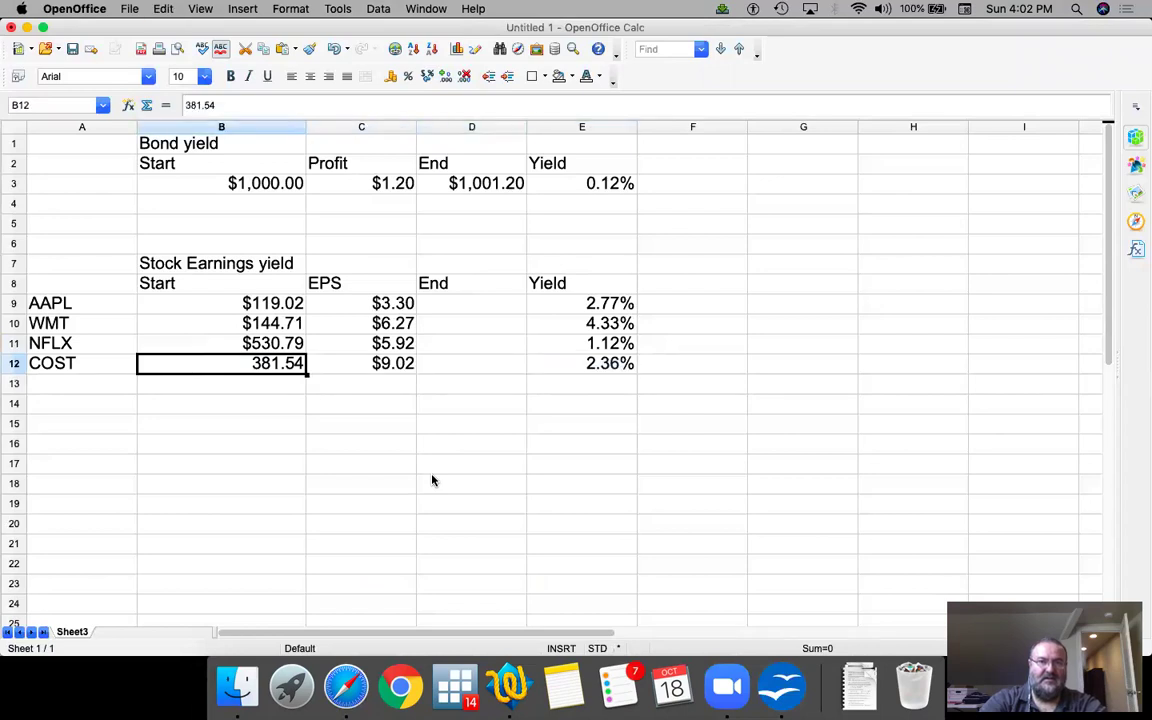
{"action": "left_click", "coordinate": [389, 76]}
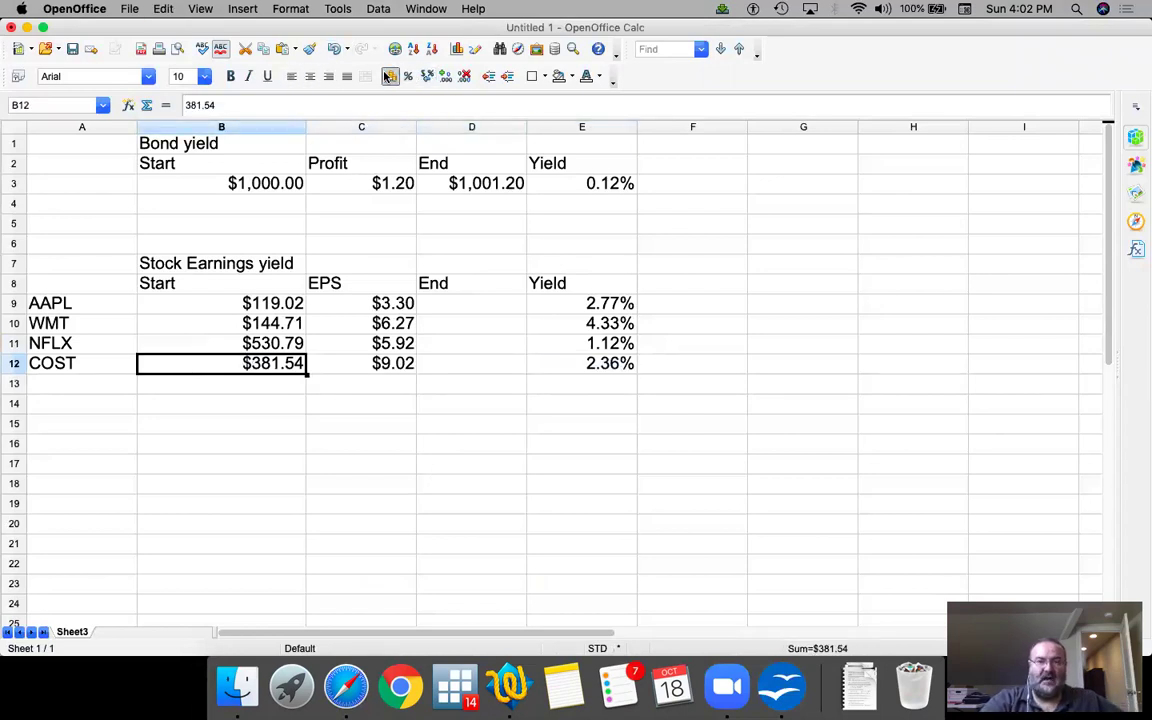
{"action": "key", "text": "Right"}
{"action": "key", "text": "Right"}
{"action": "key", "text": "Right"}
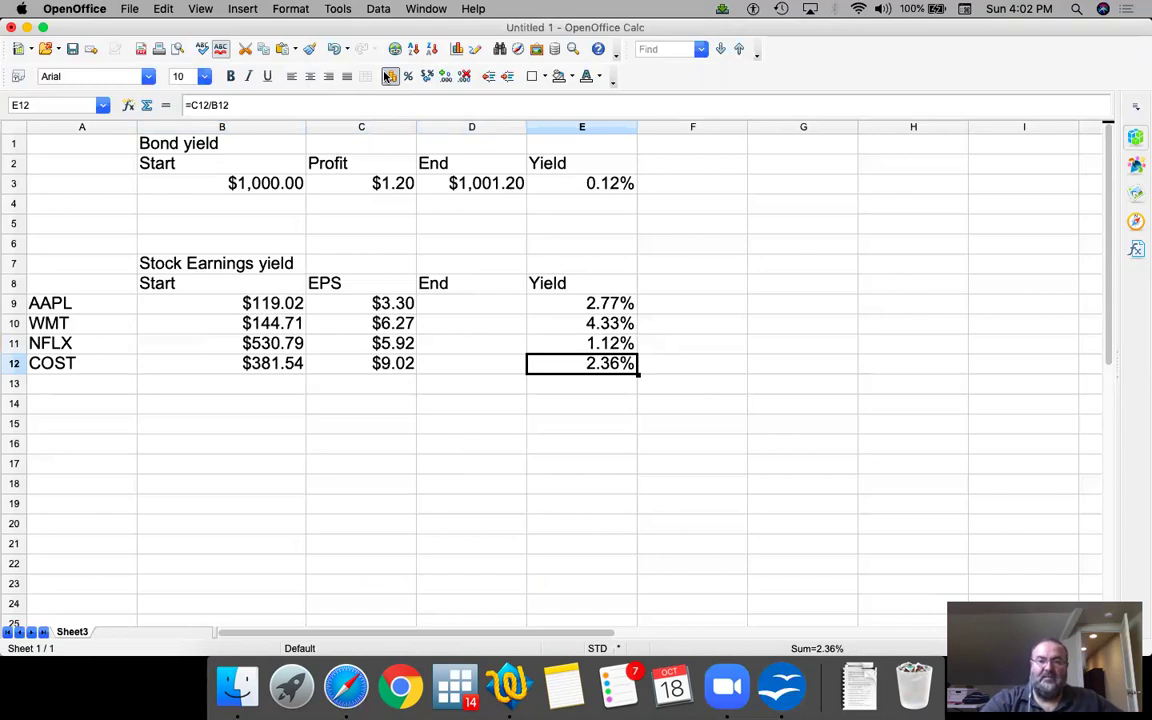
{"action": "key", "text": "Right"}
{"action": "key", "text": "Right"}
{"action": "key", "text": "Left"}
{"action": "key", "text": "Up"}
{"action": "key", "text": "Up"}
{"action": "key", "text": "Up"}
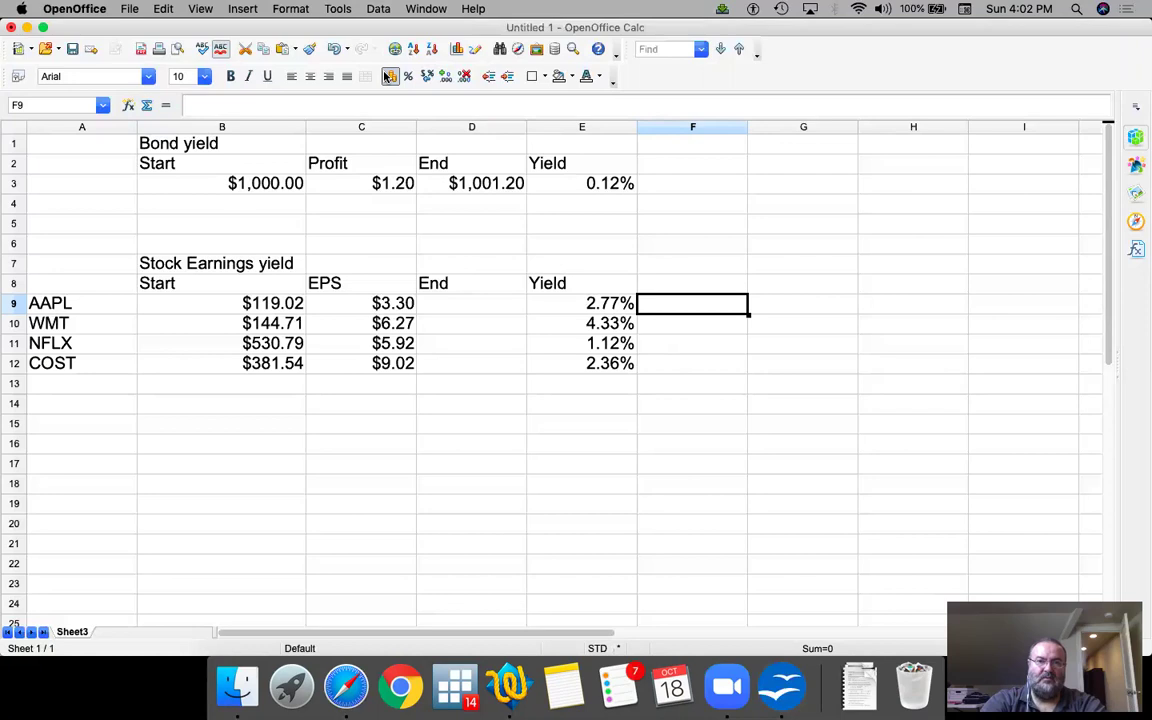
{"action": "key", "text": "Left"}
{"action": "key", "text": "Left"}
{"action": "key", "text": "Left"}
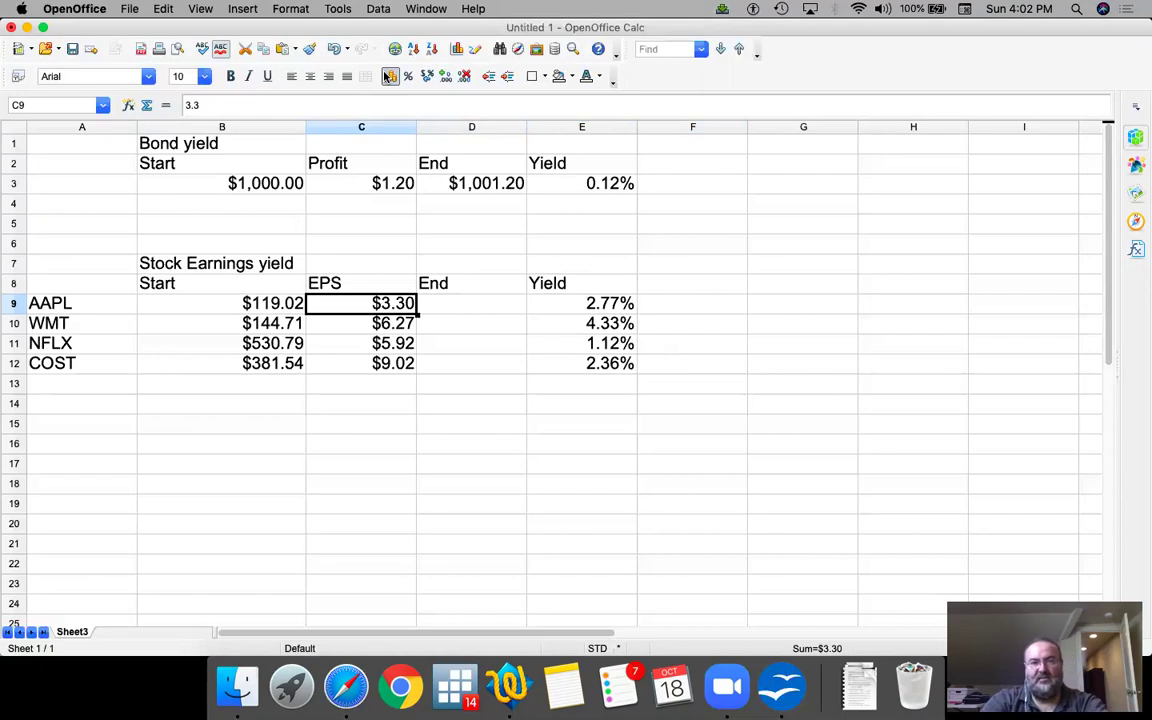
- Examine the cells referenced by Apple's yield formula in E9
{"action": "key", "text": "Right"}
{"action": "key", "text": "Right"}
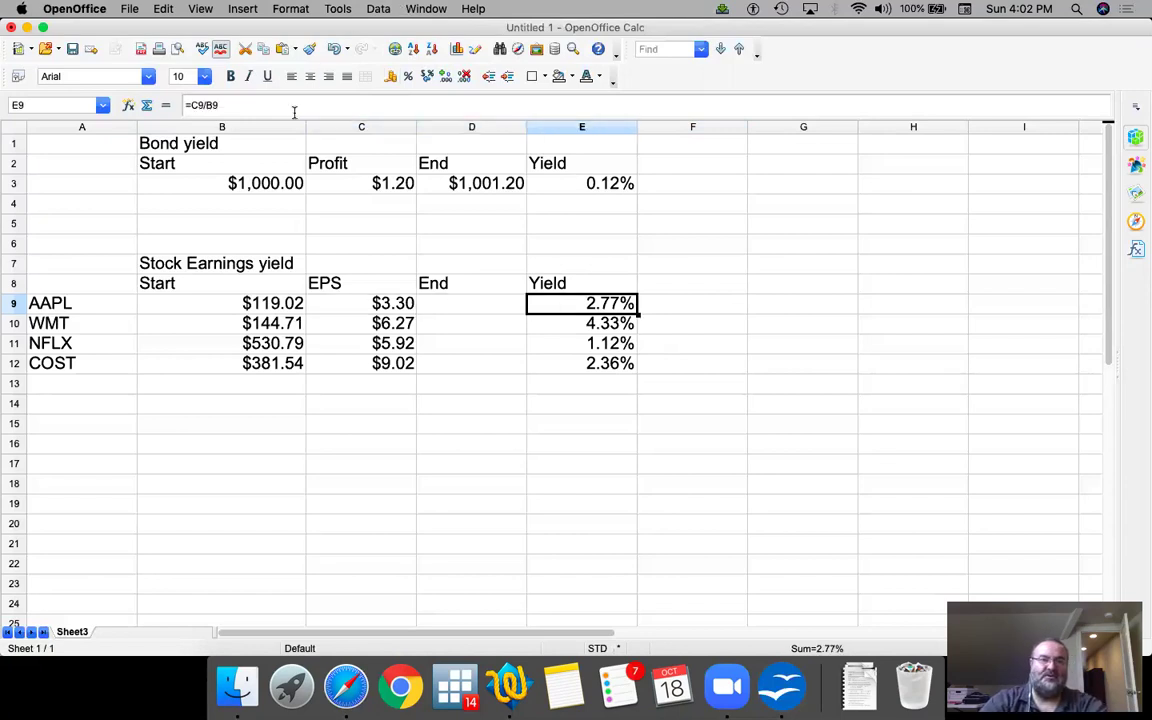
{"action": "left_click", "coordinate": [289, 108]}
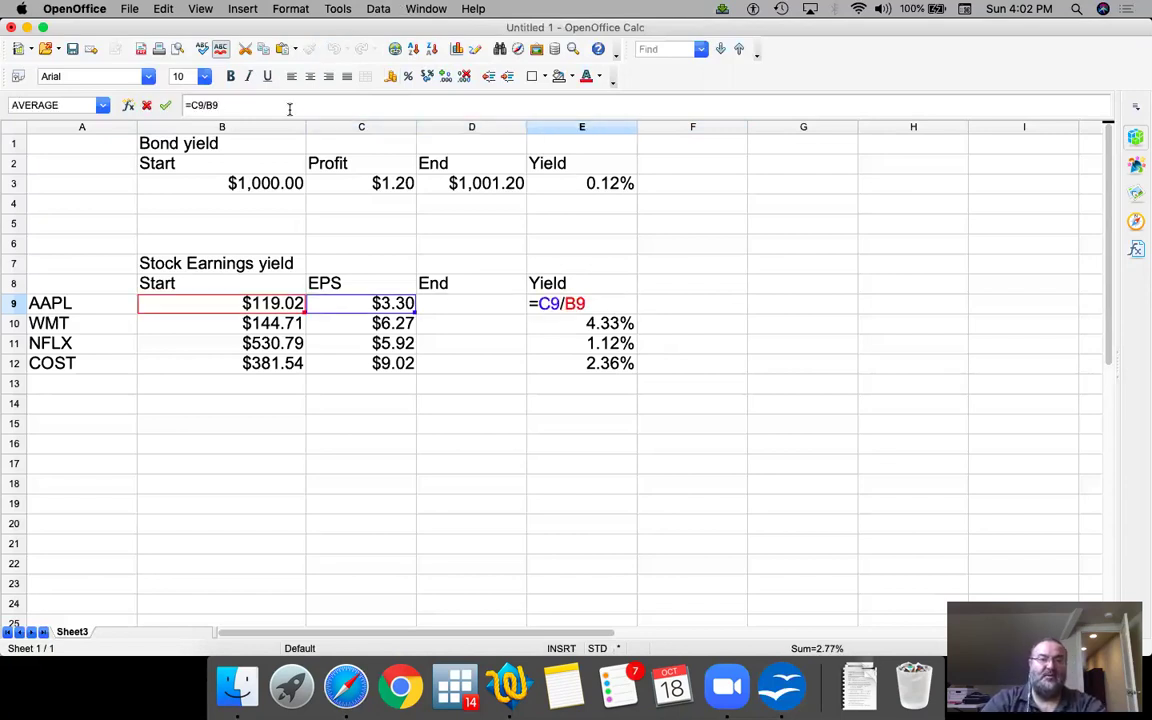
{"action": "key", "text": "Return"}
- Calculate Apple's price-to-earnings ratio in F9 with the formula =B9/C9
{"action": "key", "text": "Right"}
{"action": "type", "text": "="}
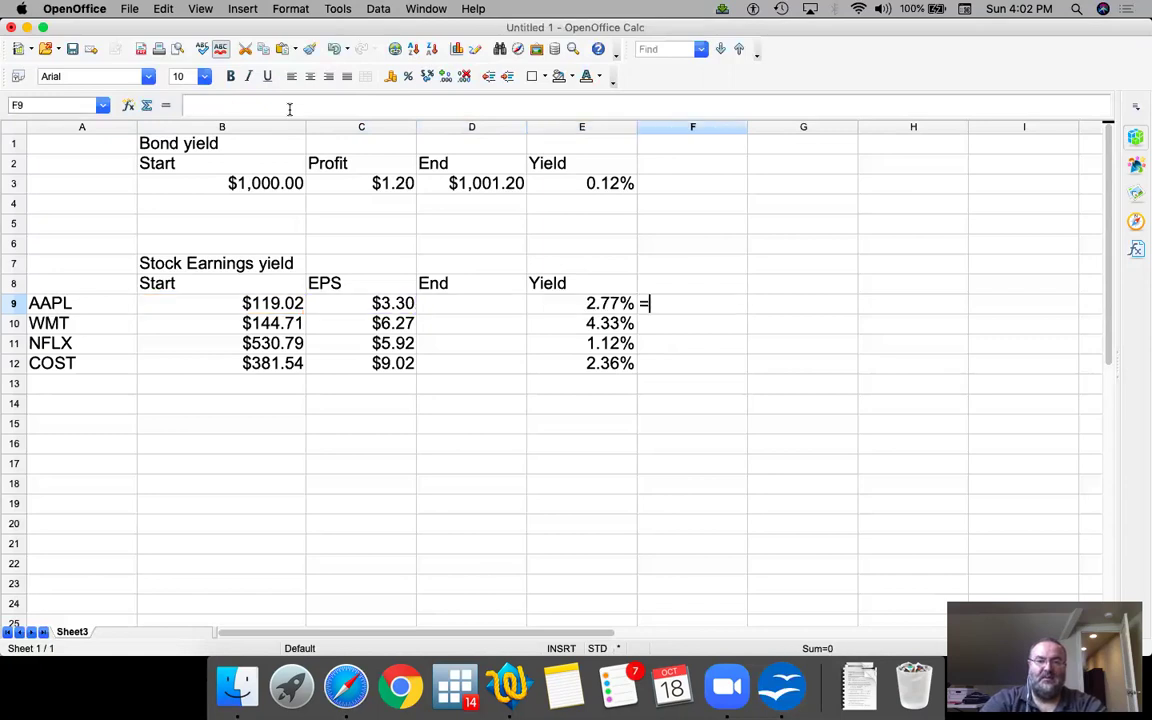
{"action": "key", "text": "Left"}
{"action": "key", "text": "Left"}
{"action": "key", "text": "Left"}
{"action": "key", "text": "Left"}
{"action": "type", "text": "/"}
{"action": "key", "text": "Left"}
{"action": "key", "text": "Left"}
{"action": "key", "text": "Left"}
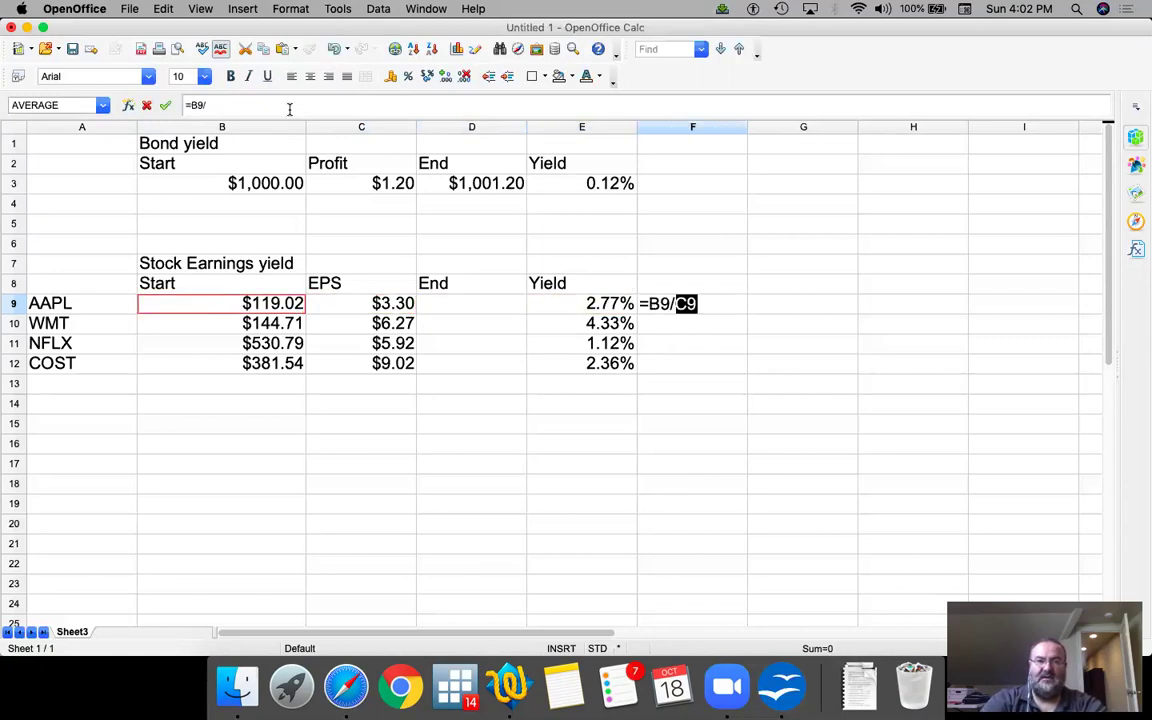
{"action": "key", "text": "Return"}
{"action": "key", "text": "Up"}
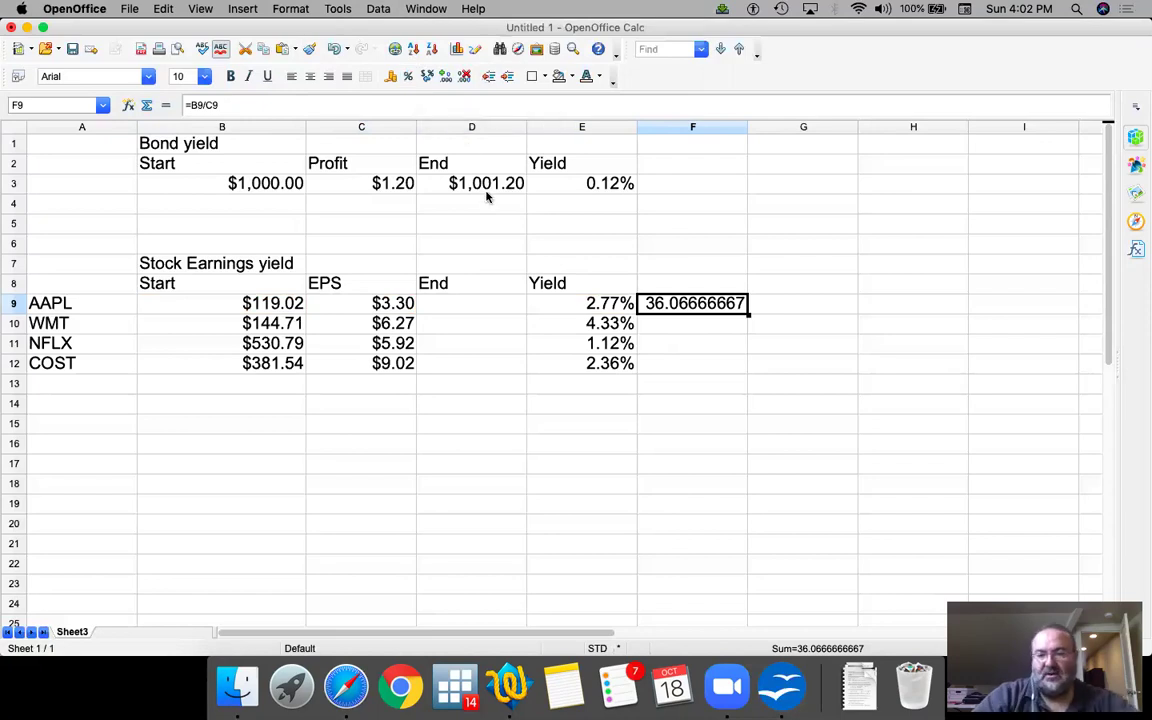
- Switch to Safari and check Costco's PE ratio on the Yahoo Finance page
{"action": "key", "text": "super+Tab"}
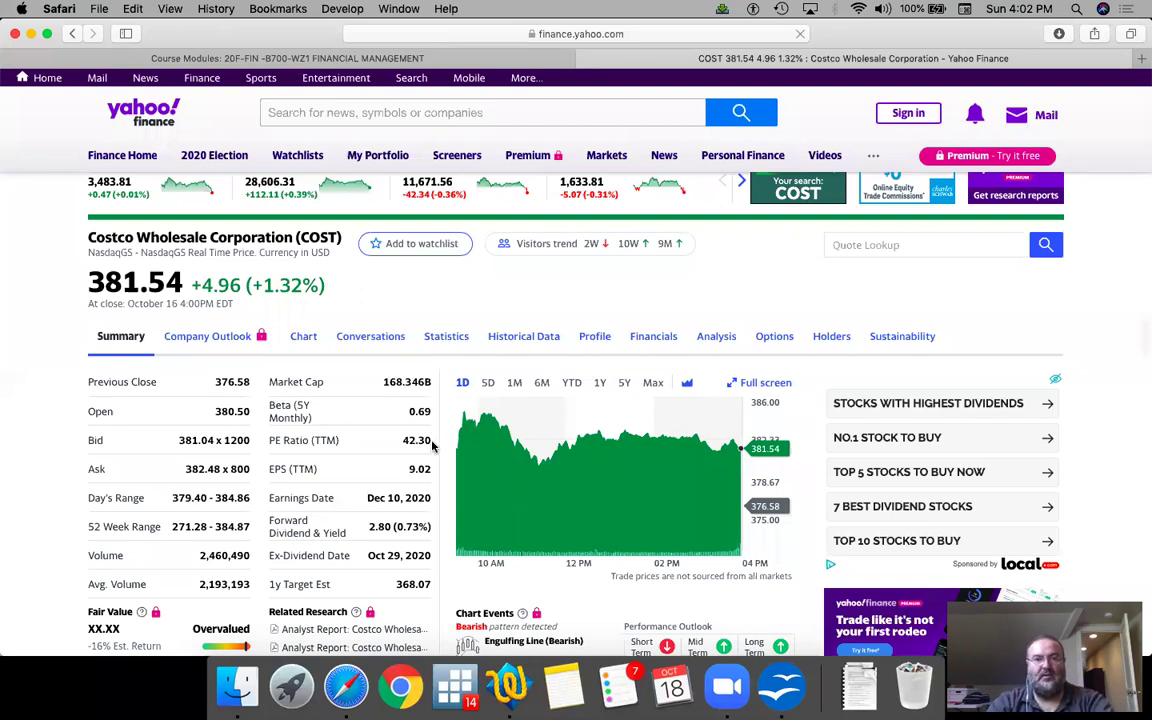
- Switch back to OpenOffice Calc and fill Apple's P/E formula from F9 down to Costco's row in F12
{"action": "key", "text": "super+Tab"}
{"action": "key", "text": "shift+Down"}
{"action": "key", "text": "shift+Down"}
{"action": "key", "text": "shift+Down"}
{"action": "key", "text": "ctrl+d"}
{"action": "key", "text": "Down"}
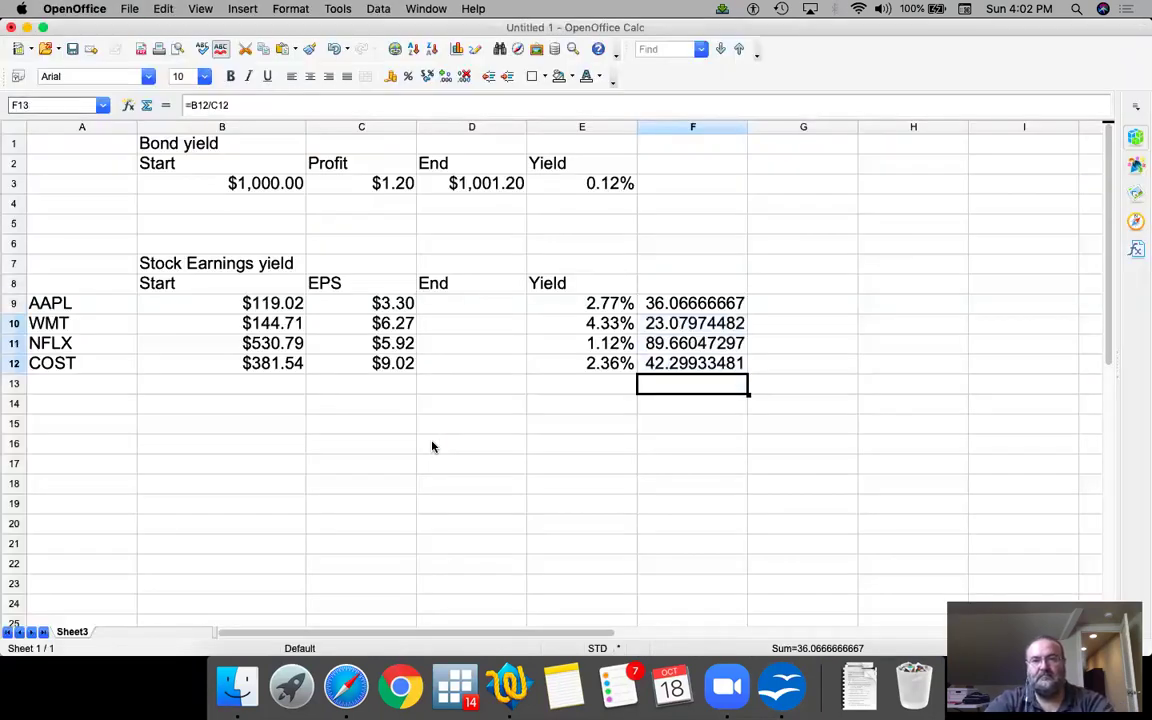
- Show the P/E ratios in F9:F12 with two decimal places
{"action": "key", "text": "Up"}
{"action": "key", "text": "Up"}
{"action": "key", "text": "Up"}
{"action": "key", "text": "Up"}
{"action": "key", "text": "shift+Down"}
{"action": "key", "text": "shift+Down"}
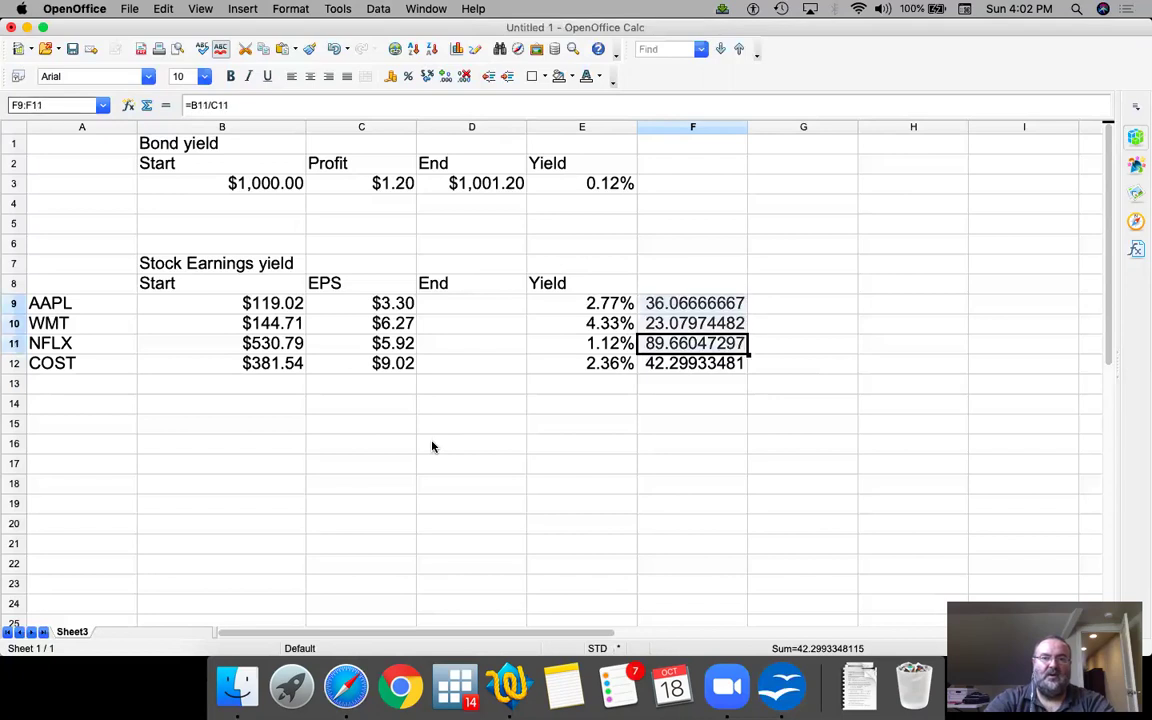
{"action": "key", "text": "shift+Down"}
{"action": "left_click", "coordinate": [464, 77]}
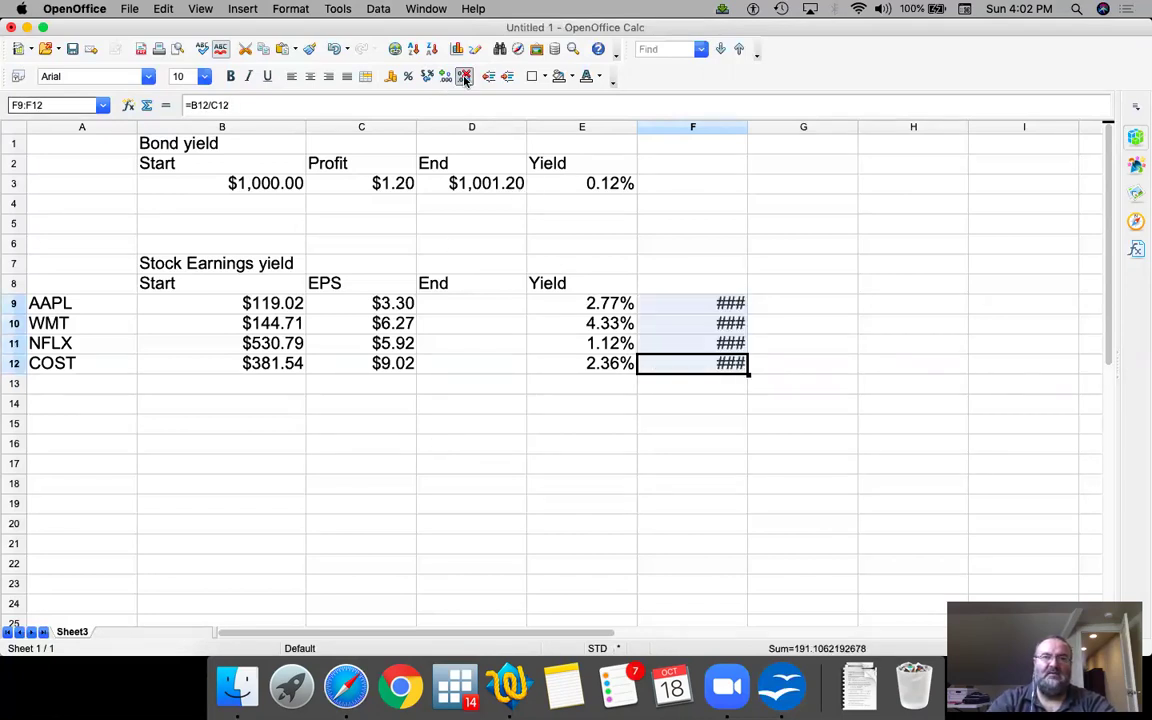
{"action": "left_click", "coordinate": [464, 77]}
{"action": "left_click", "coordinate": [464, 77]}
{"action": "left_click", "coordinate": [464, 77]}
{"action": "left_click", "coordinate": [464, 77]}
{"action": "left_click", "coordinate": [464, 77]}
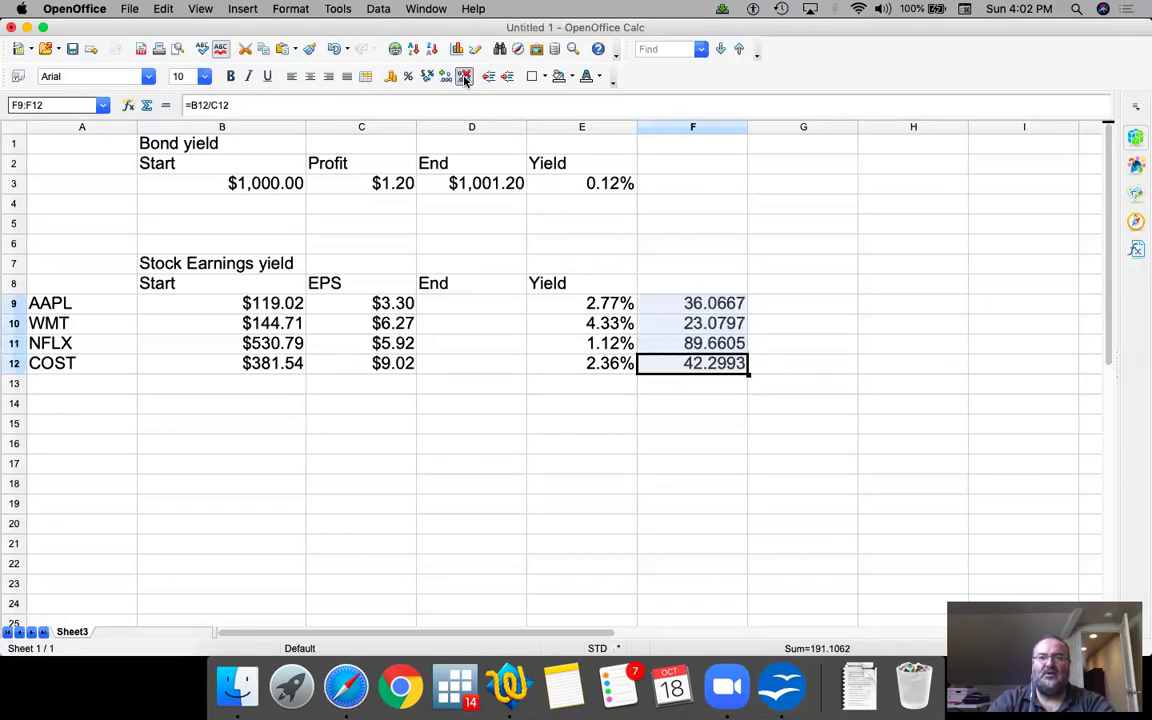
{"action": "left_click", "coordinate": [464, 77]}
{"action": "left_click", "coordinate": [464, 77]}
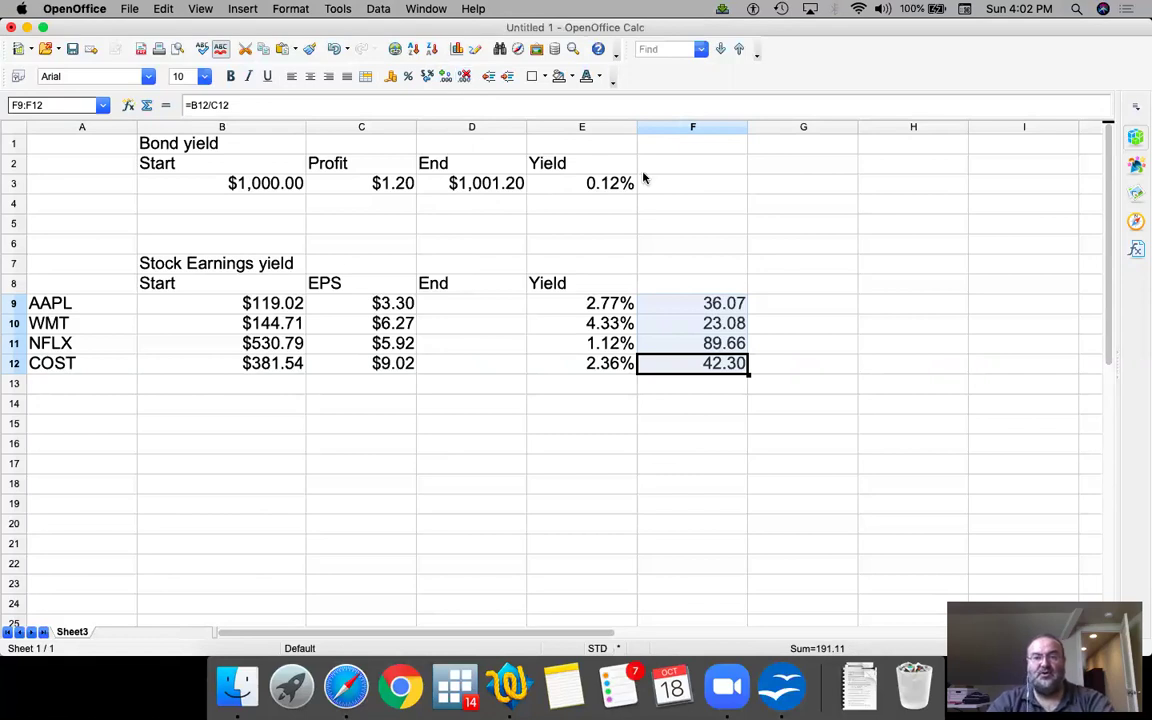
- Add the column heading P/E in F8 above the price-to-earnings ratios
{"action": "left_click", "coordinate": [716, 310]}
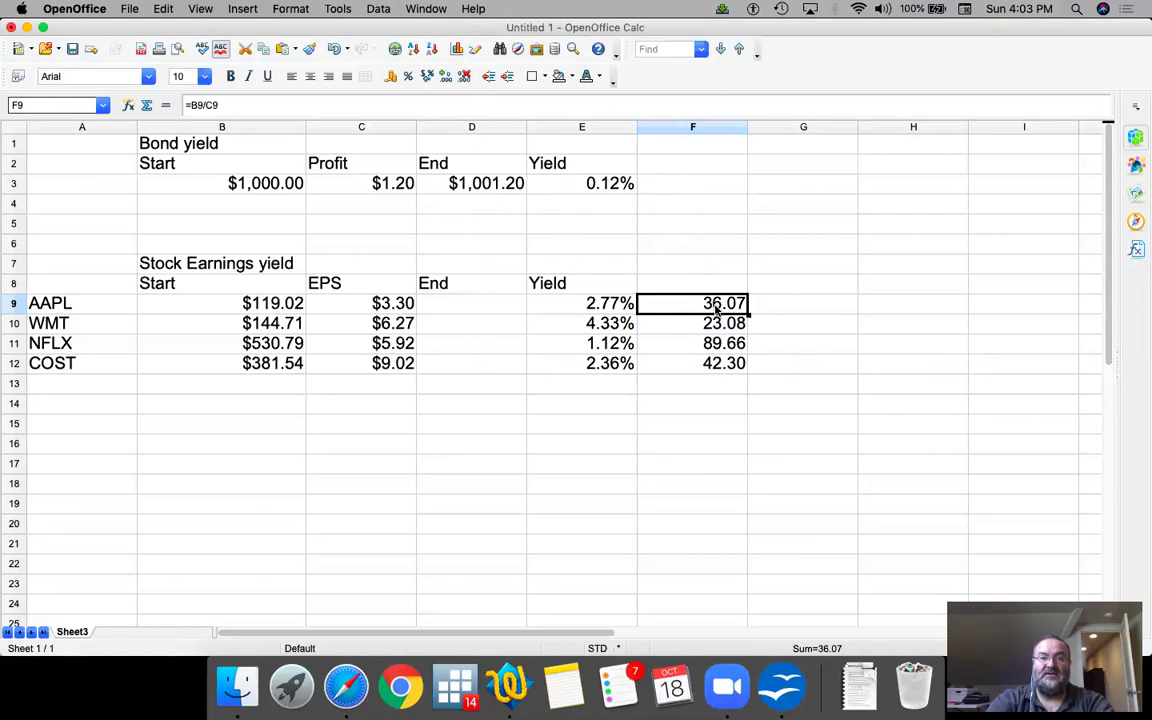
{"action": "key", "text": "Up"}
{"action": "type", "text": "P/E"}
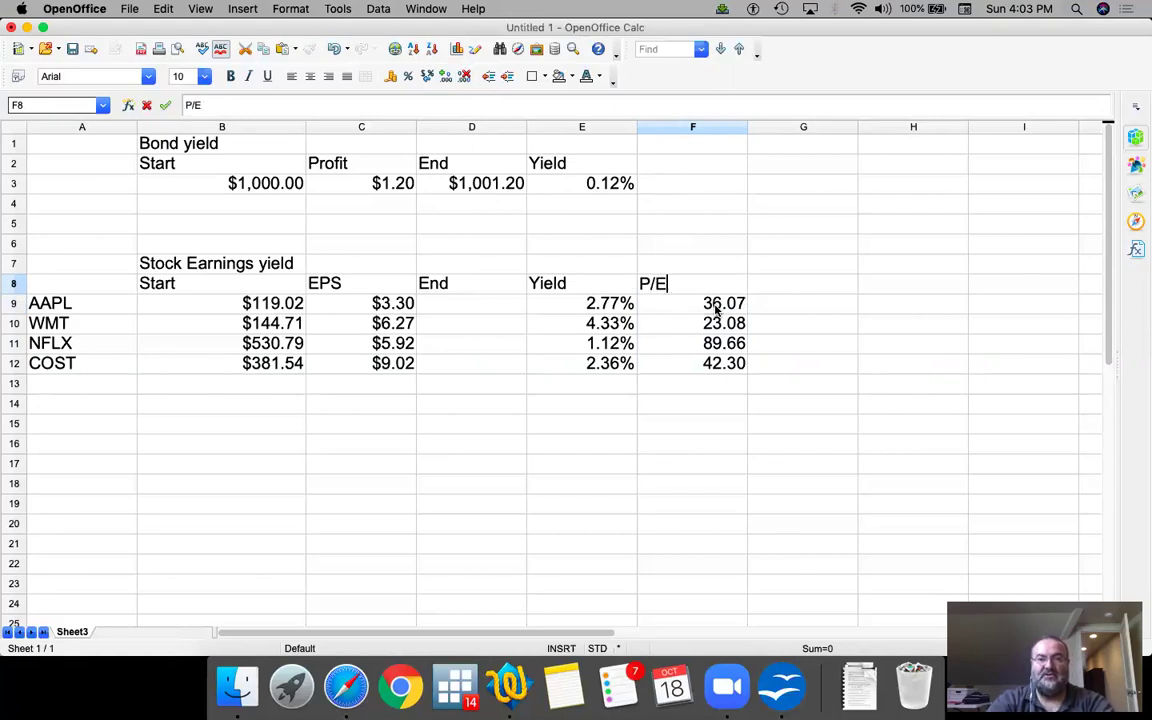
{"action": "key", "text": "Return"}
{"action": "key", "text": "Up"}
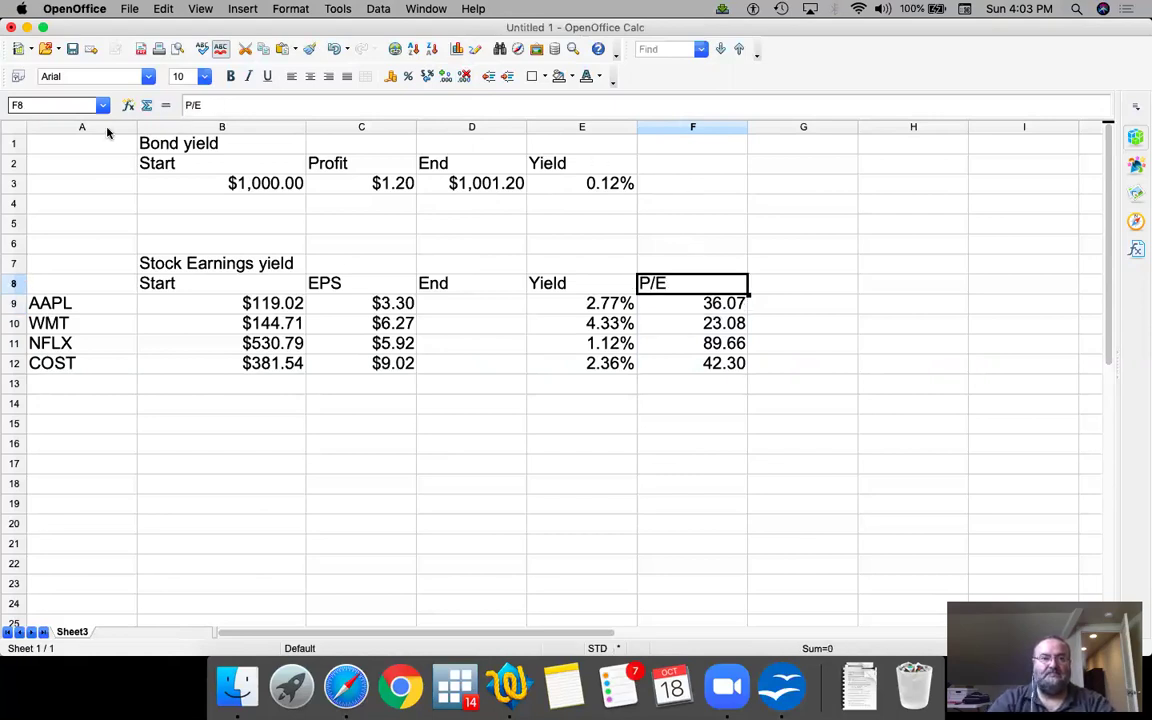
- Centre the contents of all cells in the sheet horizontally
{"action": "left_click", "coordinate": [21, 129]}
{"action": "left_click", "coordinate": [310, 76]}
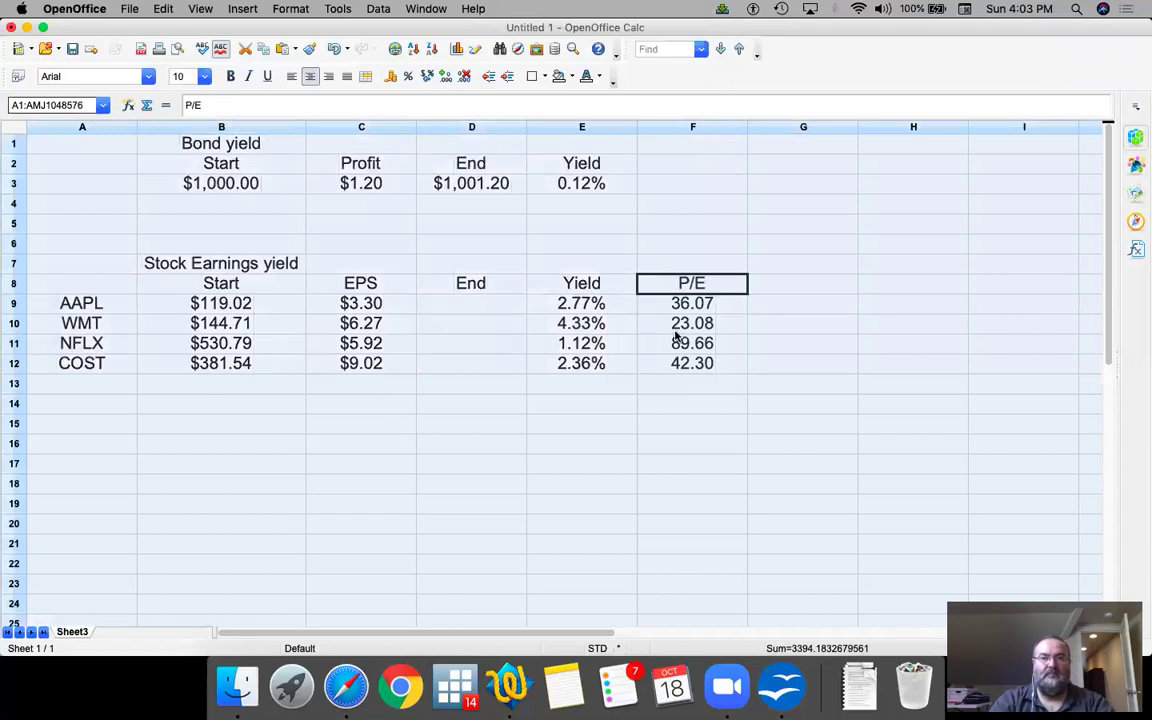
{"action": "left_click", "coordinate": [727, 306]}
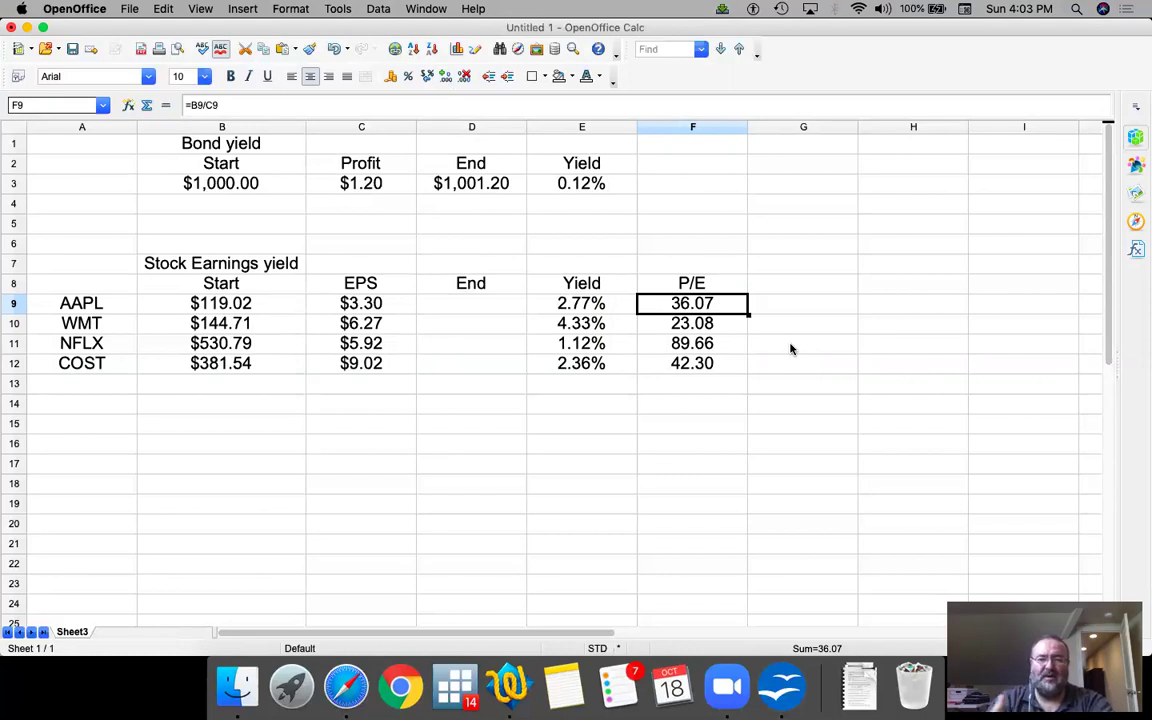
- Enter Earnings in E7 above the stock table's Yield heading
{"action": "key", "text": "Left"}
{"action": "key", "text": "Up"}
{"action": "key", "text": "Up"}
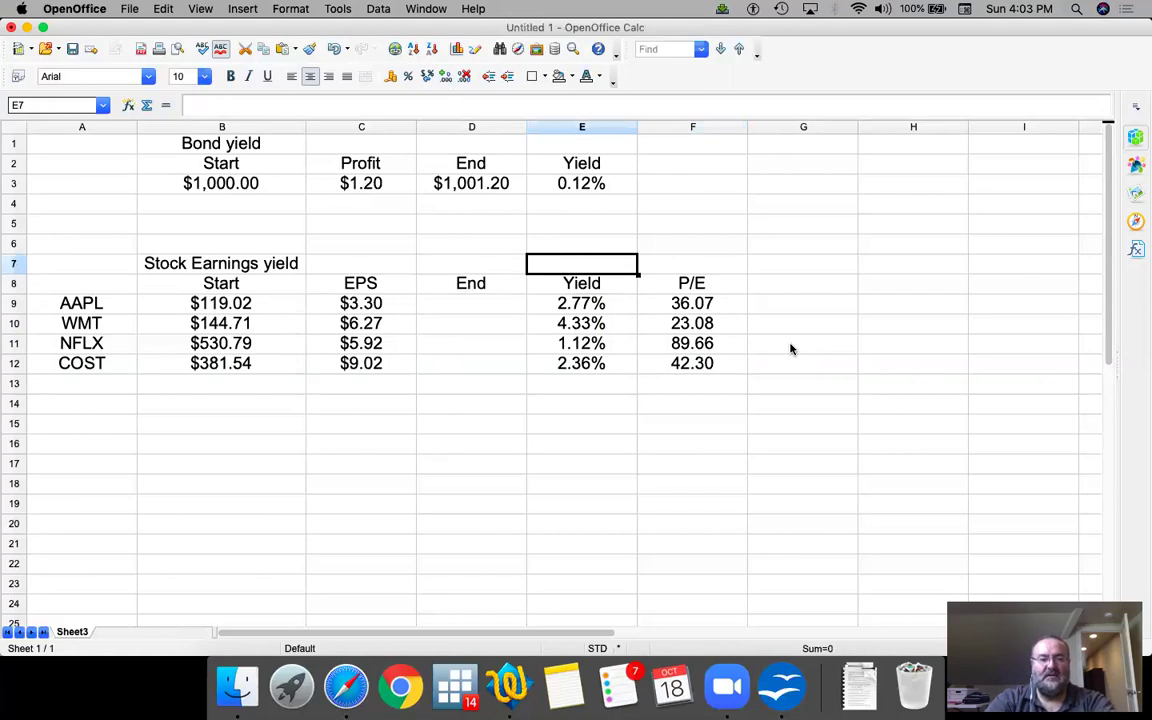
{"action": "type", "text": "Earnings"}
{"action": "key", "text": "Return"}
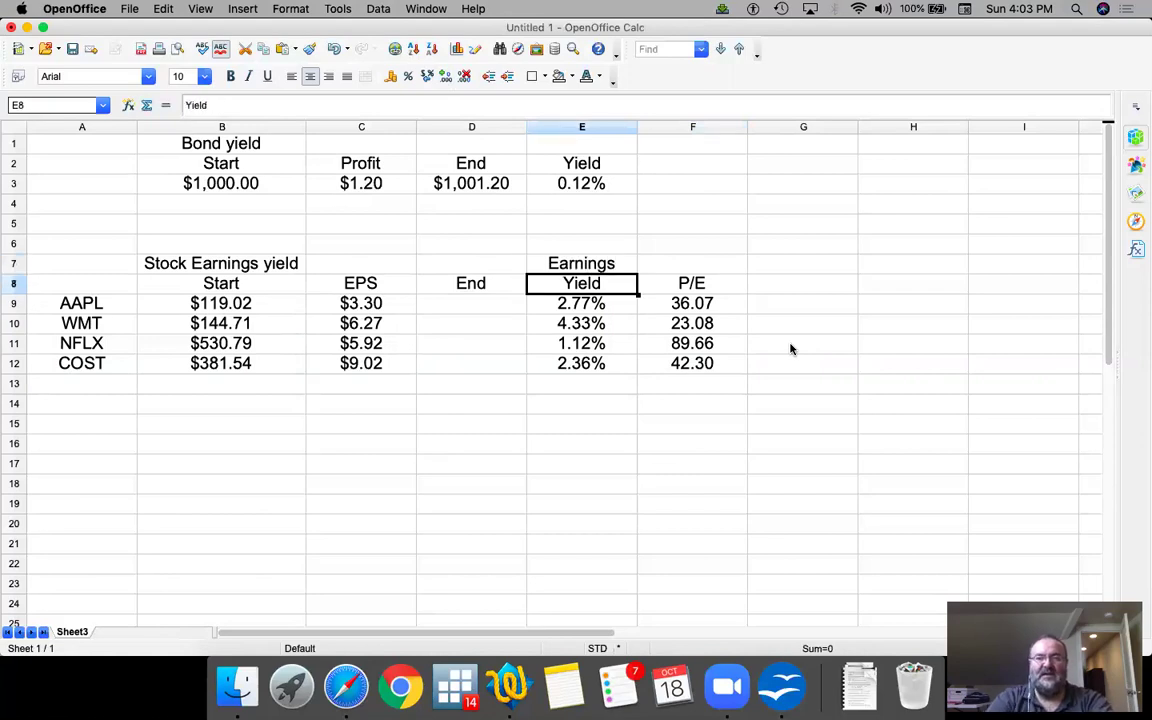
- Enter TTM in C7 above the EPS heading
{"action": "key", "text": "Down"}
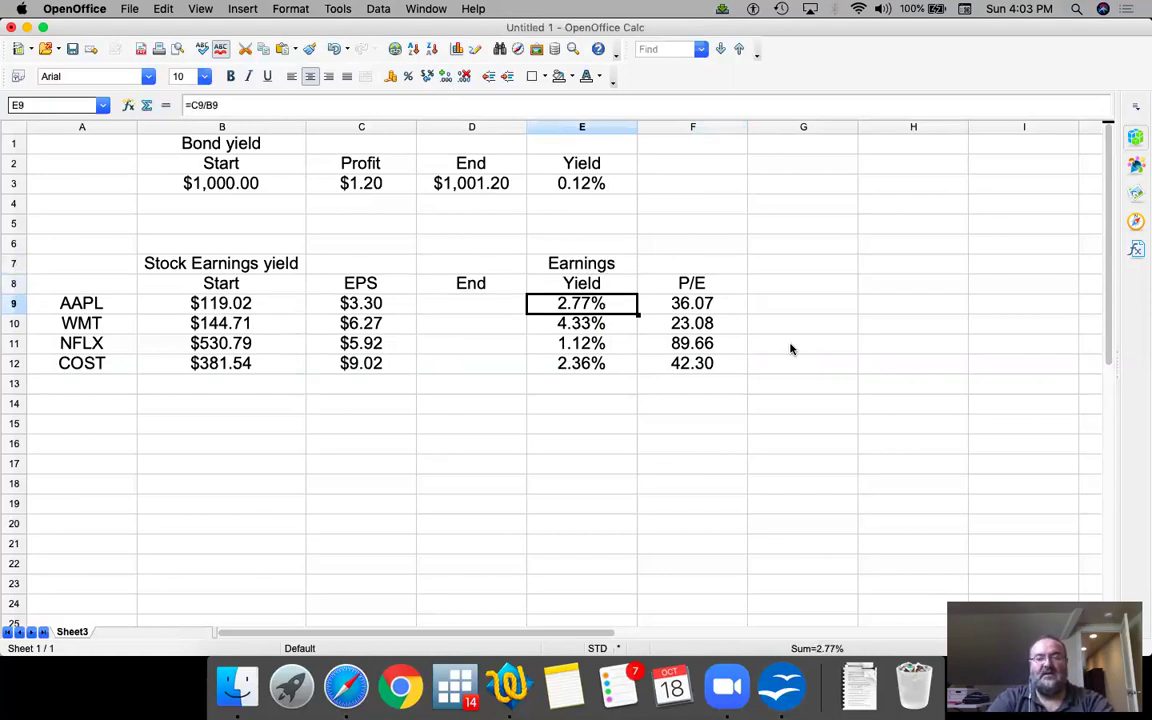
{"action": "key", "text": "Left"}
{"action": "key", "text": "Left"}
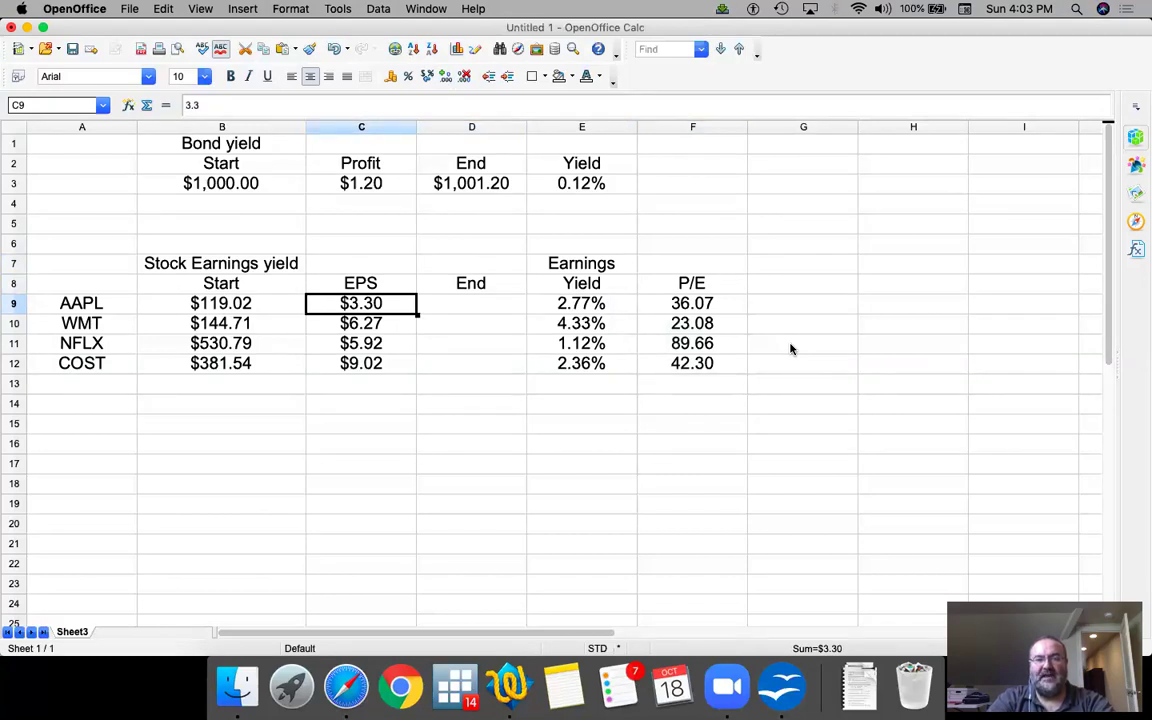
{"action": "key", "text": "Left"}
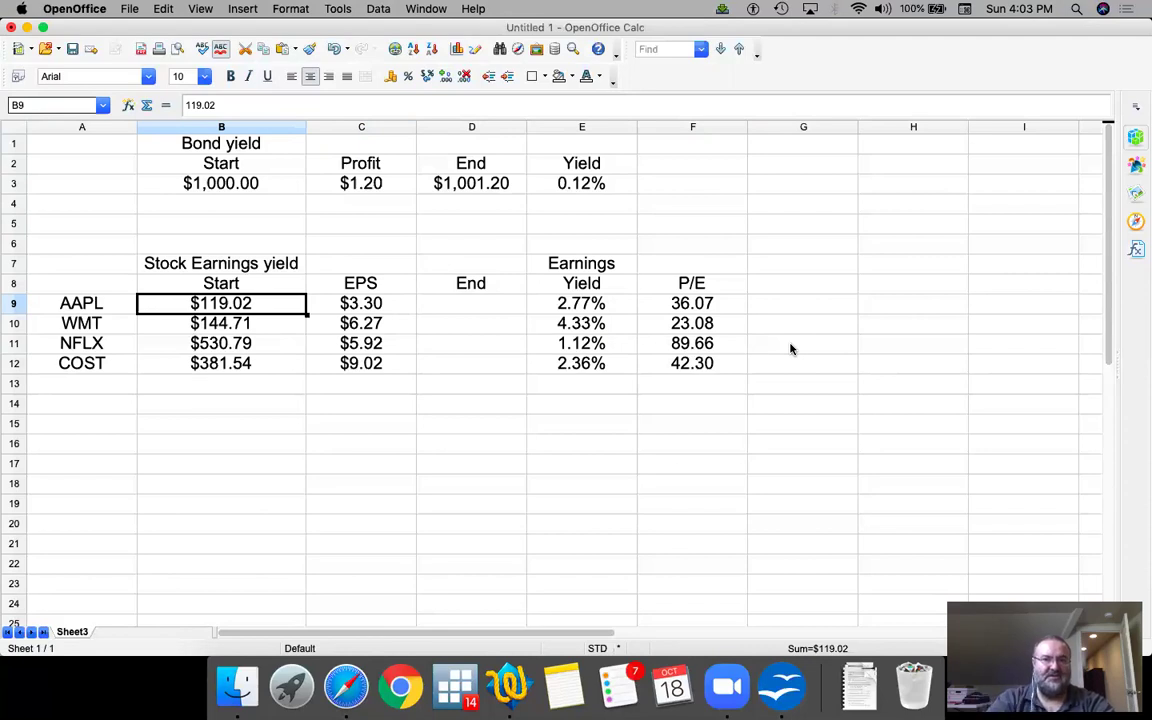
{"action": "key", "text": "Right"}
{"action": "key", "text": "Up"}
{"action": "key", "text": "Up"}
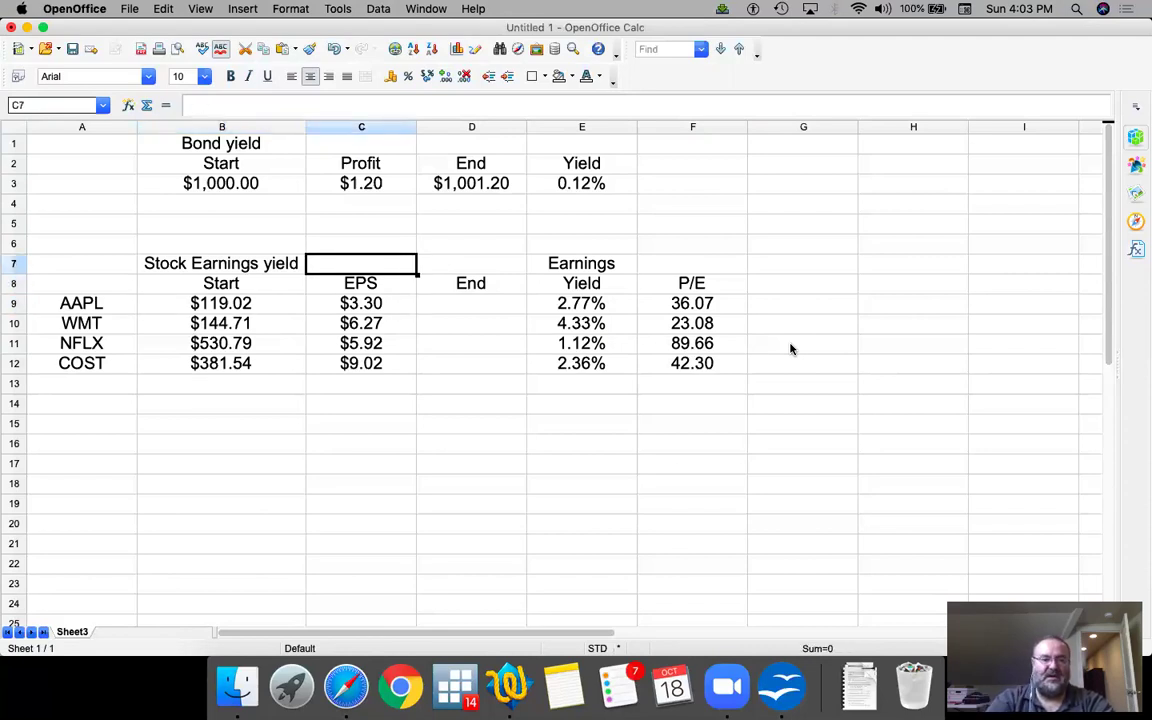
{"action": "type", "text": "TTM"}
{"action": "key", "text": "Return"}
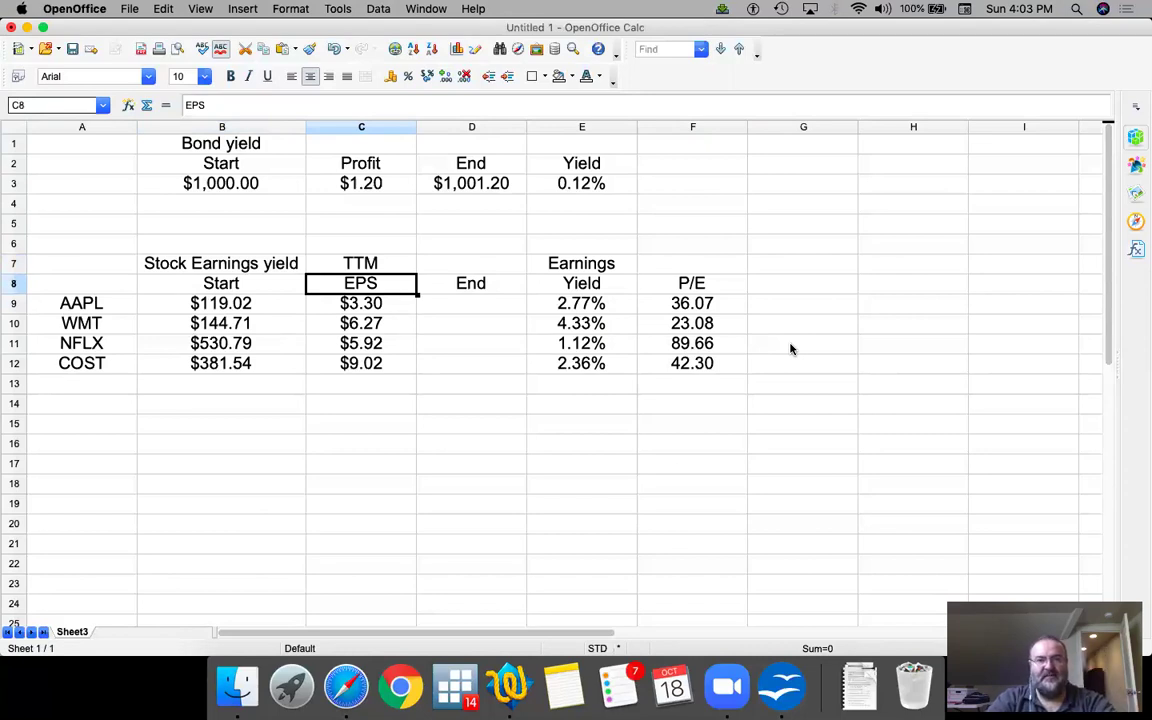
- Enter Expected in E6 above the Earnings Yield heading
{"action": "key", "text": "Down"}
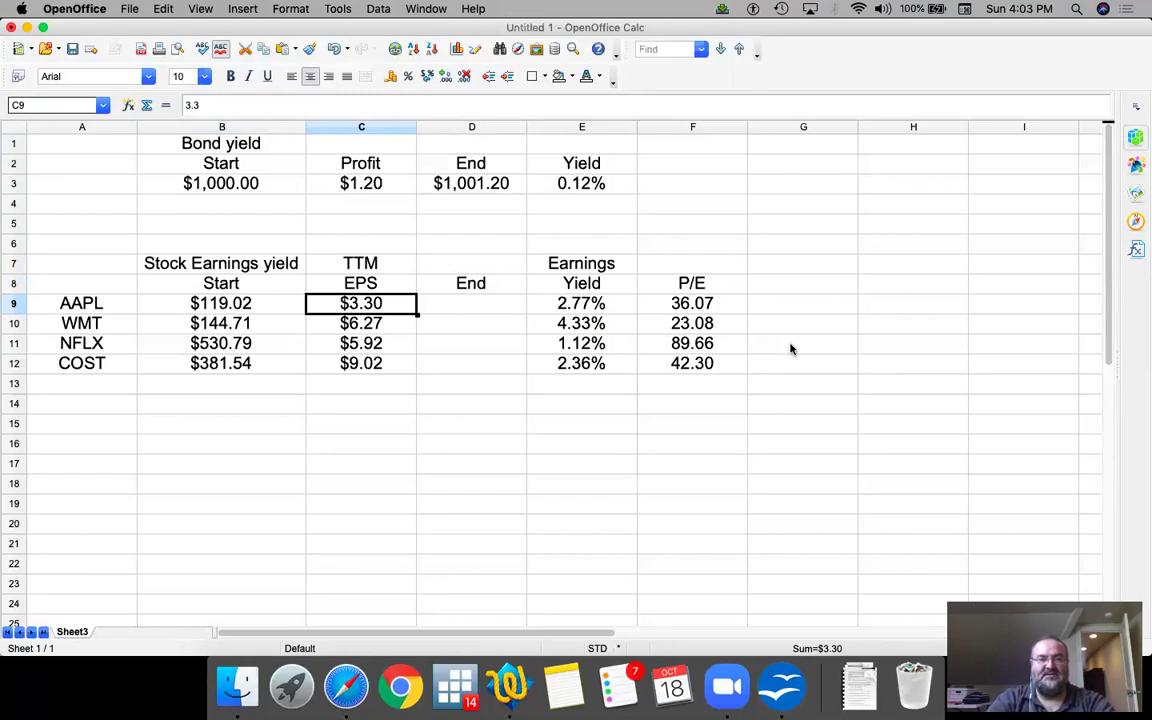
{"action": "key", "text": "Left"}
{"action": "key", "text": "Right"}
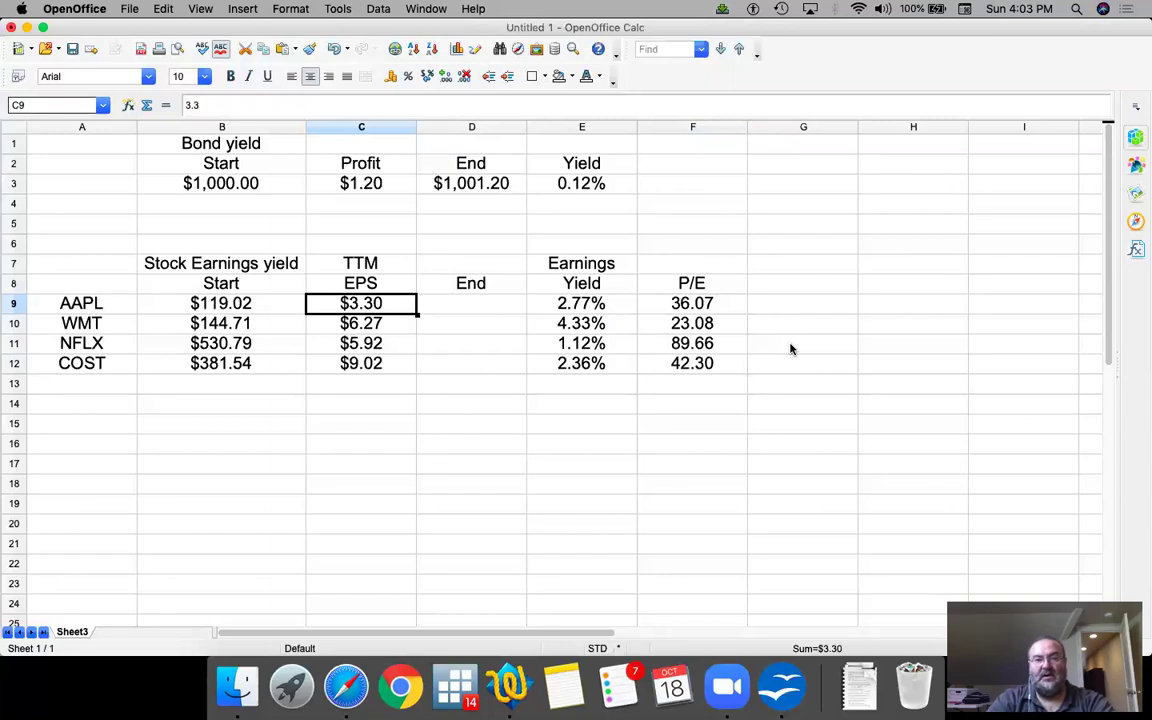
{"action": "key", "text": "Right"}
{"action": "key", "text": "Right"}
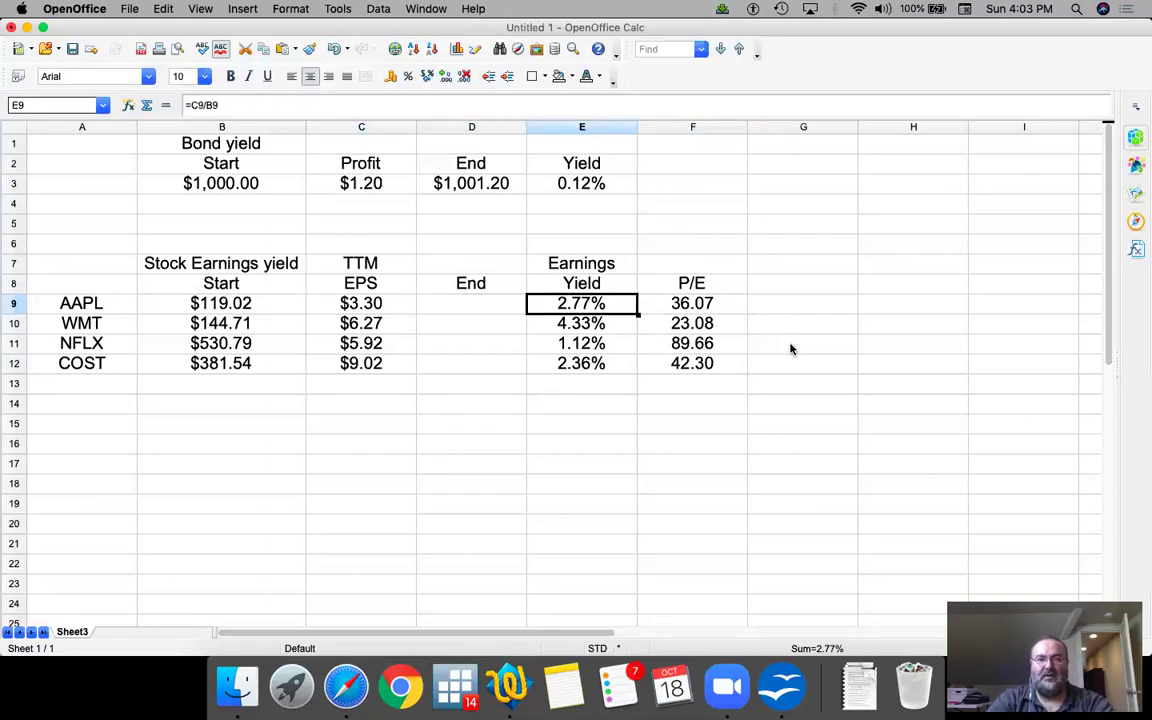
{"action": "key", "text": "Up"}
{"action": "key", "text": "Up"}
{"action": "key", "text": "Up"}
{"action": "type", "text": "Exp"}
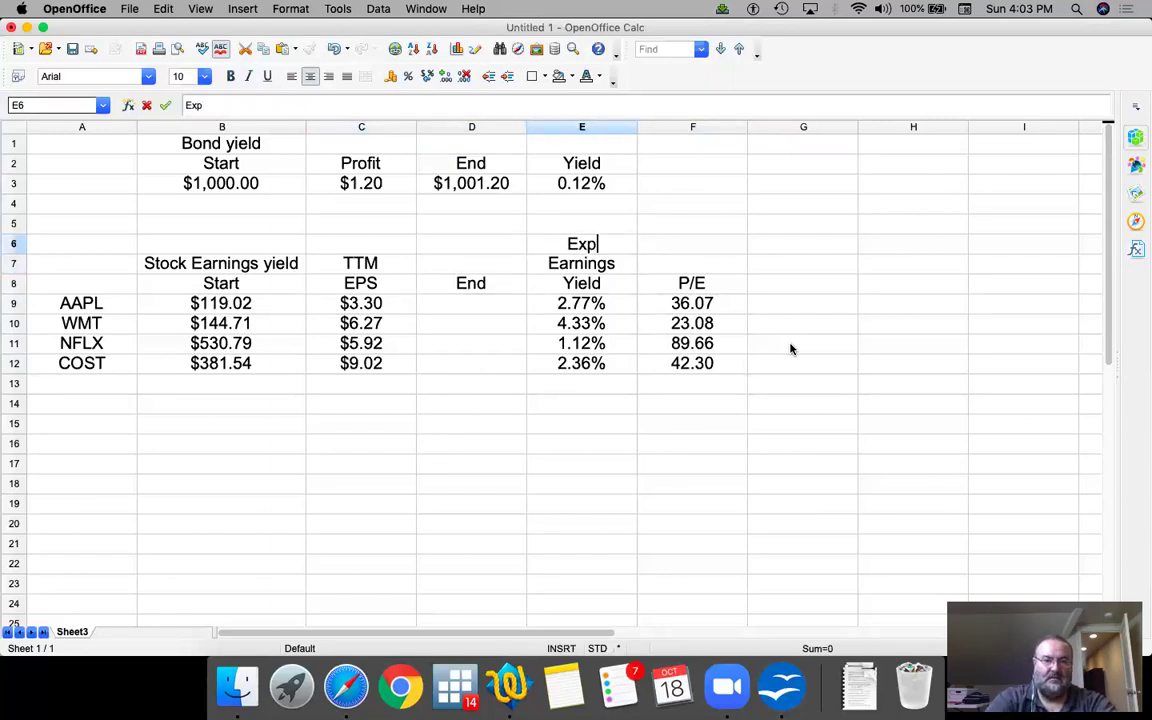
{"action": "type", "text": "ected"}
{"action": "key", "text": "Return"}
{"action": "key", "text": "Down"}
{"action": "key", "text": "Down"}
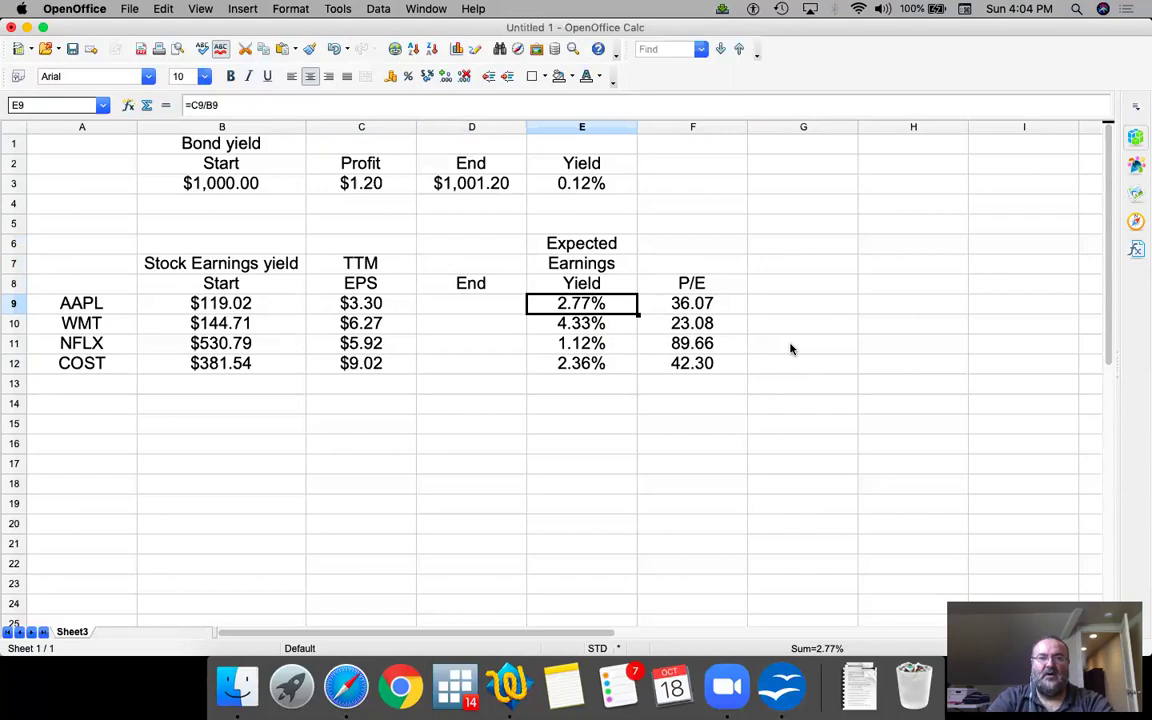
{"action": "key", "text": "Up"}
{"action": "key", "text": "Up"}
{"action": "key", "text": "Down"}
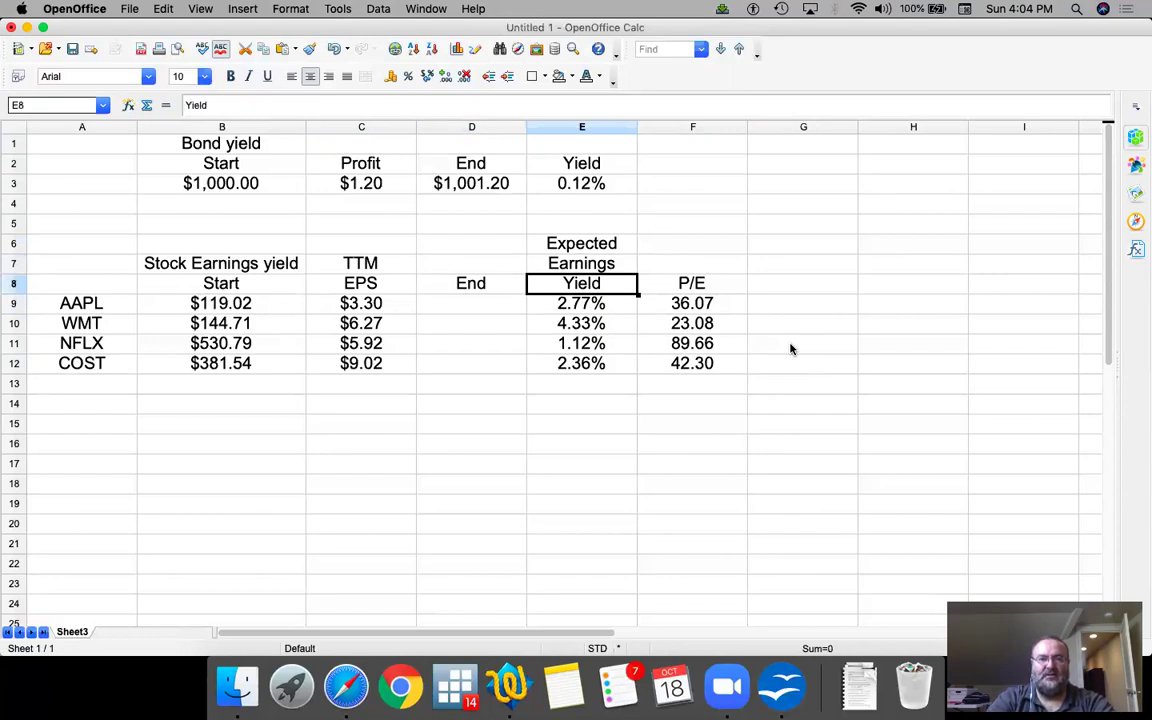
{"action": "key", "text": "Right"}
{"action": "key", "text": "Down"}
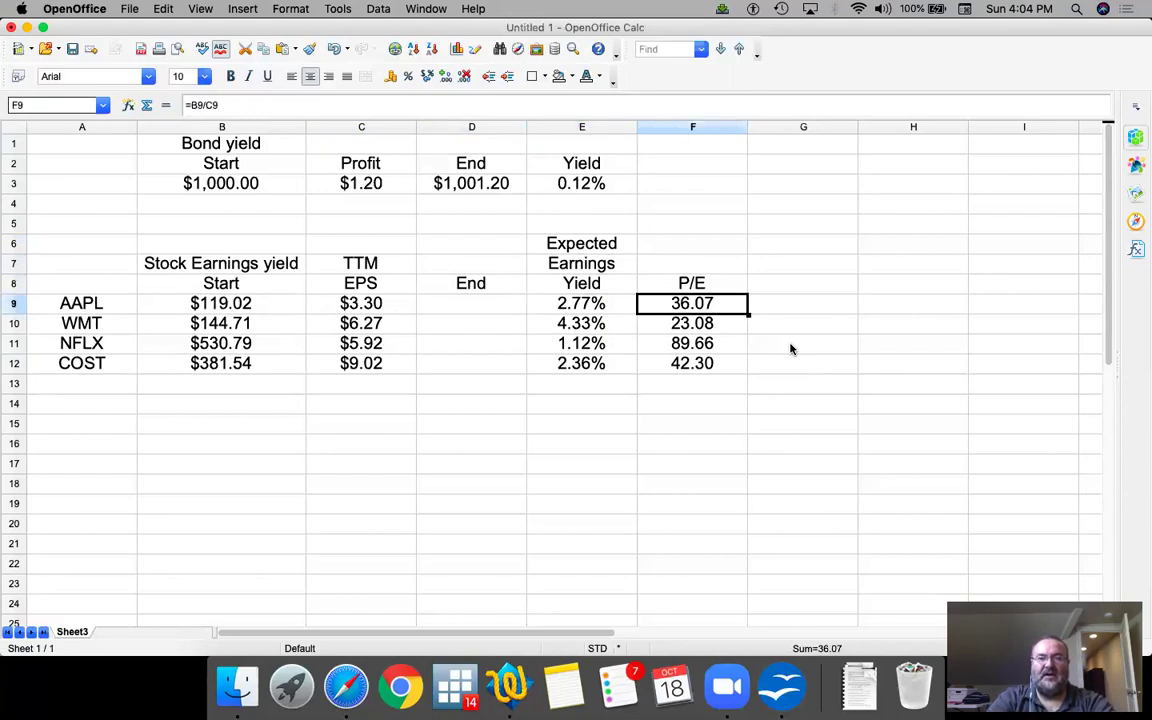
{"action": "key", "text": "Up"}
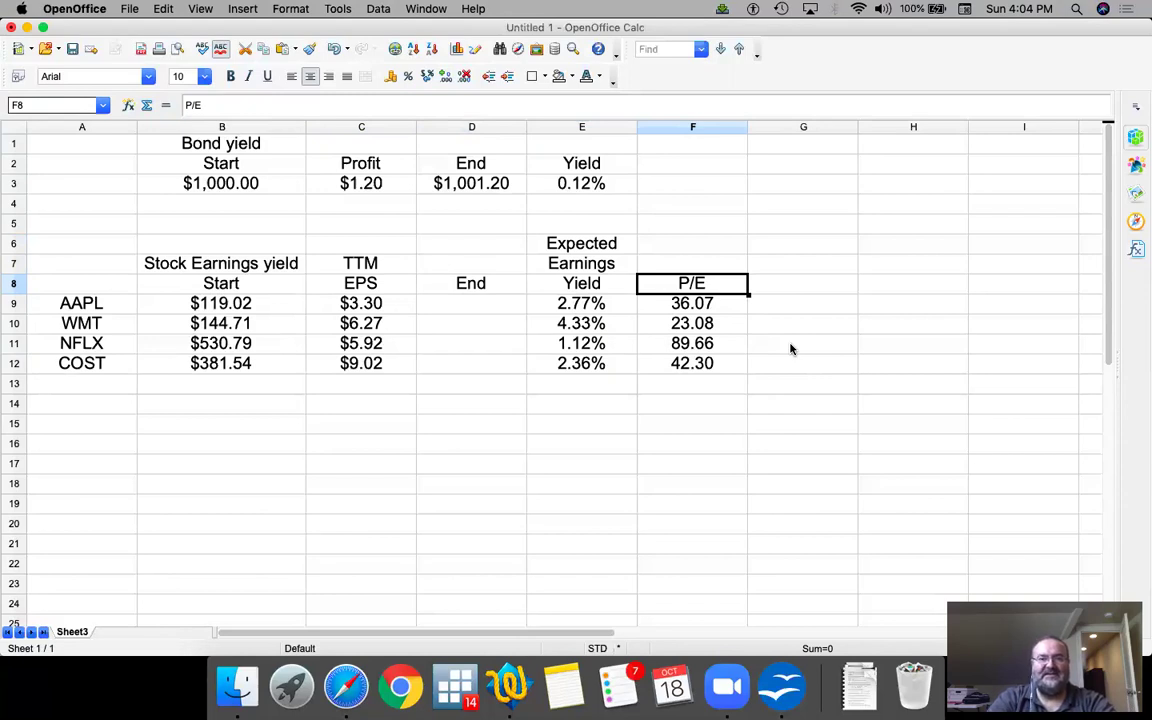
{"action": "key", "text": "Down"}
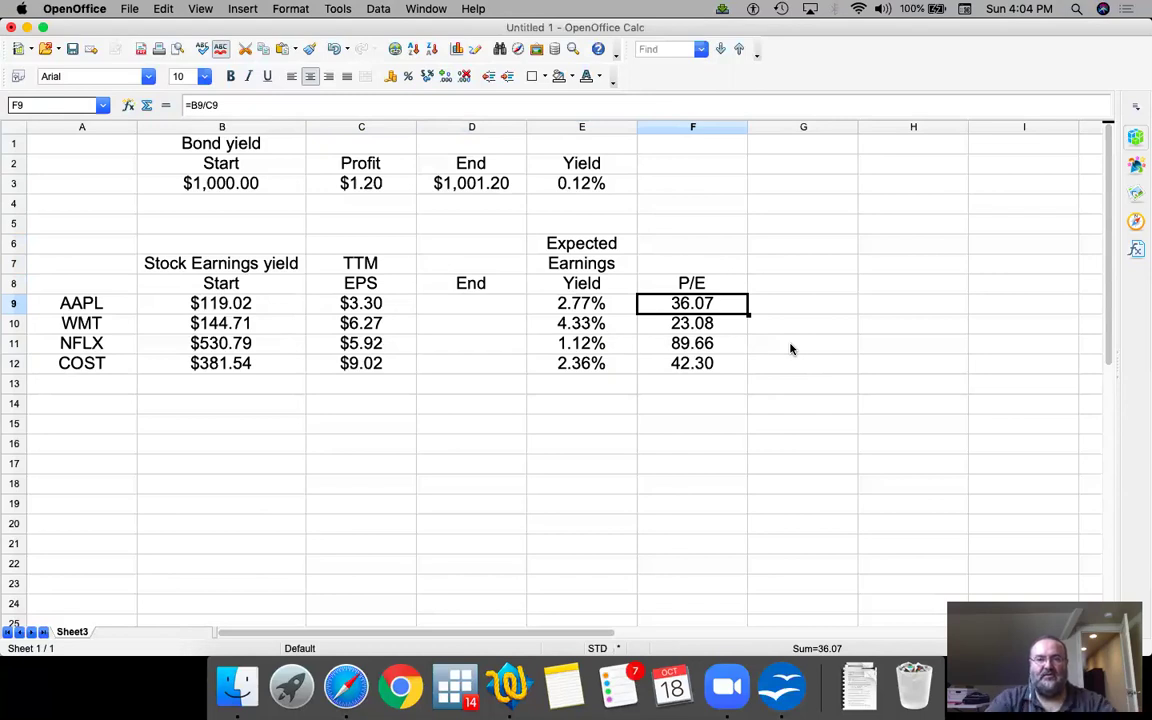
- Calculate the inverse of Apple's P/E ratio in G9 with the formula =1/F9 and format it as a percentage
{"action": "key", "text": "Right"}
{"action": "type", "text": "="}
{"action": "key", "text": "Left"}
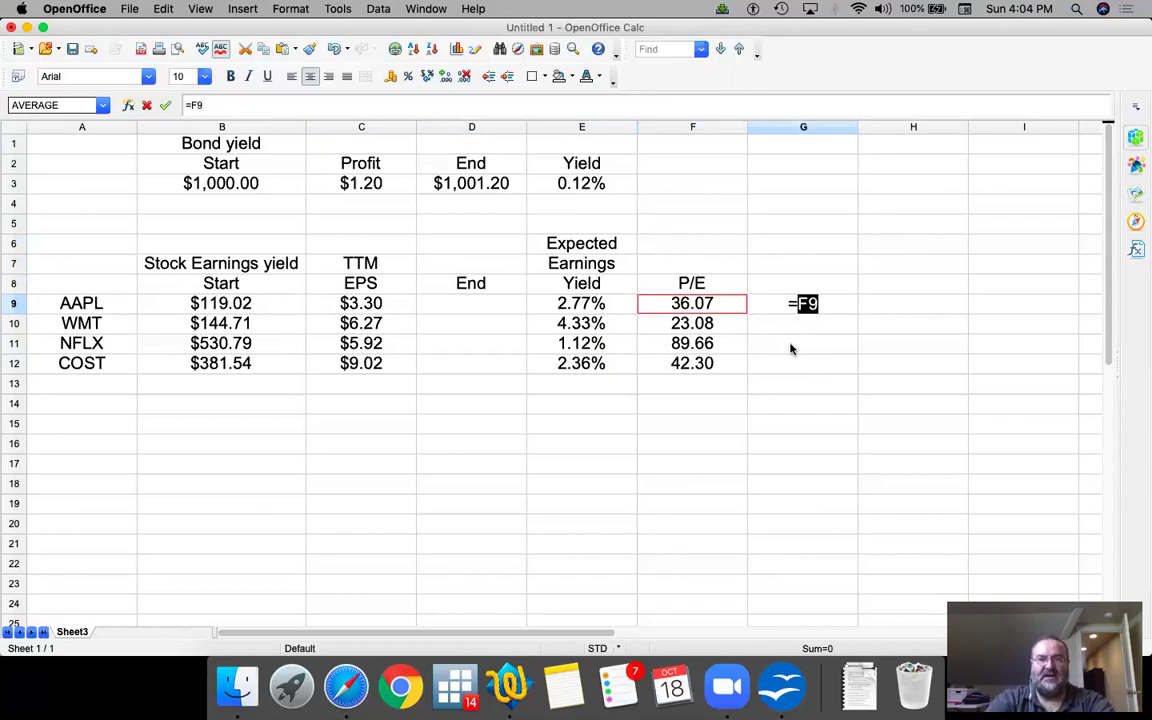
{"action": "key", "text": "BackSpace"}
{"action": "type", "text": "1/"}
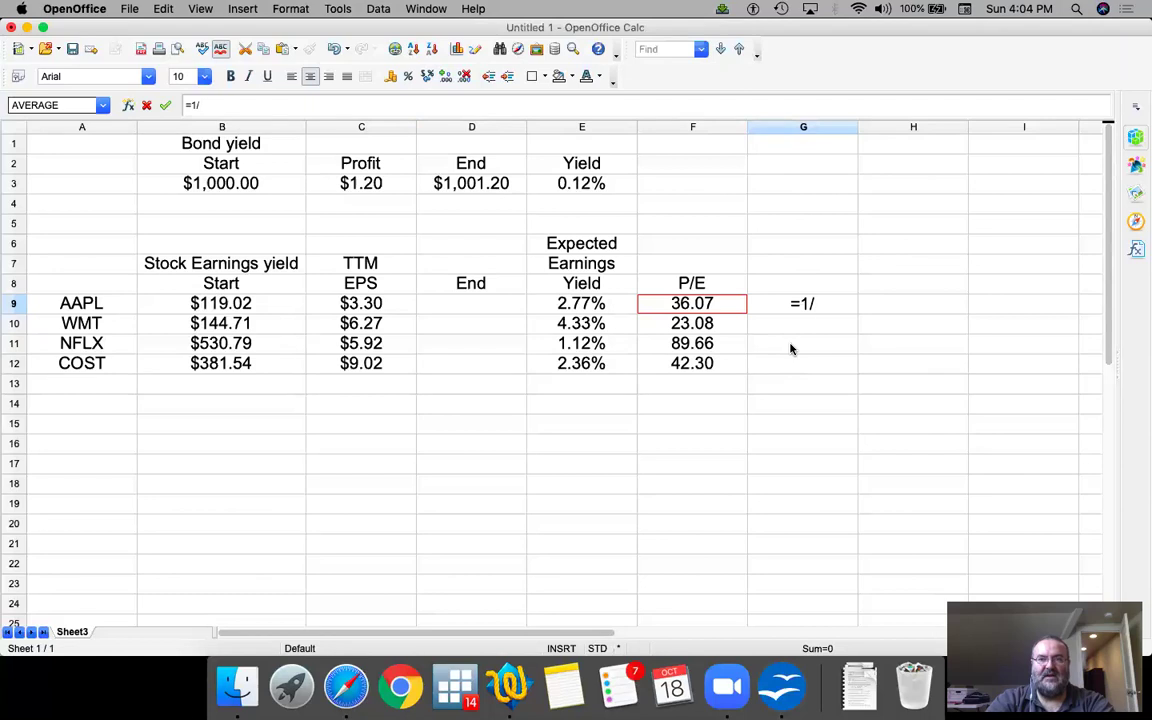
{"action": "key", "text": "Left"}
{"action": "key", "text": "Return"}
{"action": "key", "text": "Up"}
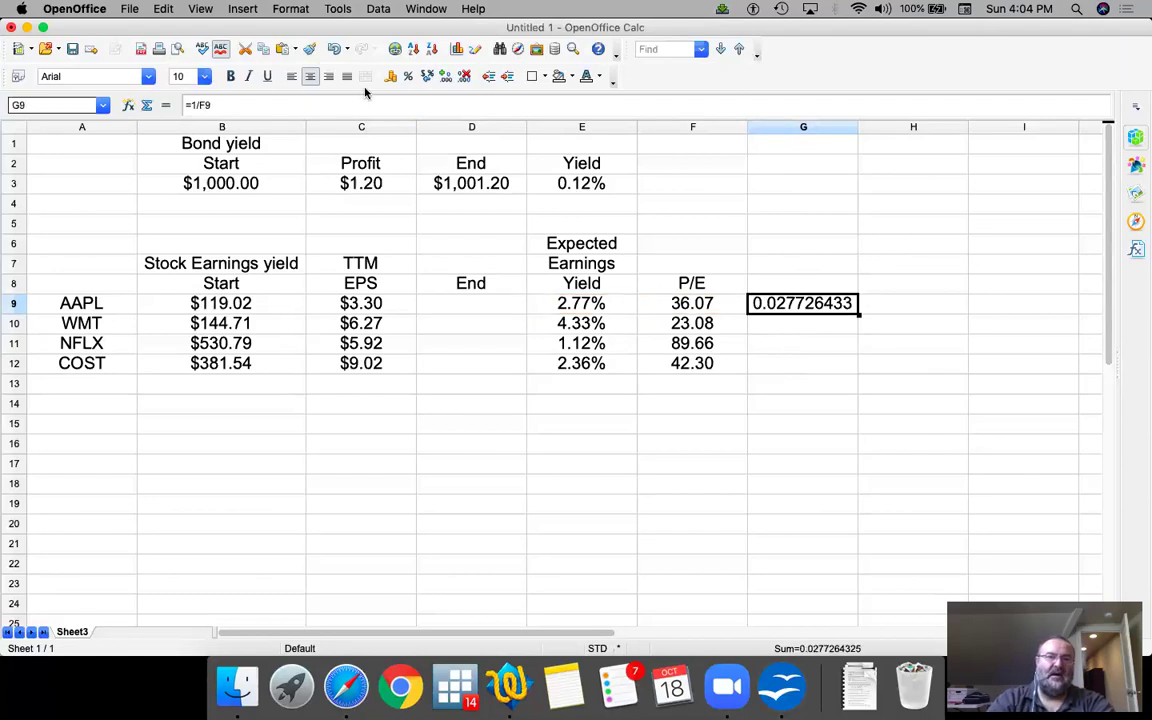
{"action": "left_click", "coordinate": [409, 77]}
- Compare the inverse P/E in G9 with Apple's earnings yield in E9, and clear G9
{"action": "key", "text": "Left"}
{"action": "key", "text": "Left"}
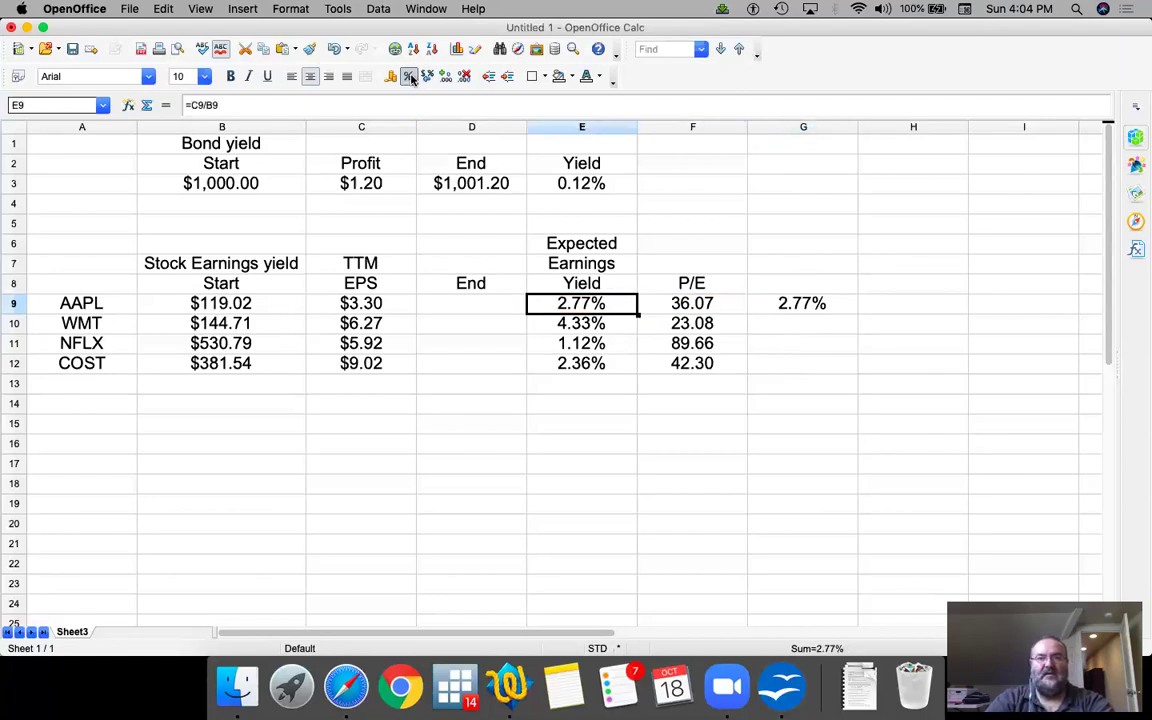
{"action": "key", "text": "Right"}
{"action": "key", "text": "Right"}
{"action": "key", "text": "Delete"}
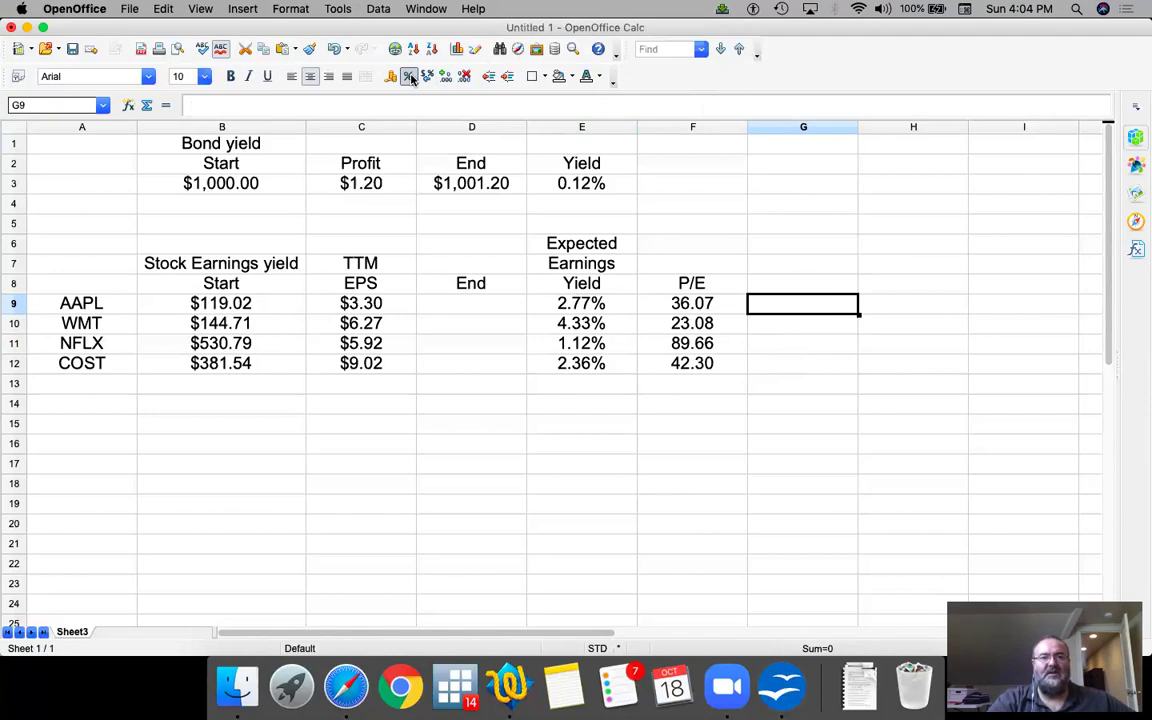
{"action": "key", "text": "Left"}
{"action": "key", "text": "Left"}
{"action": "key", "text": "Left"}
{"action": "key", "text": "Left"}
{"action": "key", "text": "Left"}
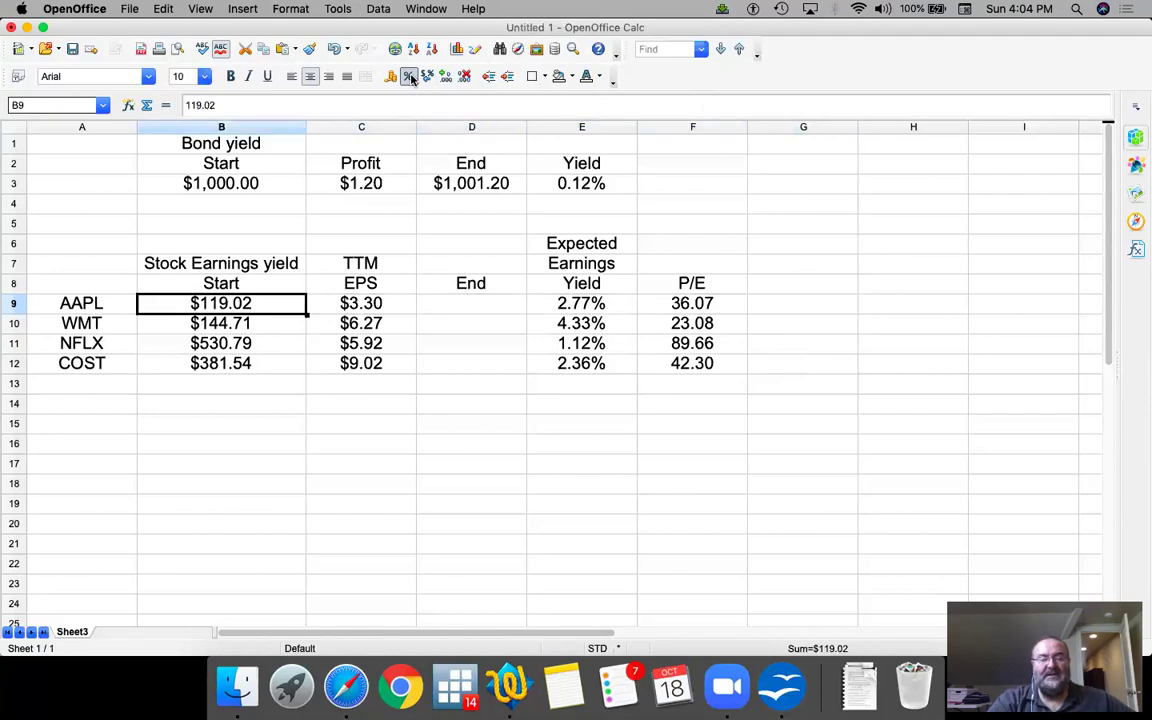